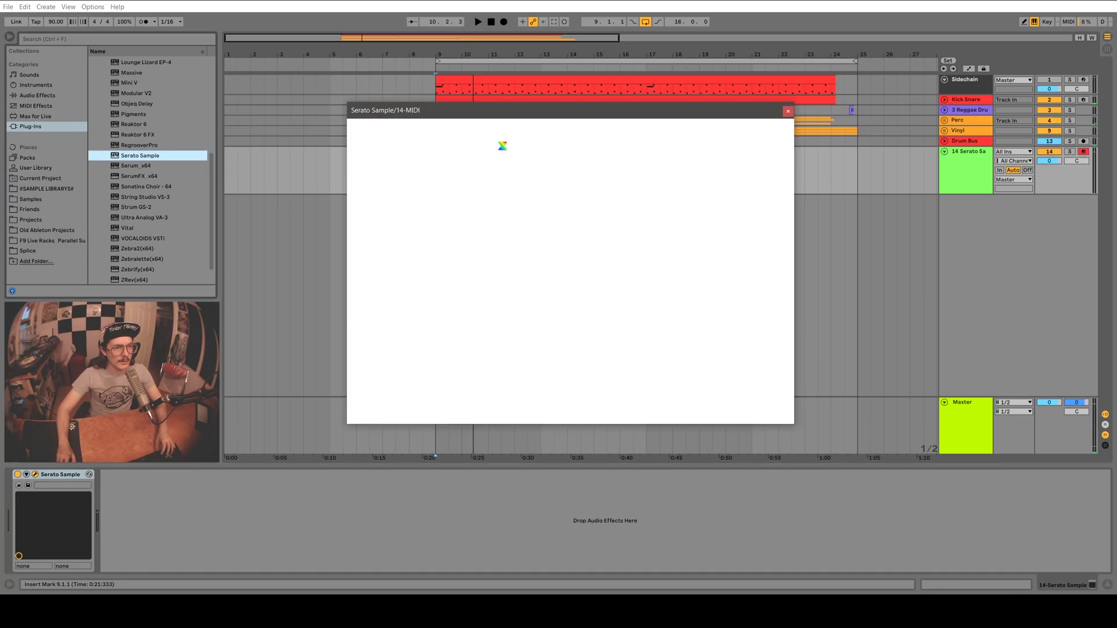
- Load the "Sweet Love" audio file into Serato Sample and preview its playback
{"action": "left_click_drag", "start_coordinate": [507, 116], "coordinate": [548, 64]}
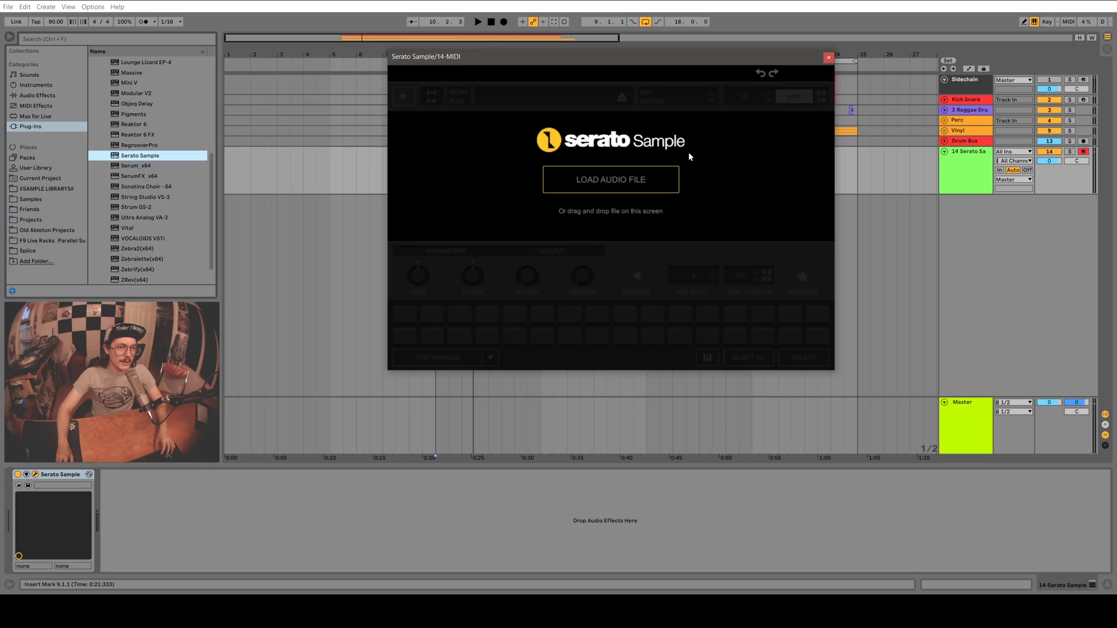
{"action": "left_click_drag", "start_coordinate": [598, 63], "coordinate": [552, 121]}
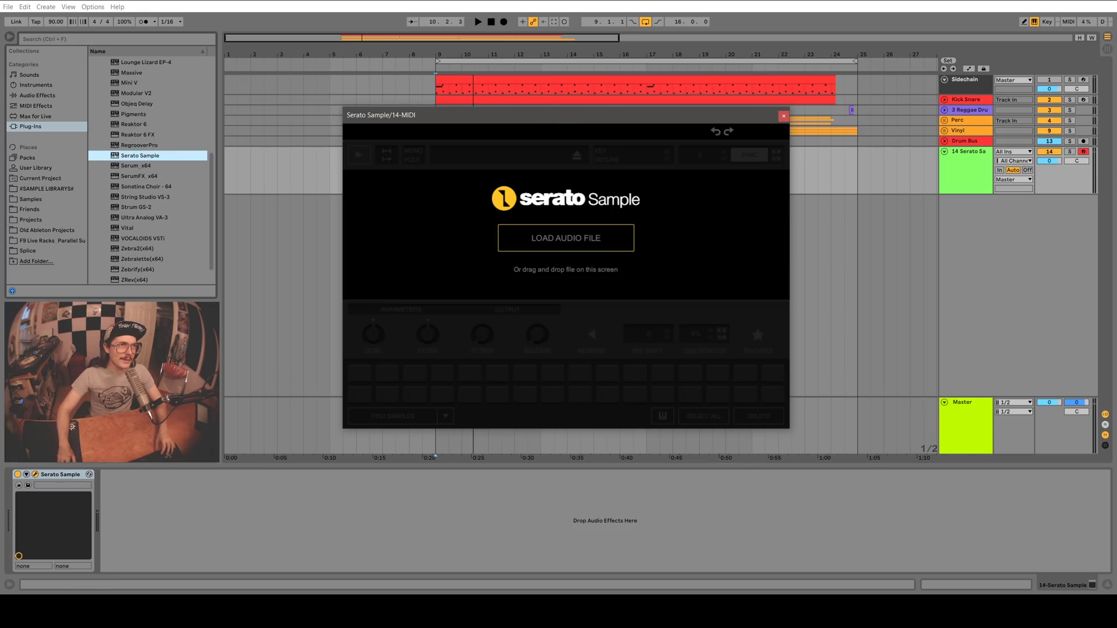
{"action": "left_click_drag", "start_coordinate": [604, 299], "coordinate": [554, 238]}
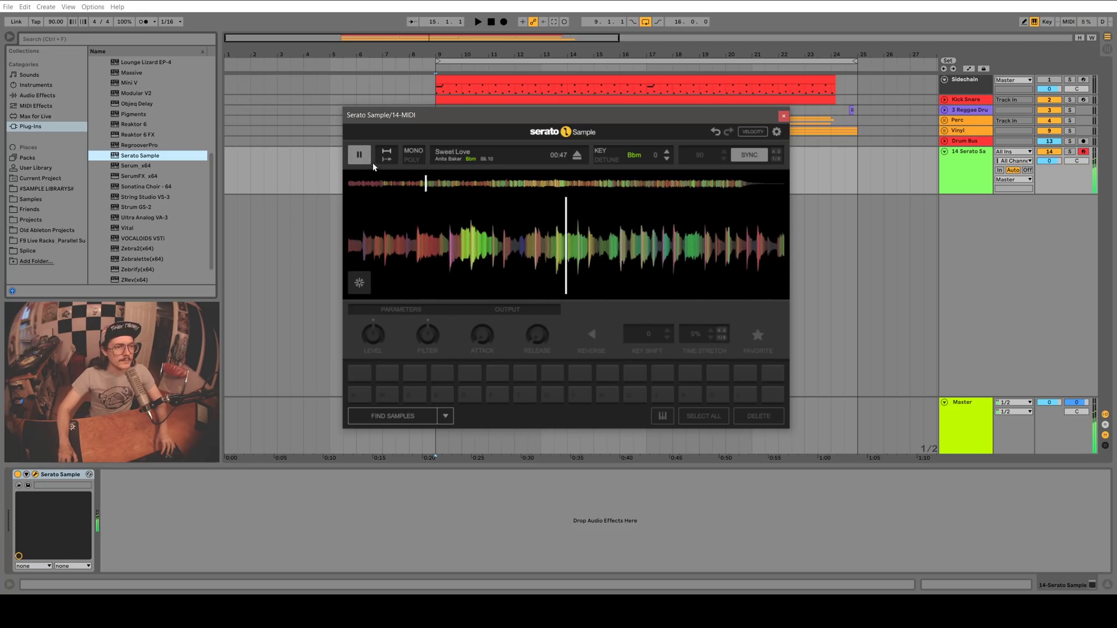
{"action": "left_click", "coordinate": [359, 155]}
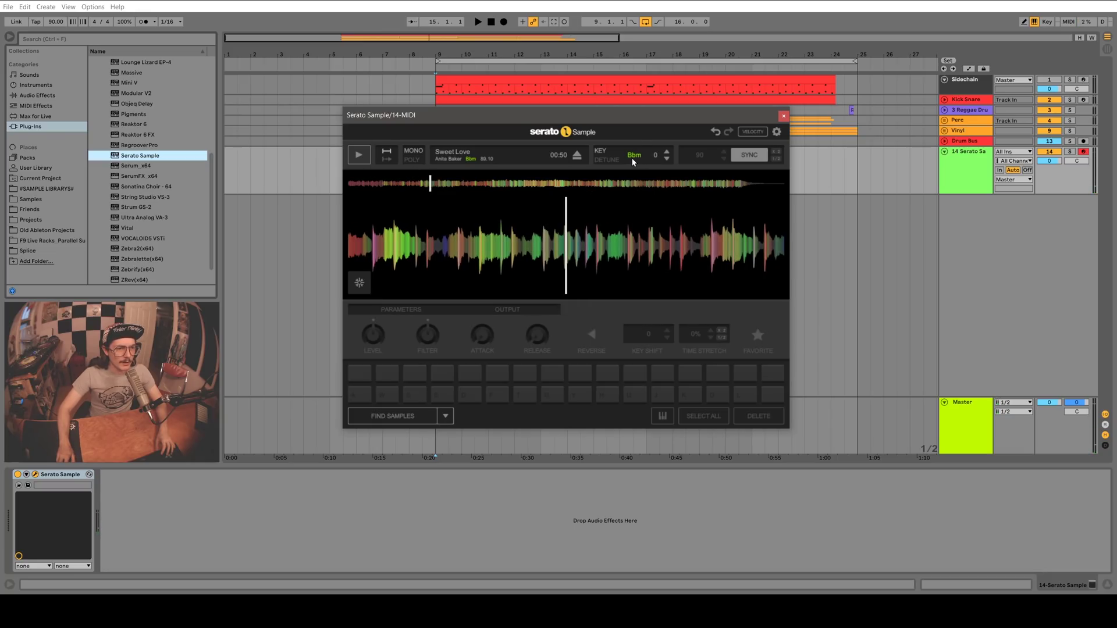
- Raise the whole sample's key by +7 semitones to Fm during playback
{"action": "left_click", "coordinate": [360, 155]}
{"action": "left_click", "coordinate": [666, 152]}
{"action": "left_click", "coordinate": [667, 152]}
{"action": "left_click", "coordinate": [666, 151]}
{"action": "left_click", "coordinate": [667, 151]}
{"action": "left_click", "coordinate": [667, 151]}
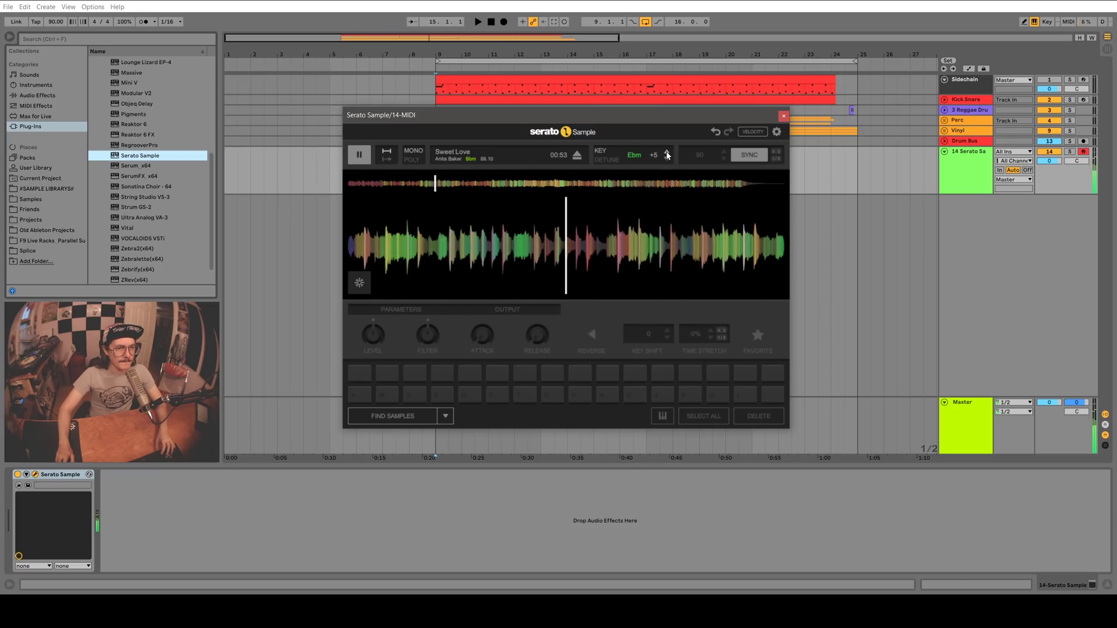
{"action": "left_click", "coordinate": [666, 151]}
{"action": "left_click", "coordinate": [667, 151]}
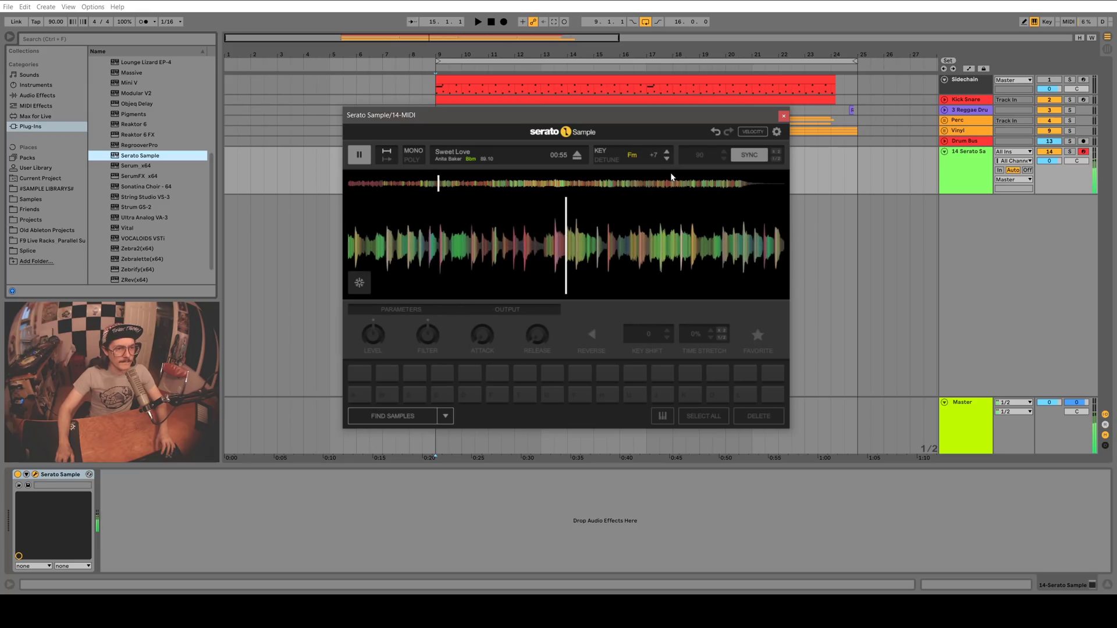
{"action": "key", "text": "space"}
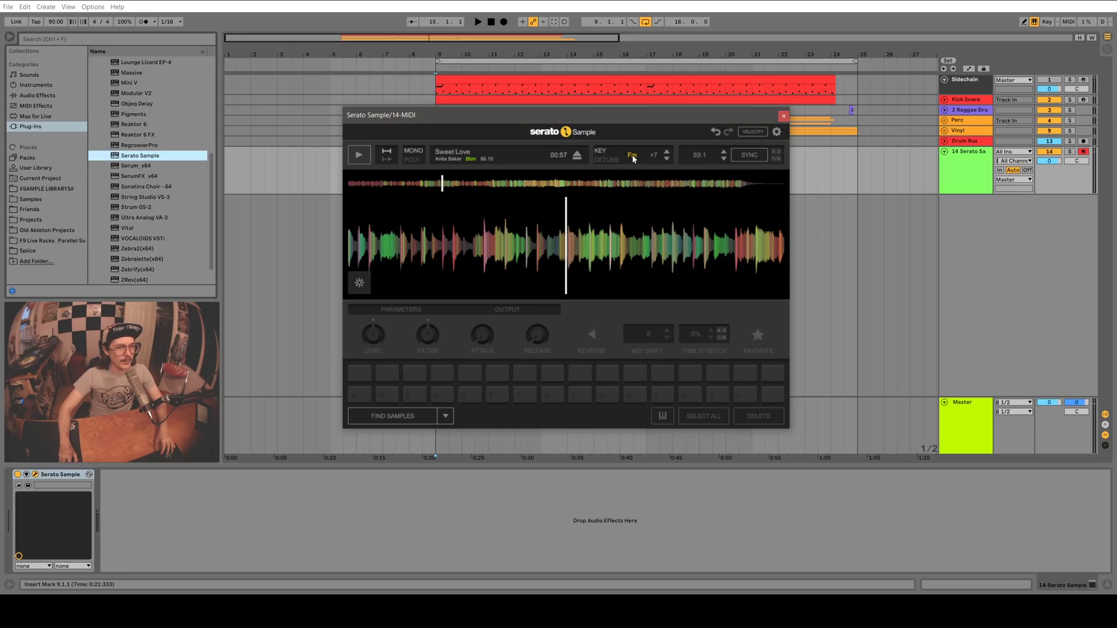
- Try extreme slow and fast playback tempos up to 999, and bring the unsynced sample's tempo to 80
{"action": "left_click", "coordinate": [360, 155]}
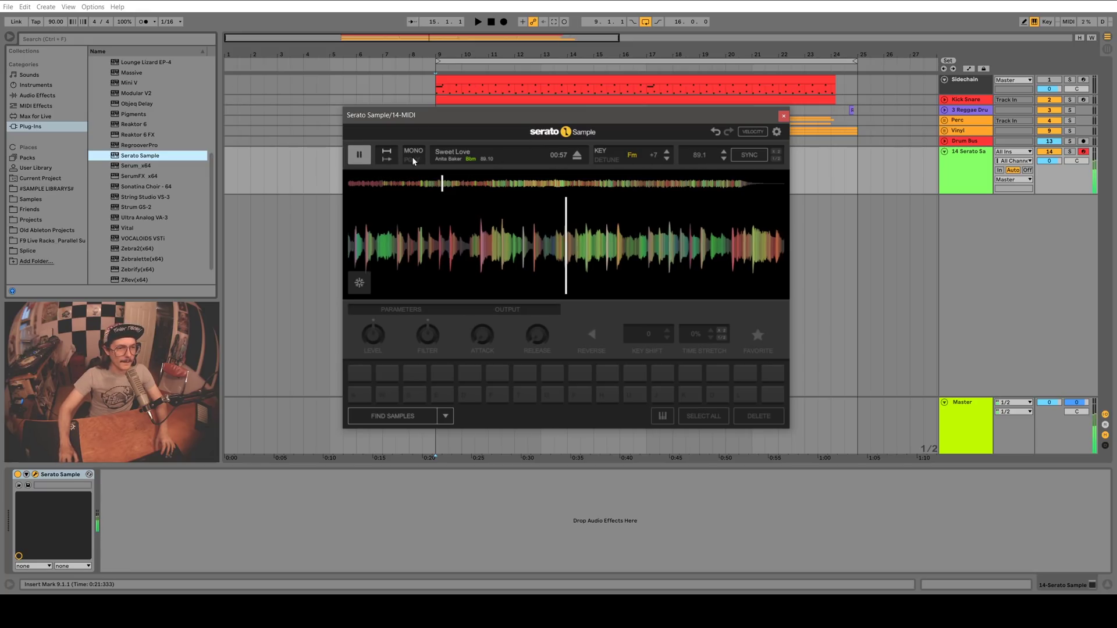
{"action": "left_click_drag", "start_coordinate": [699, 155], "coordinate": [700, 193]}
{"action": "type", "text": "1"}
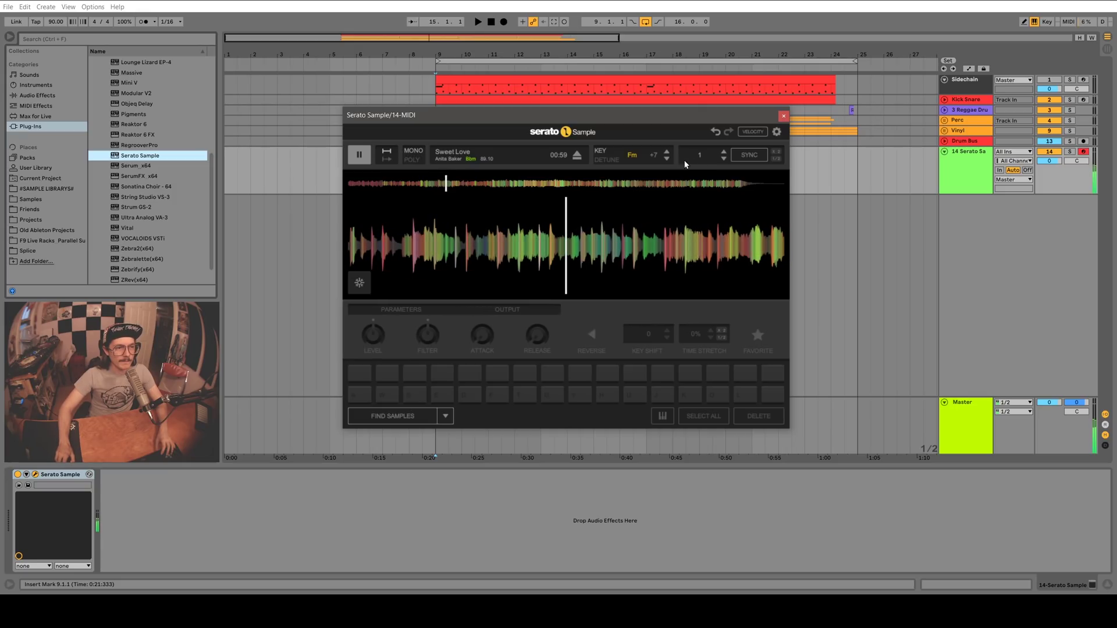
{"action": "type", "text": "84"}
{"action": "left_click_drag", "start_coordinate": [699, 154], "coordinate": [700, 2]}
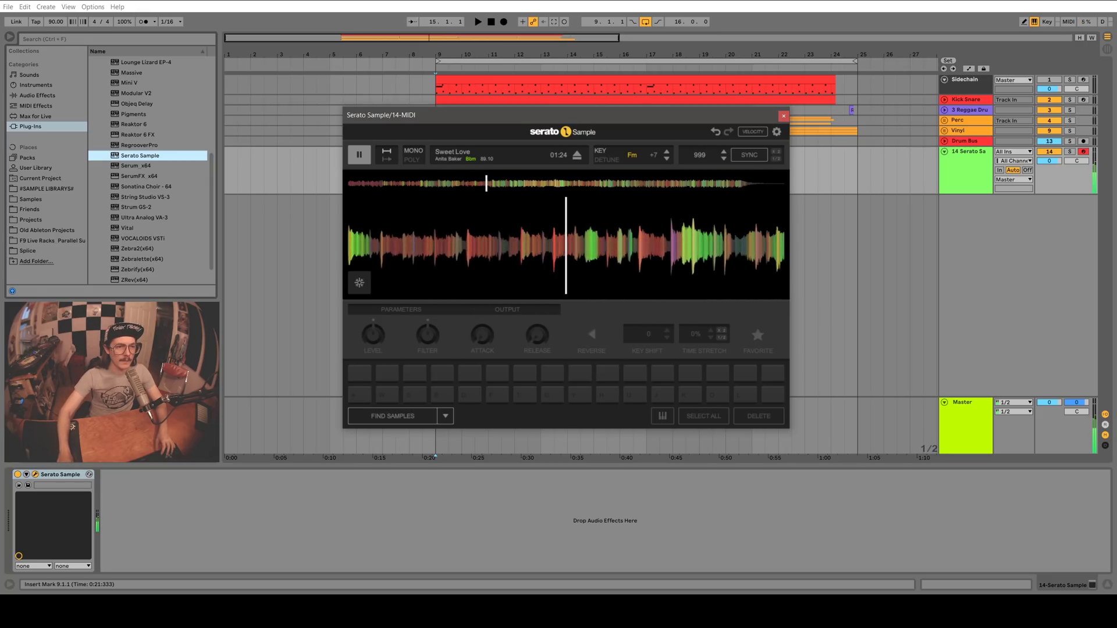
{"action": "type", "text": "180"}
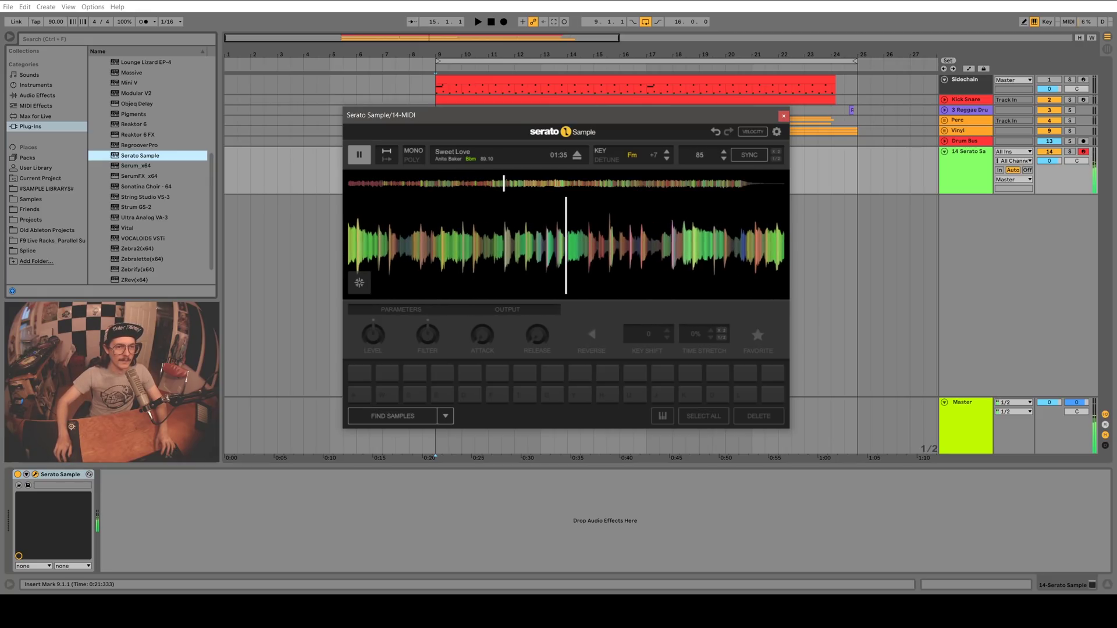
{"action": "left_click", "coordinate": [360, 154]}
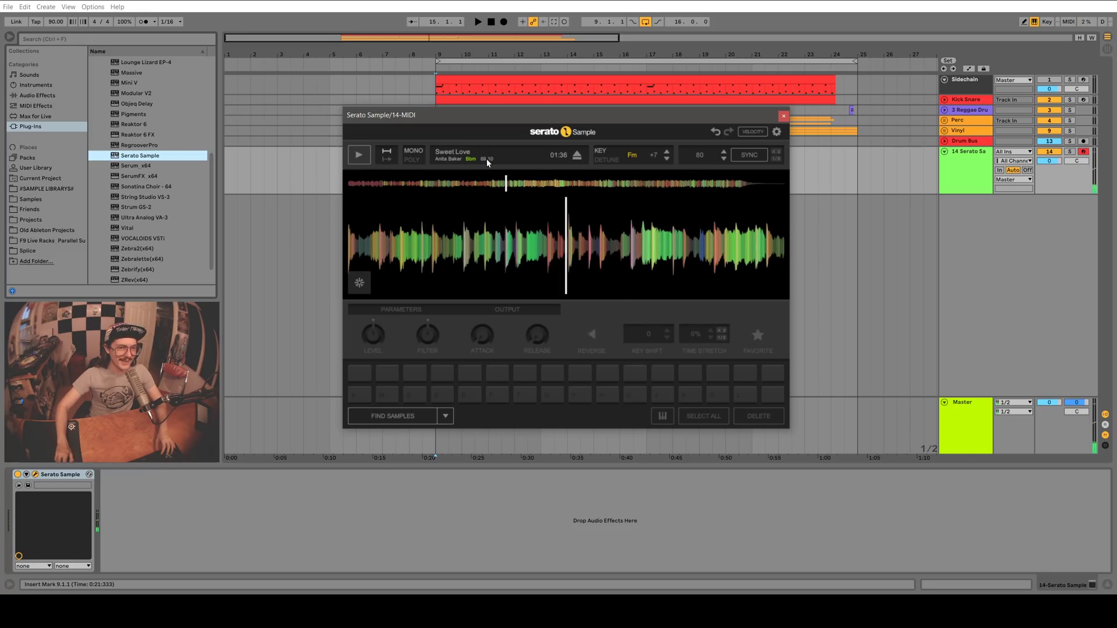
- Turn tempo sync back on and try doubling and halving the sample's playback tempo
{"action": "left_click_drag", "start_coordinate": [616, 114], "coordinate": [609, 110]}
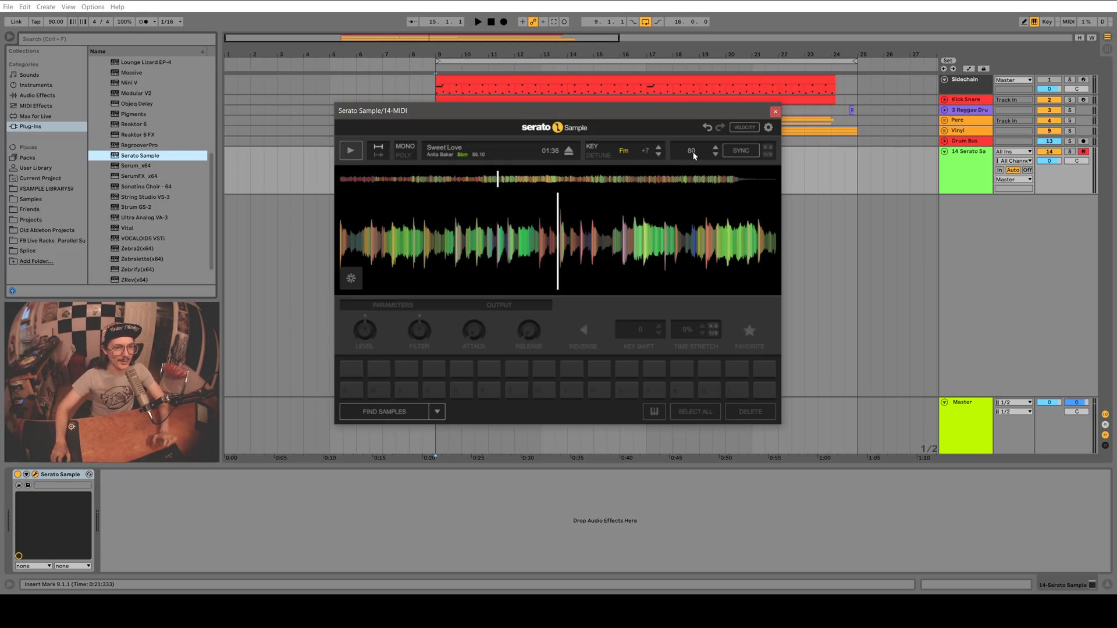
{"action": "left_click", "coordinate": [738, 151]}
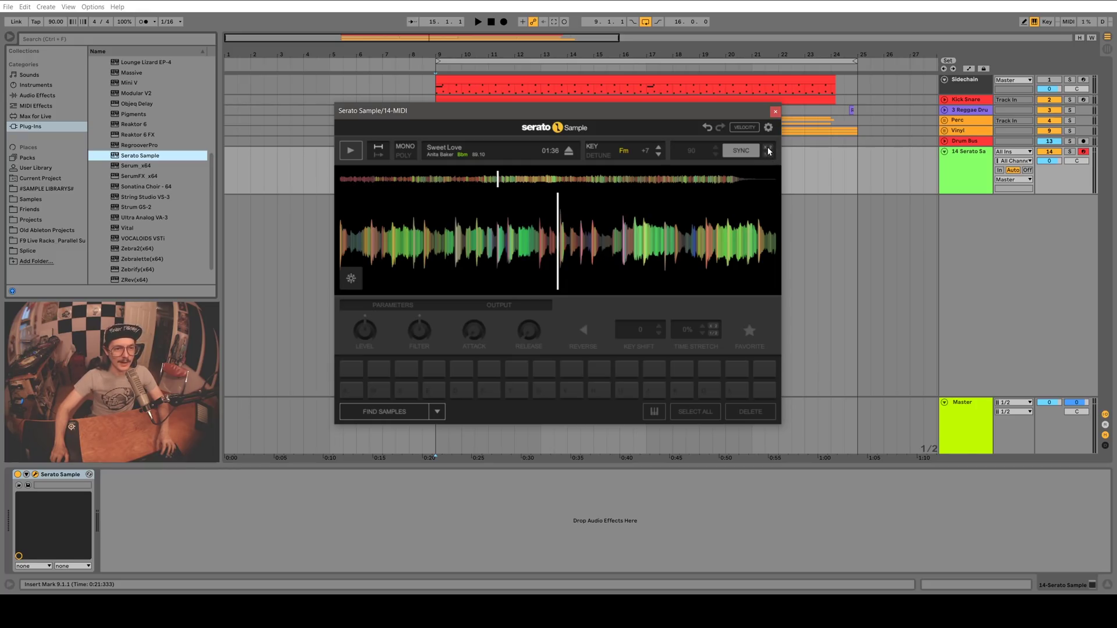
{"action": "left_click", "coordinate": [768, 147]}
{"action": "left_click", "coordinate": [351, 151]}
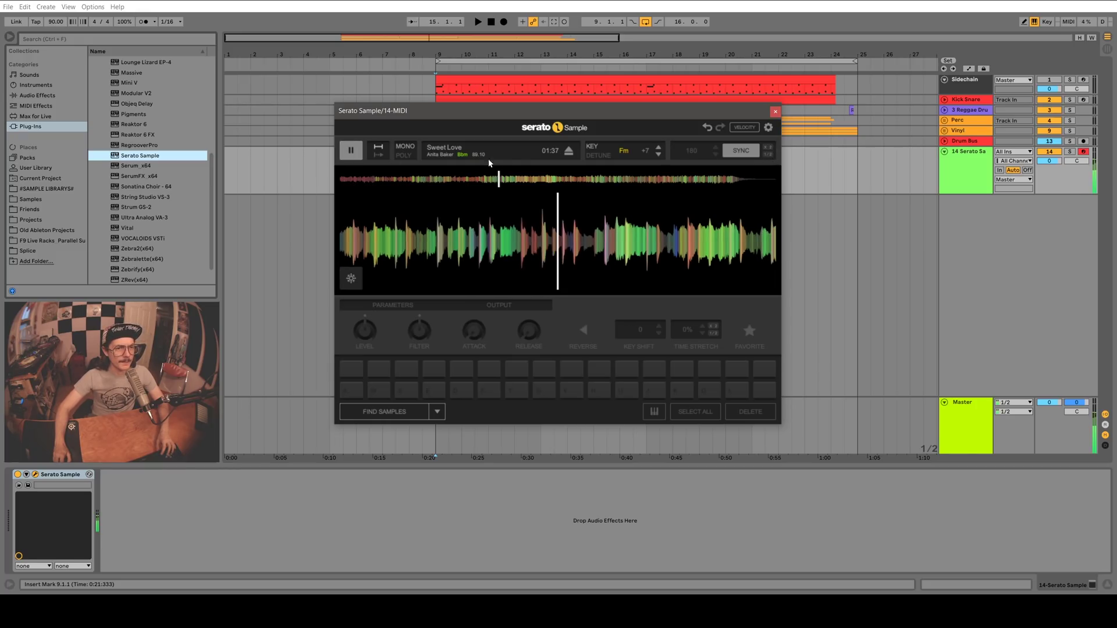
{"action": "left_click", "coordinate": [767, 154]}
{"action": "left_click", "coordinate": [767, 154]}
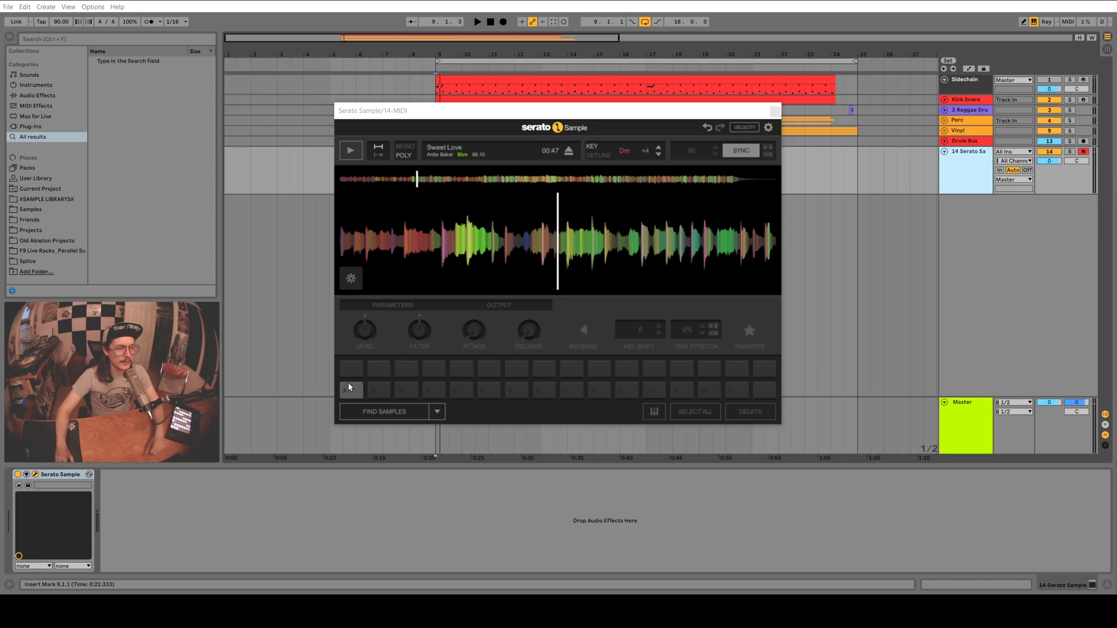
- Cue the waveform precisely to the chop's start at about 00:44 and assign it to pad 1 (C1)
{"action": "mouse_move", "coordinate": [459, 267]}
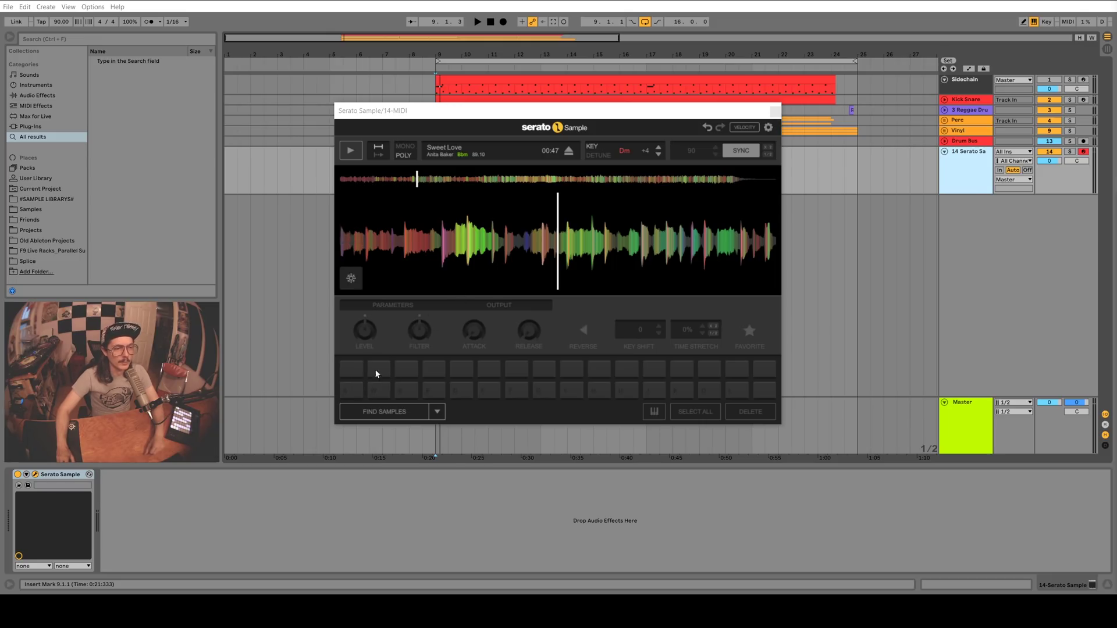
{"action": "left_click", "coordinate": [350, 397]}
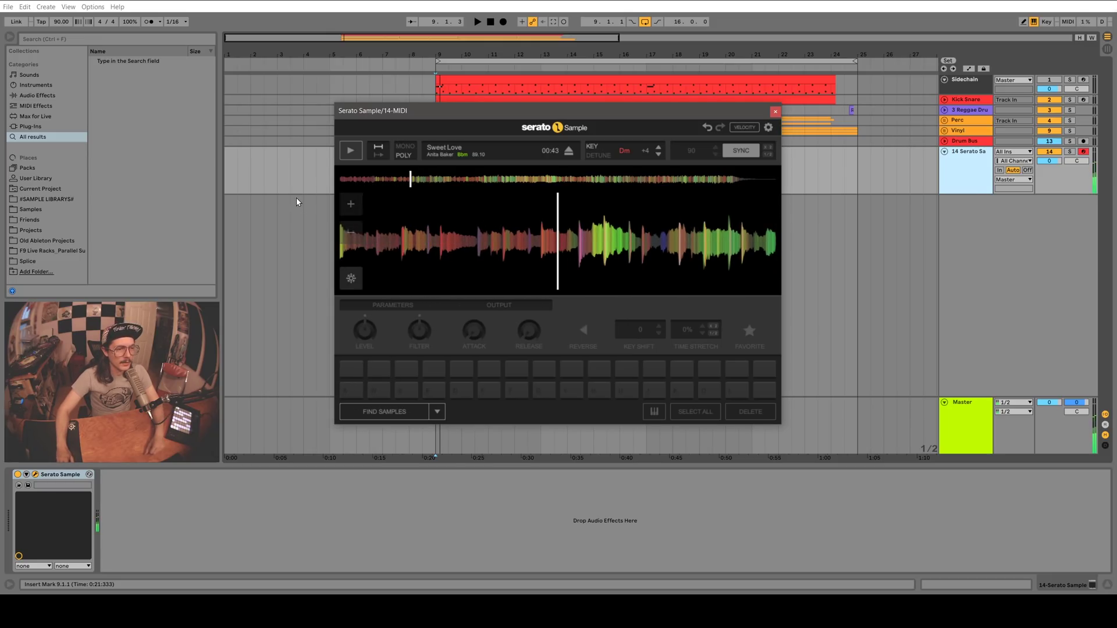
{"action": "mouse_move", "coordinate": [512, 266]}
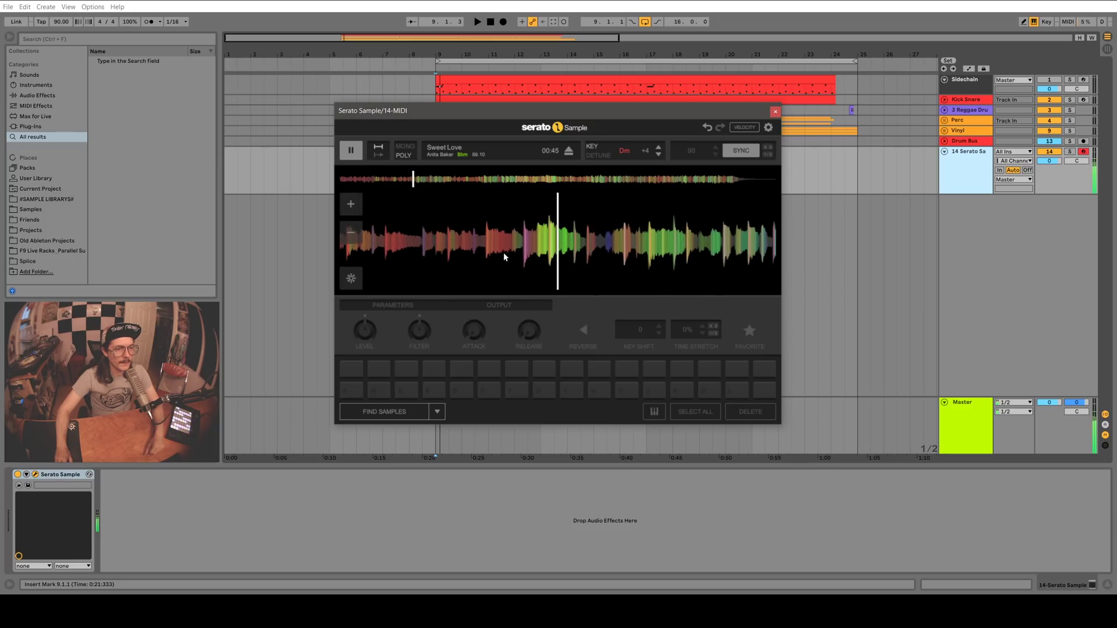
{"action": "left_click_drag", "start_coordinate": [457, 249], "coordinate": [539, 238]}
{"action": "left_click", "coordinate": [350, 151]}
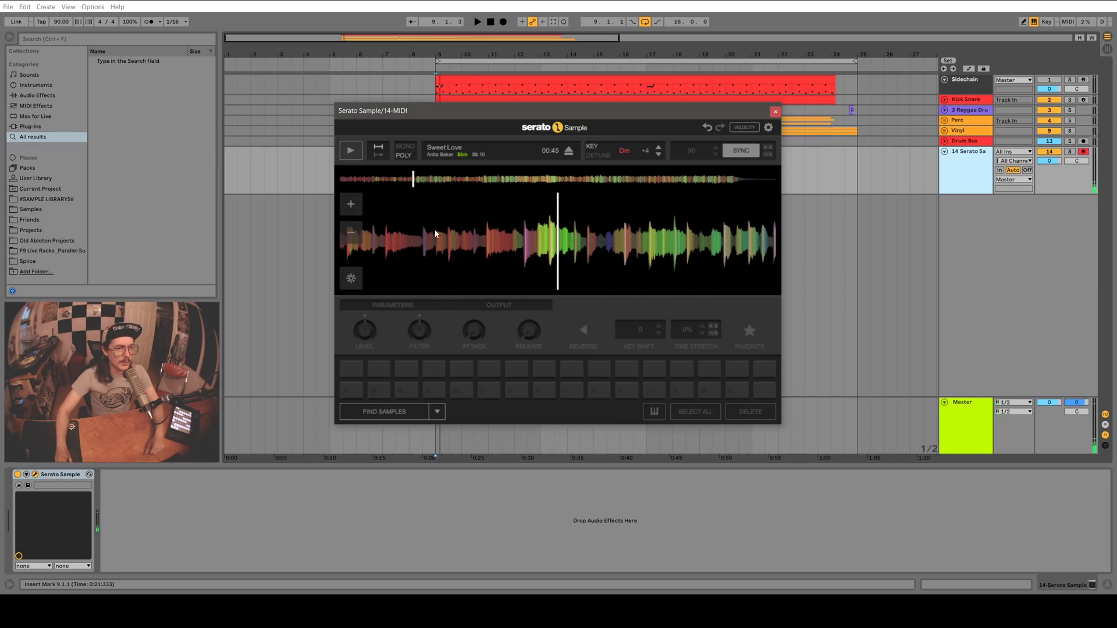
{"action": "left_click", "coordinate": [356, 203]}
{"action": "left_click", "coordinate": [356, 204]}
{"action": "left_click", "coordinate": [355, 203]}
{"action": "left_click_drag", "start_coordinate": [451, 222], "coordinate": [593, 232]}
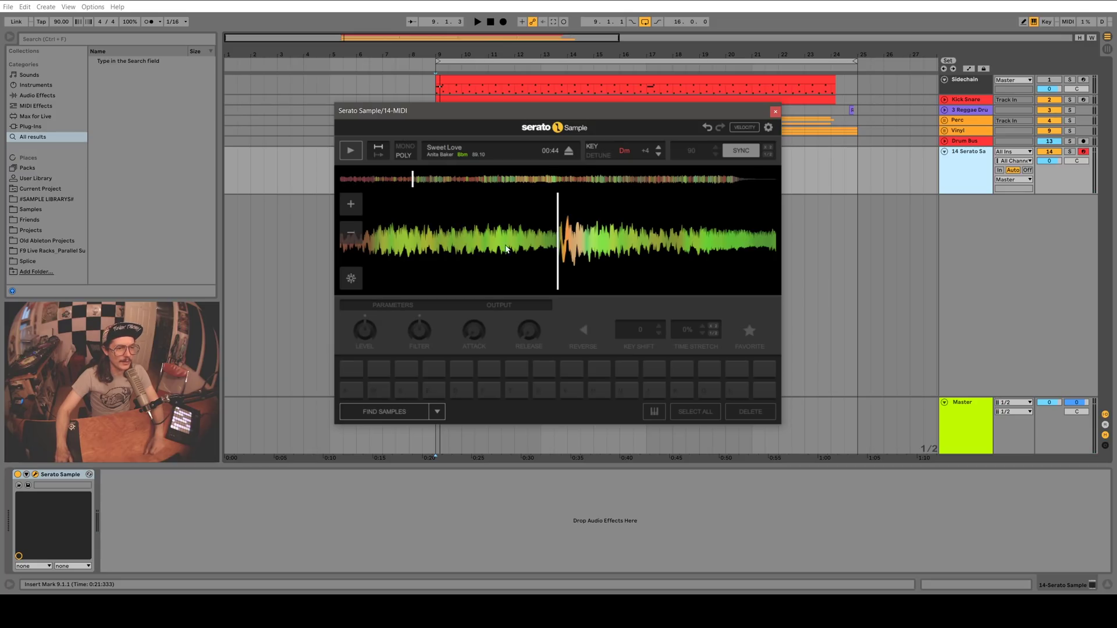
{"action": "left_click", "coordinate": [352, 391]}
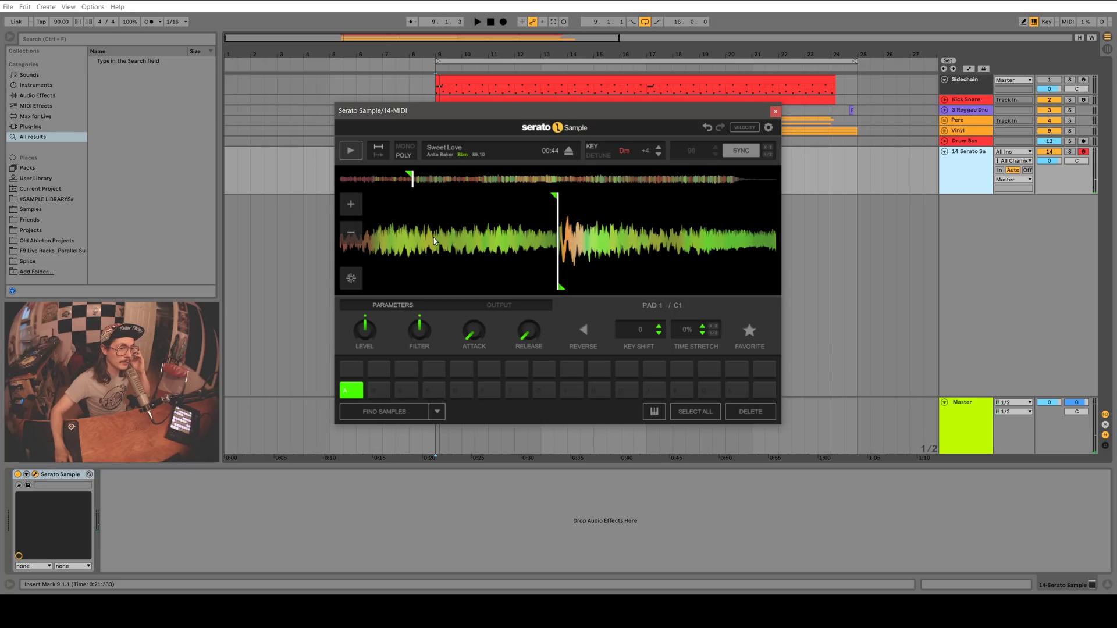
- Play ahead to find the second chop at about 00:53, and assign its start to pad 2 (C#1)
{"action": "left_click", "coordinate": [358, 230]}
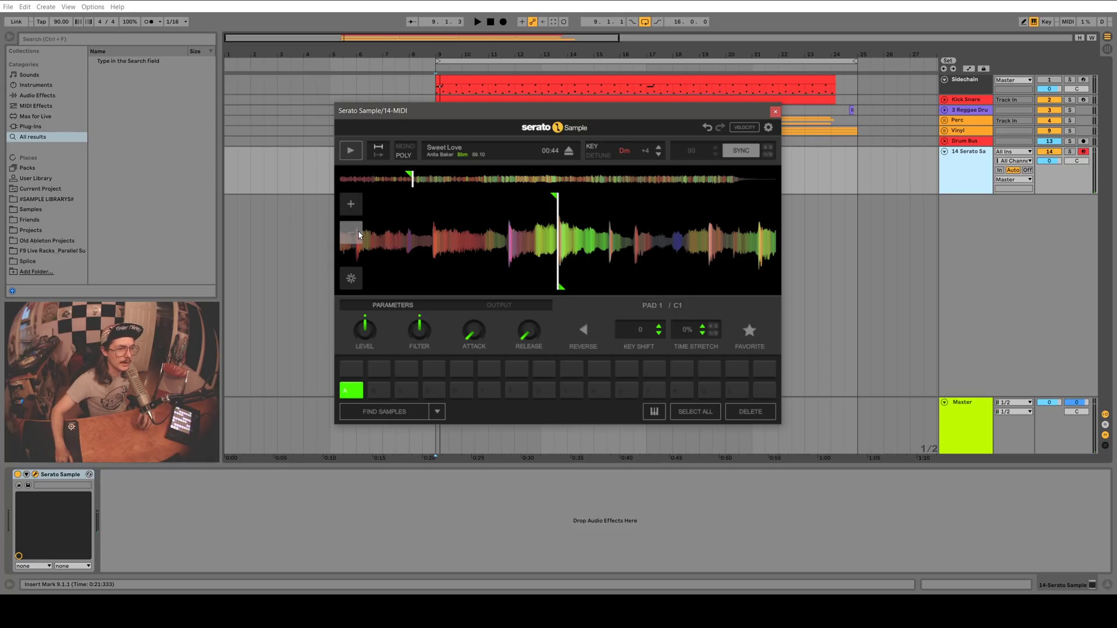
{"action": "left_click", "coordinate": [350, 151]}
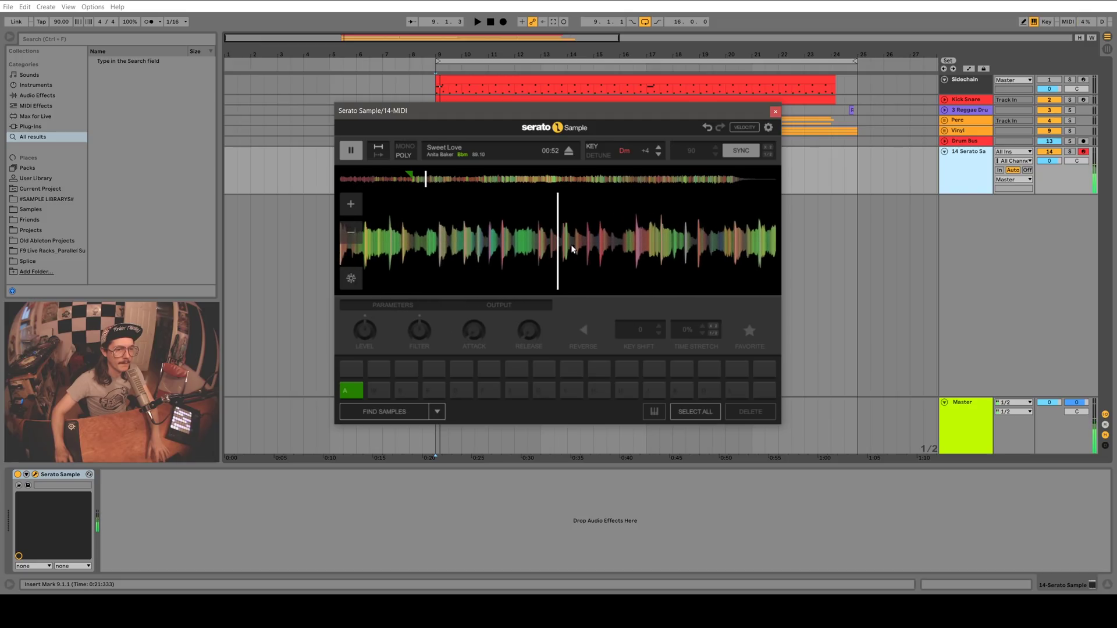
{"action": "left_click", "coordinate": [351, 151]}
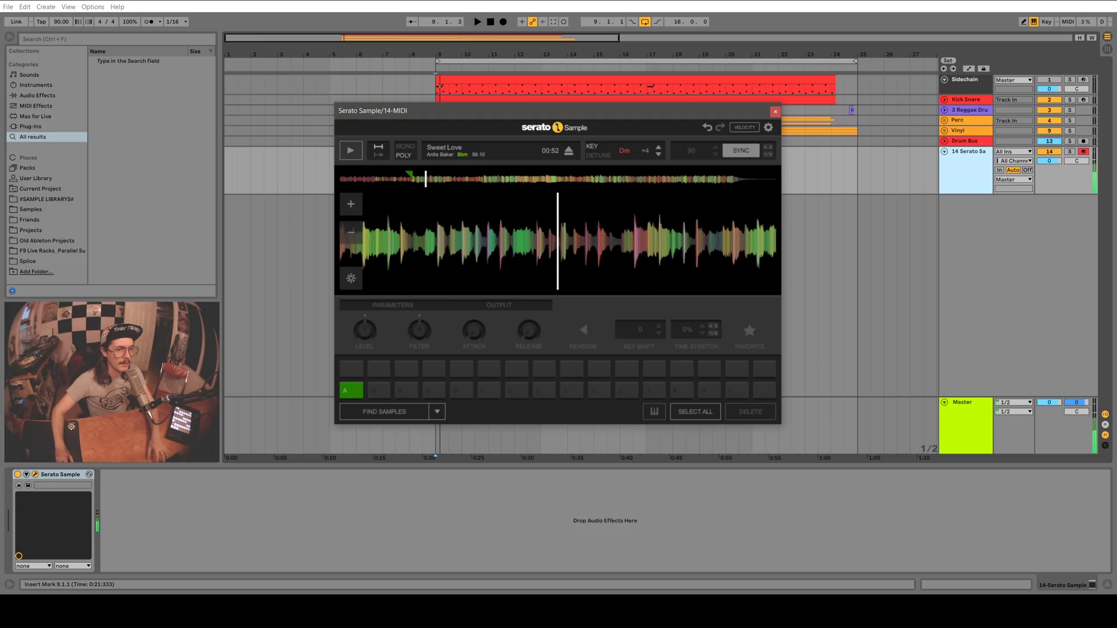
{"action": "left_click", "coordinate": [350, 204]}
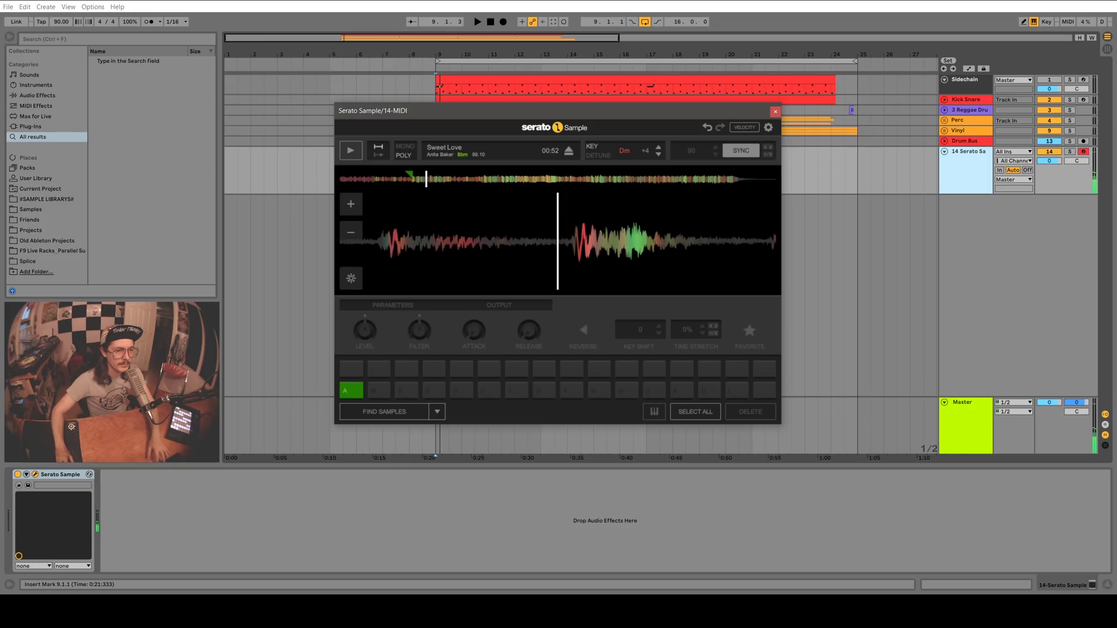
{"action": "left_click", "coordinate": [560, 233]}
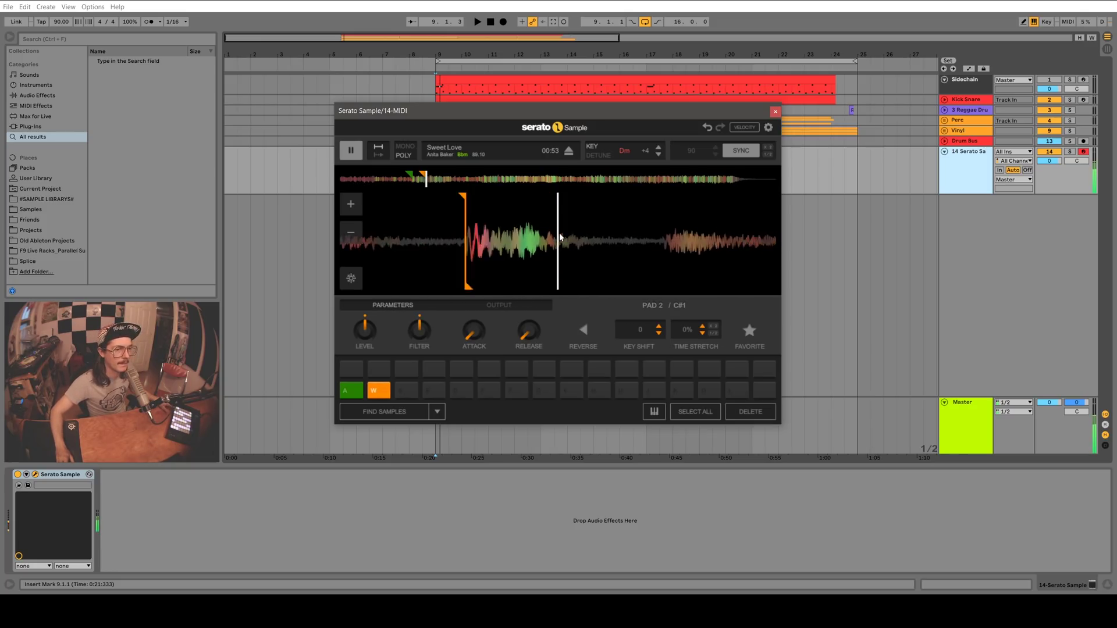
- Trigger pads 1 and 2 alternately to audition the two chops
{"action": "key", "text": "a"}
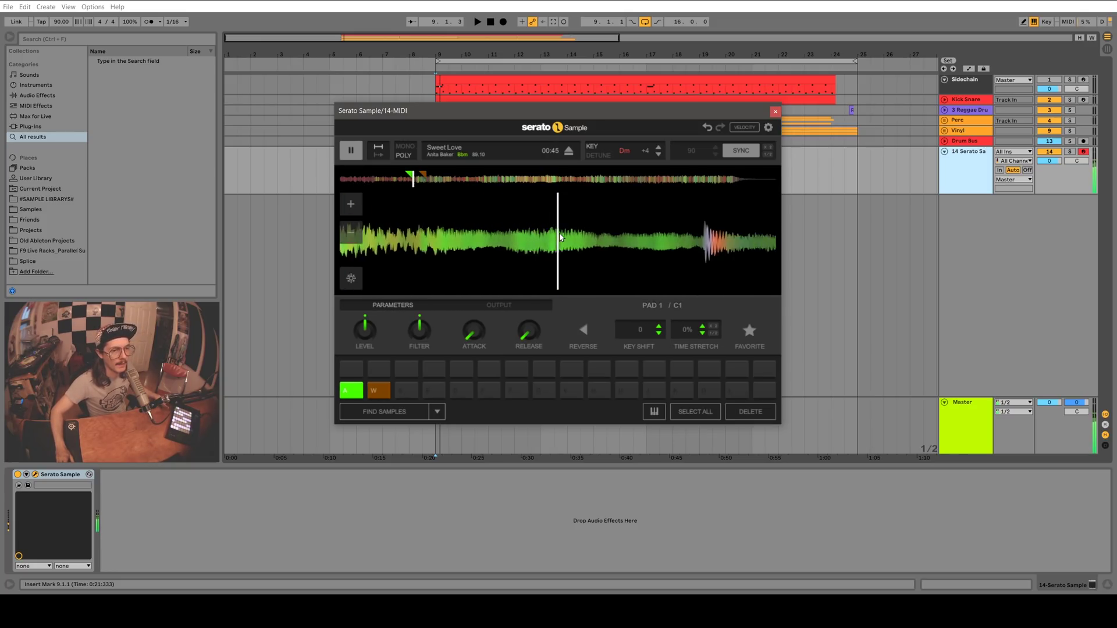
{"action": "key", "text": "w"}
{"action": "key", "text": "a"}
{"action": "key", "text": "w"}
{"action": "key", "text": "a"}
- Set the key shift of pad 2 to +7 and audition it against pad 1
{"action": "left_click", "coordinate": [355, 237]}
{"action": "left_click", "coordinate": [355, 237]}
{"action": "left_click", "coordinate": [355, 237]}
{"action": "left_click", "coordinate": [355, 237]}
{"action": "left_click", "coordinate": [352, 206]}
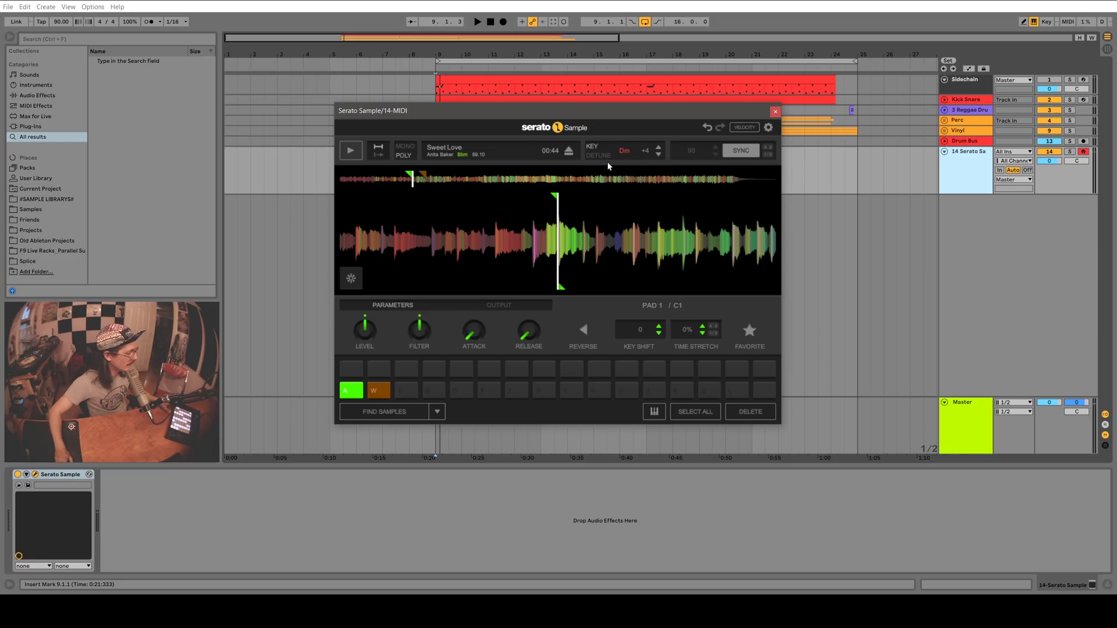
{"action": "key", "text": "w"}
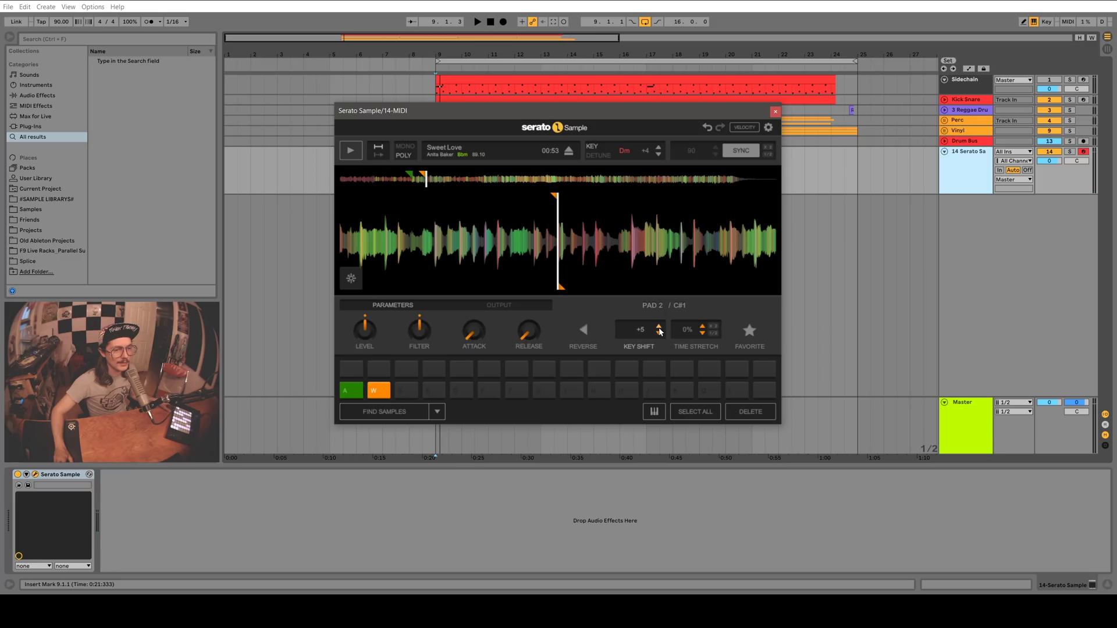
{"action": "left_click", "coordinate": [659, 328]}
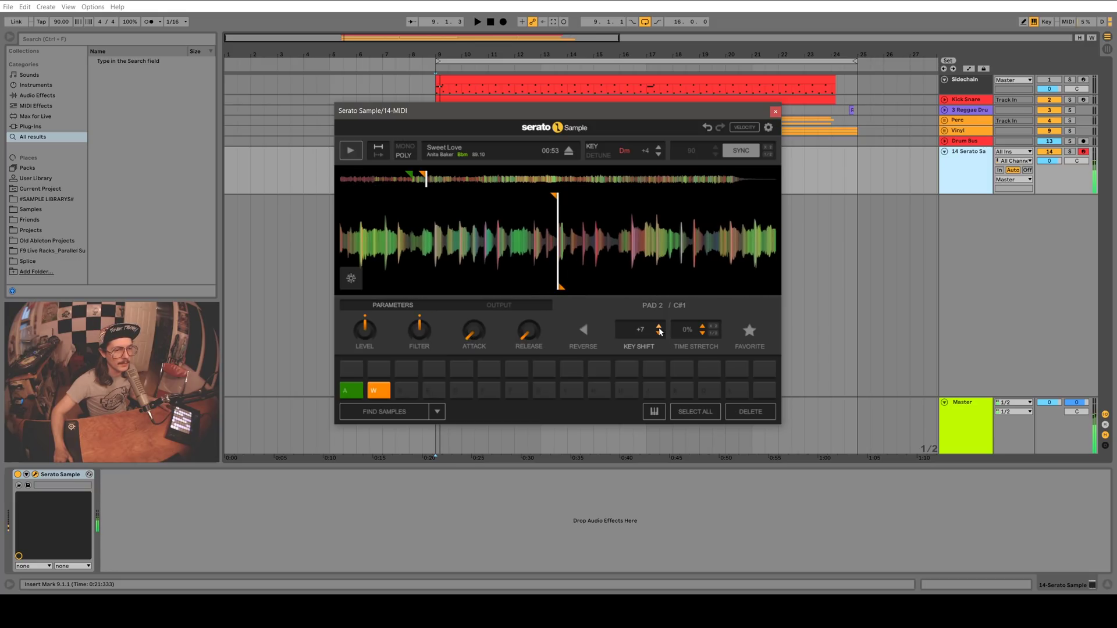
{"action": "key", "text": "a"}
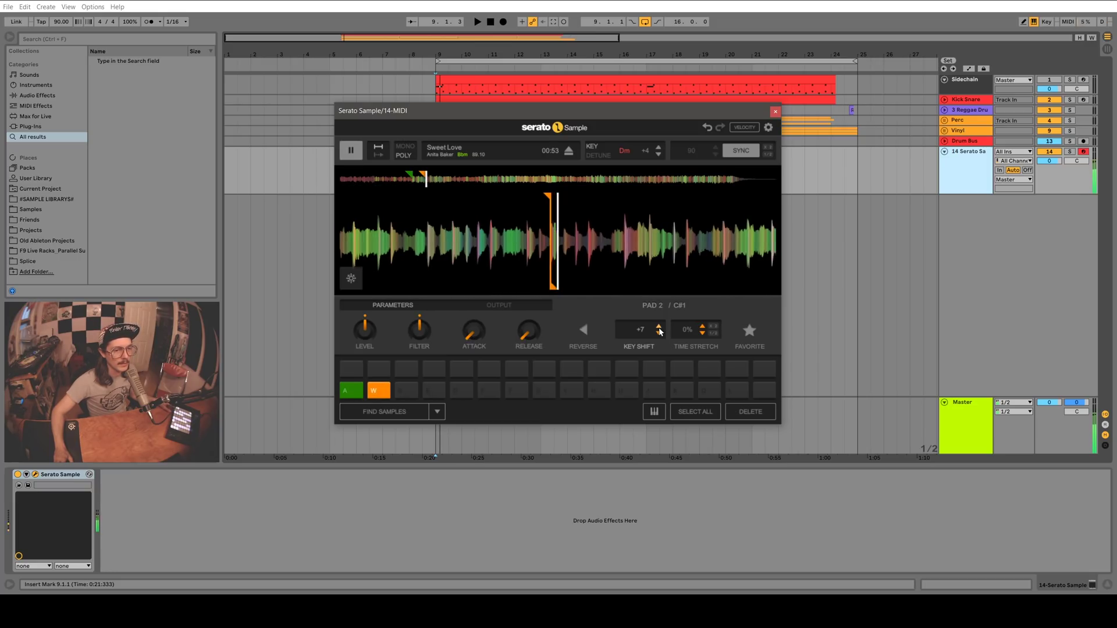
{"action": "key", "text": "w"}
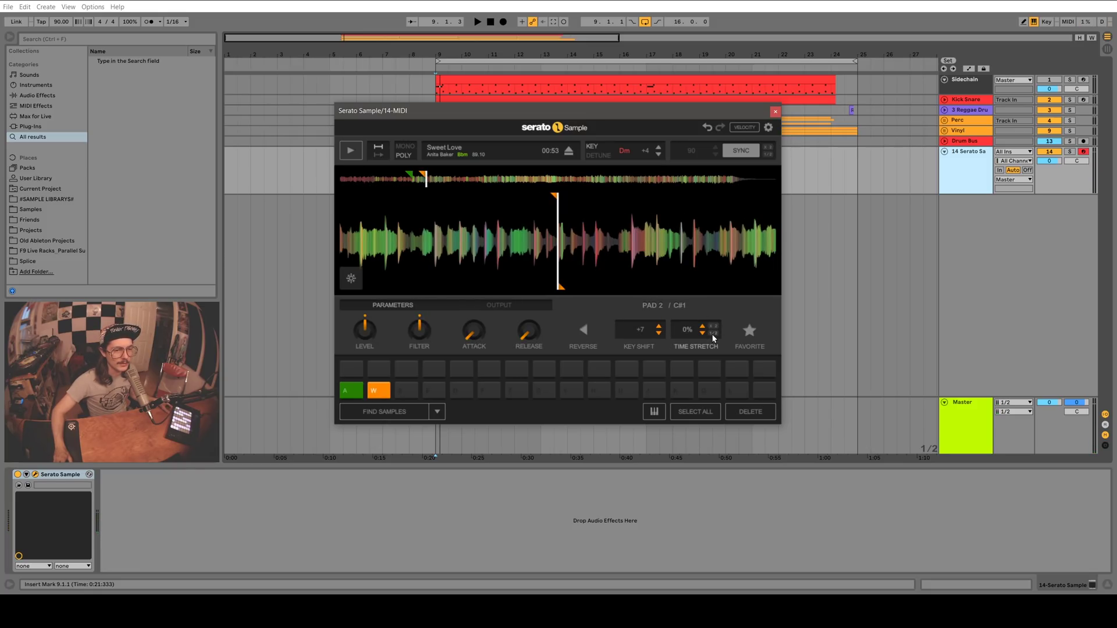
- Set the time stretch of pad 2 to -50% and play it against pad 1
{"action": "key", "text": "w"}
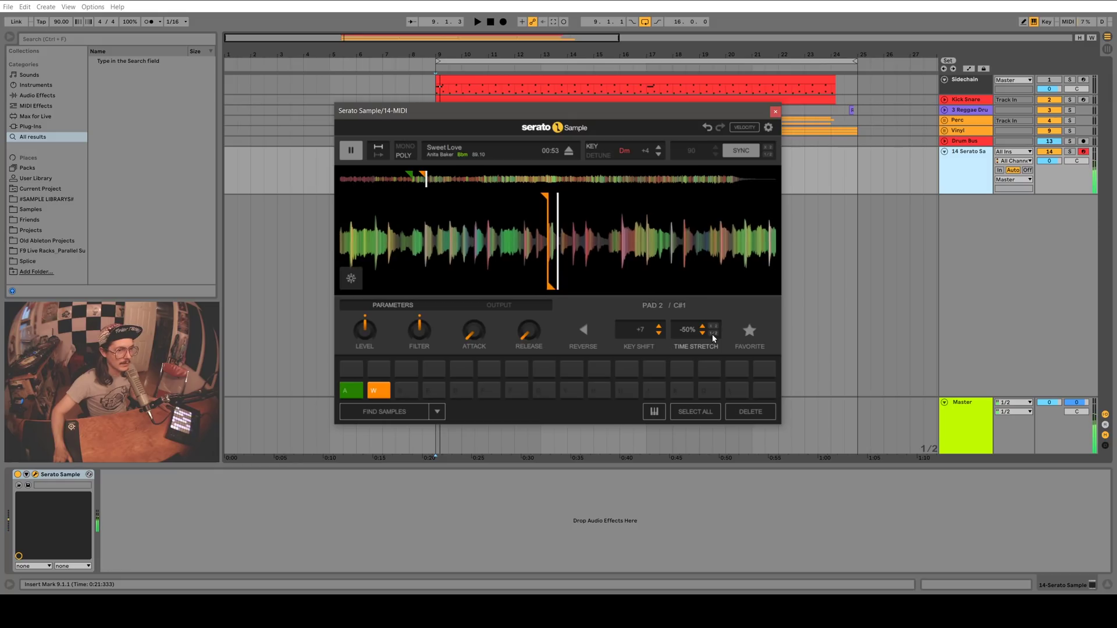
{"action": "key", "text": "a"}
{"action": "key", "text": "w"}
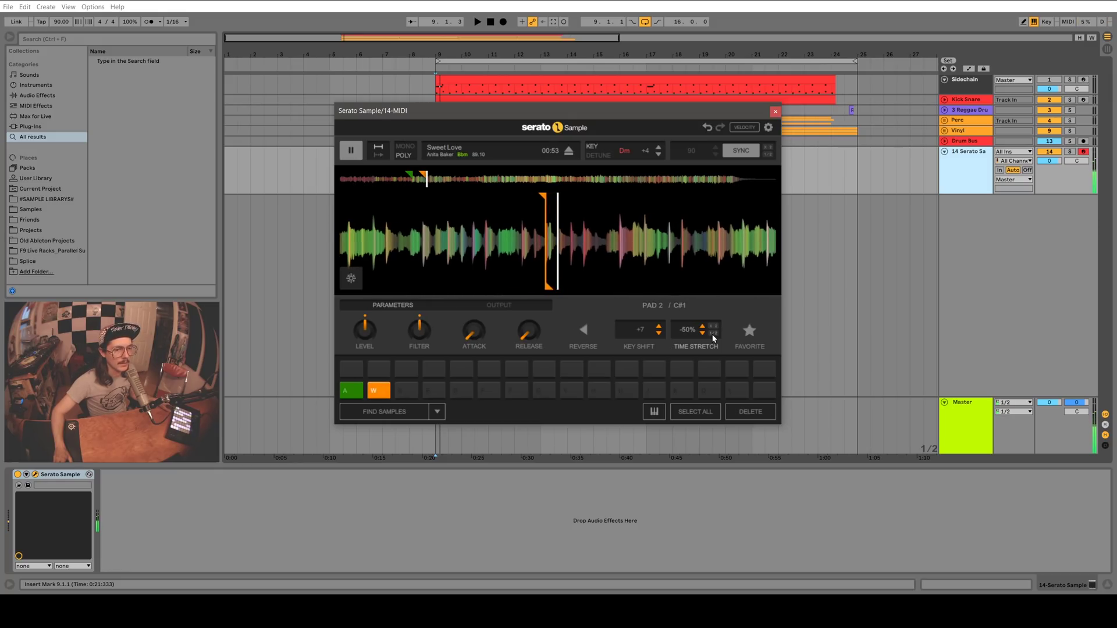
- Play pads 1 and 2, turn on reverse playback for pad 2, and audition it
{"action": "key", "text": "a"}
{"action": "key", "text": "w"}
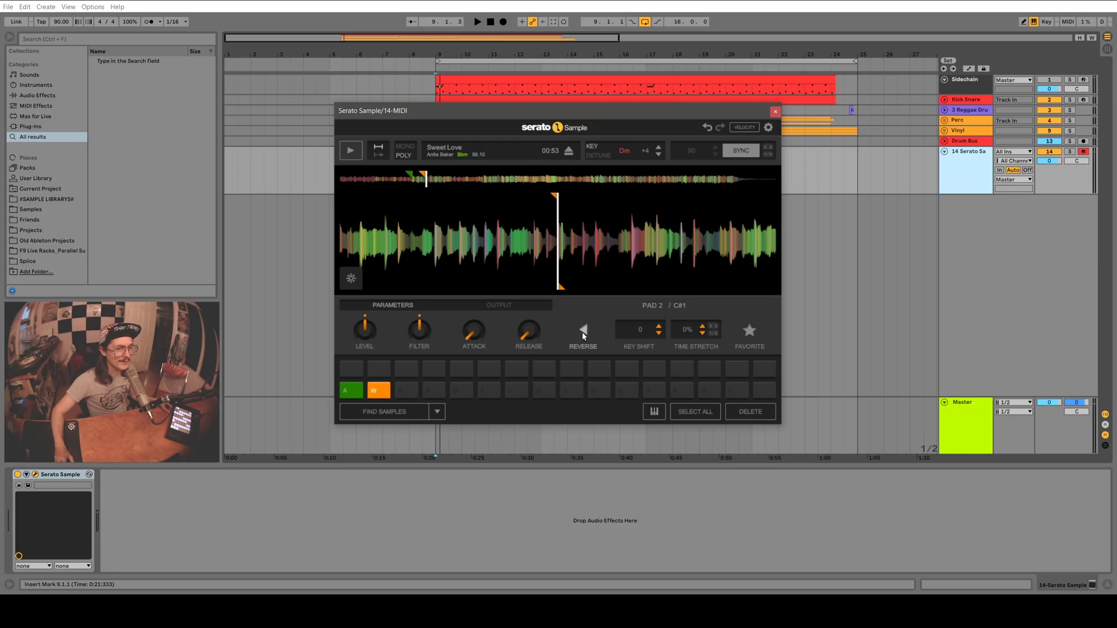
{"action": "left_click", "coordinate": [584, 331]}
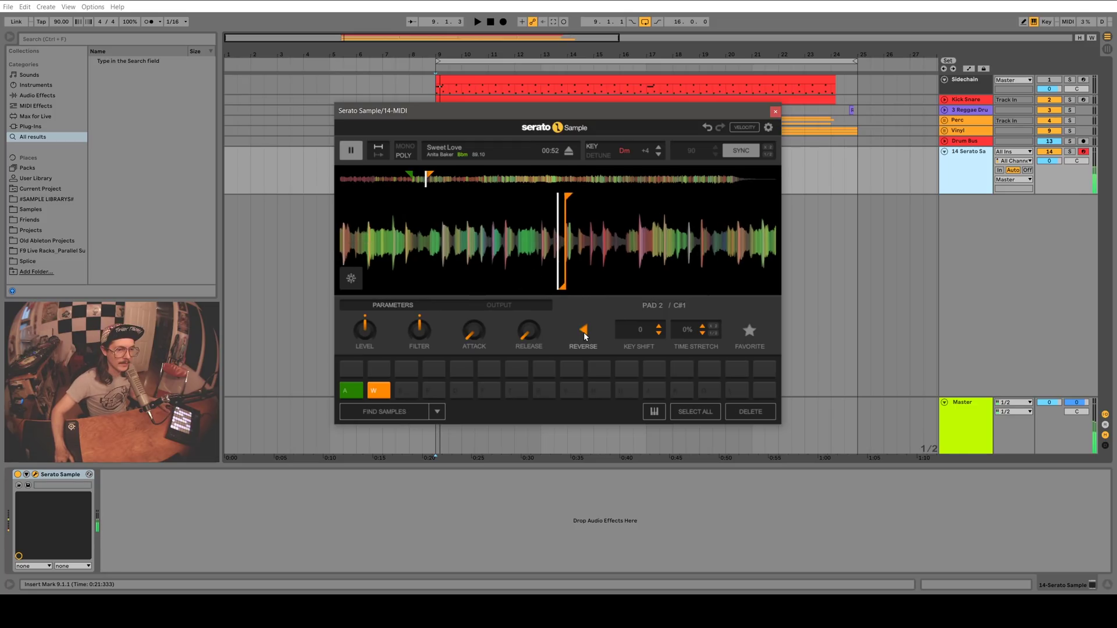
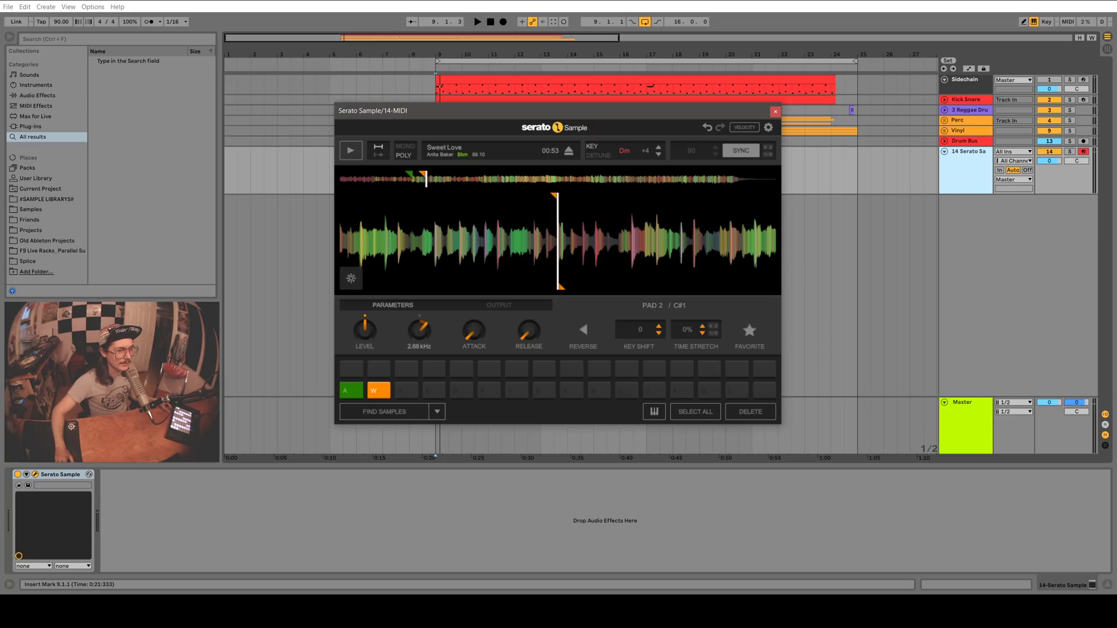
{"action": "key", "text": "w"}
- Sweep pad 2's filter to about 1.17 kHz and audition it against pad 1
{"action": "left_click_drag", "start_coordinate": [420, 330], "coordinate": [419, 388]}
{"action": "key", "text": "a"}
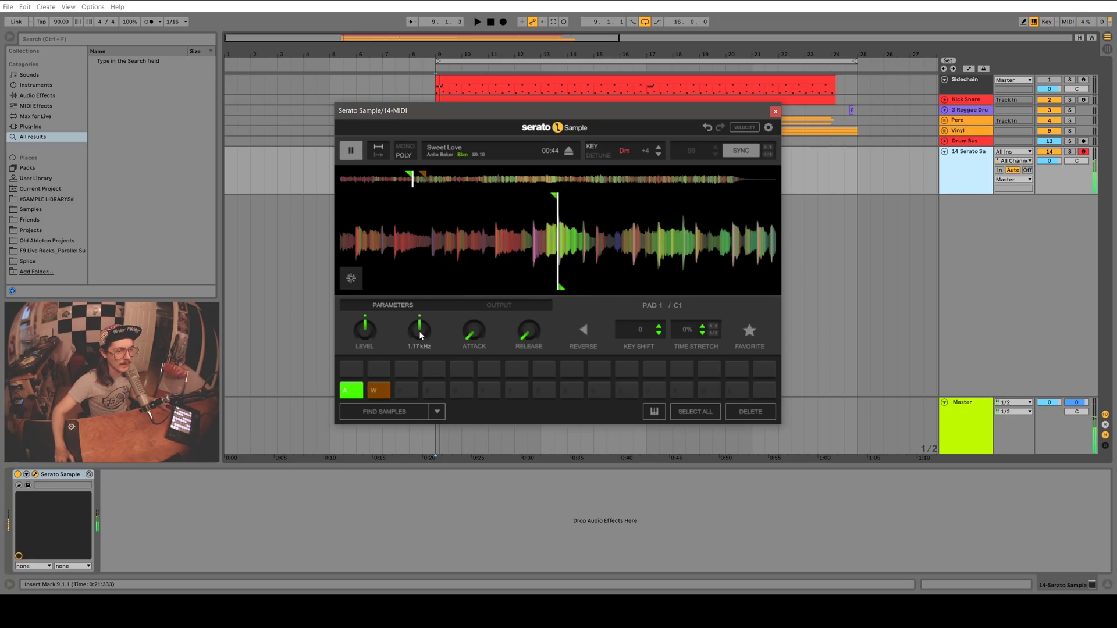
{"action": "key", "text": "w"}
{"action": "key", "text": "a"}
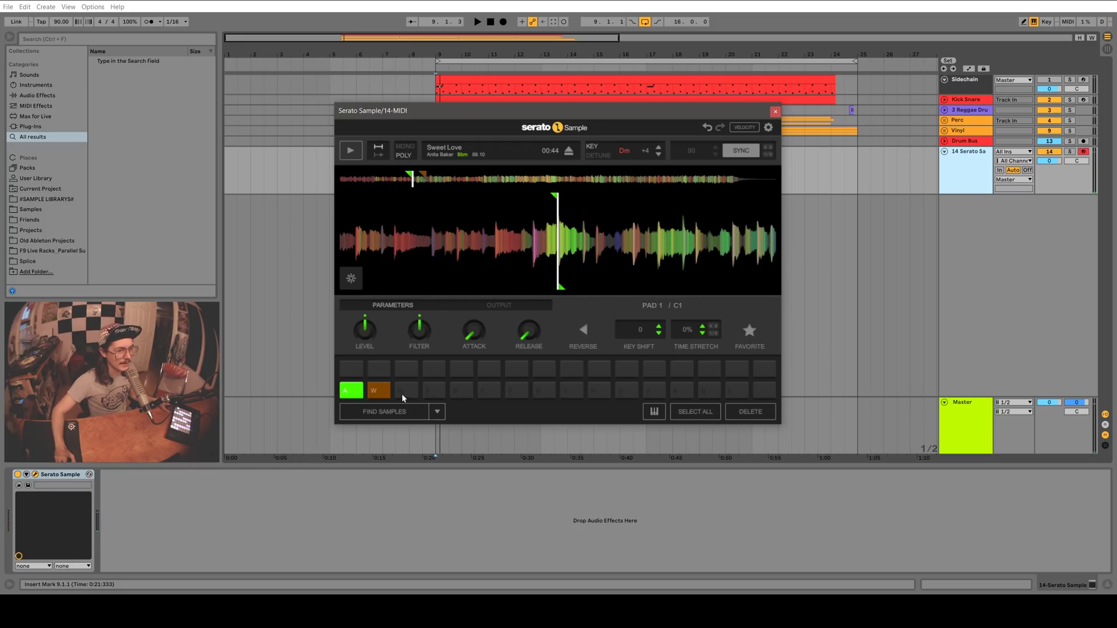
- Try a 232 ms attack and about 400 ms release on pad 2, audition them, and reset the release
{"action": "key", "text": "w"}
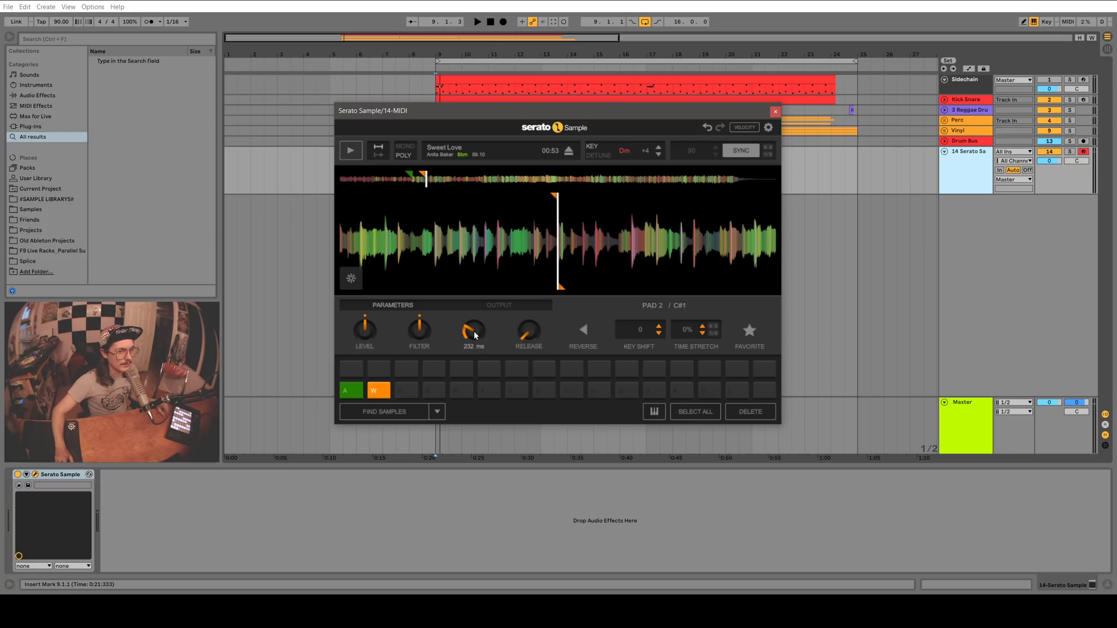
{"action": "key", "text": "w"}
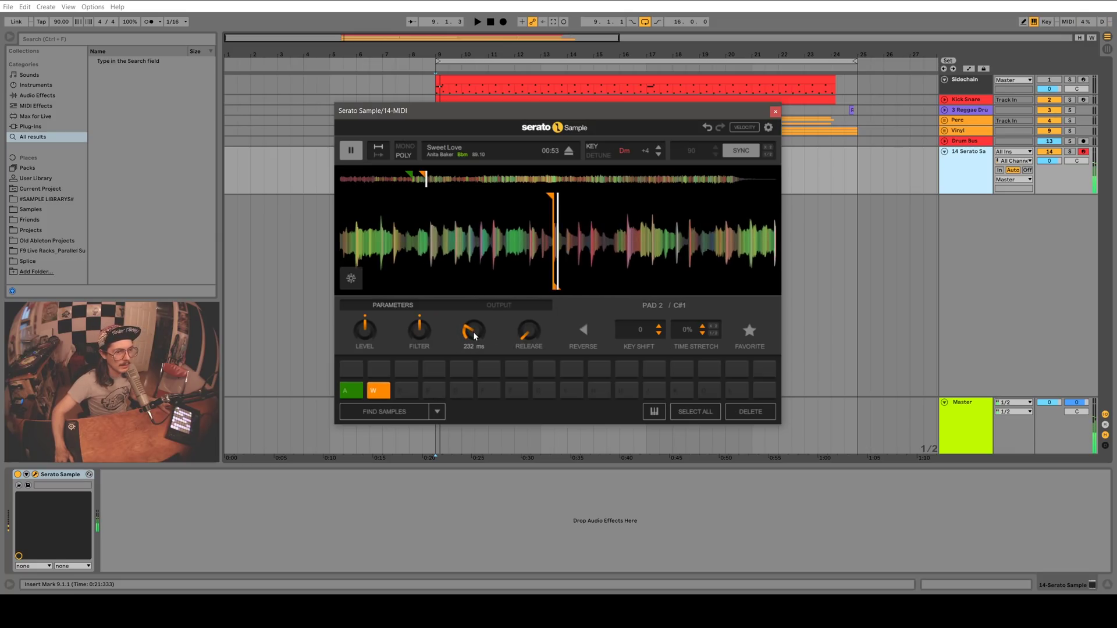
{"action": "left_click_drag", "start_coordinate": [527, 333], "coordinate": [527, 314]}
{"action": "key", "text": "w"}
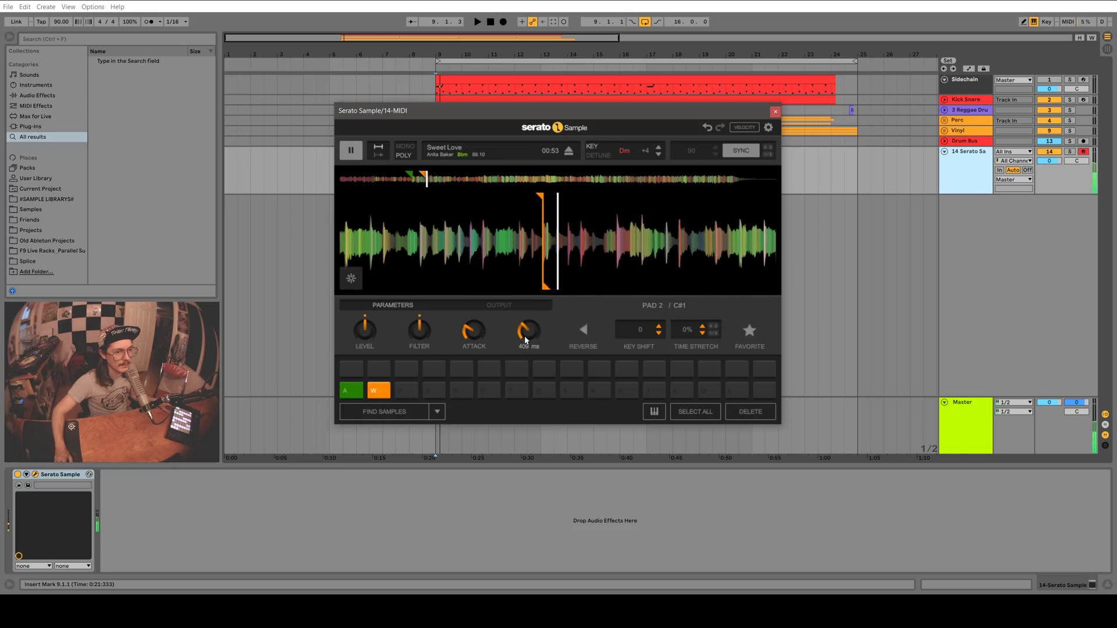
{"action": "key", "text": "w"}
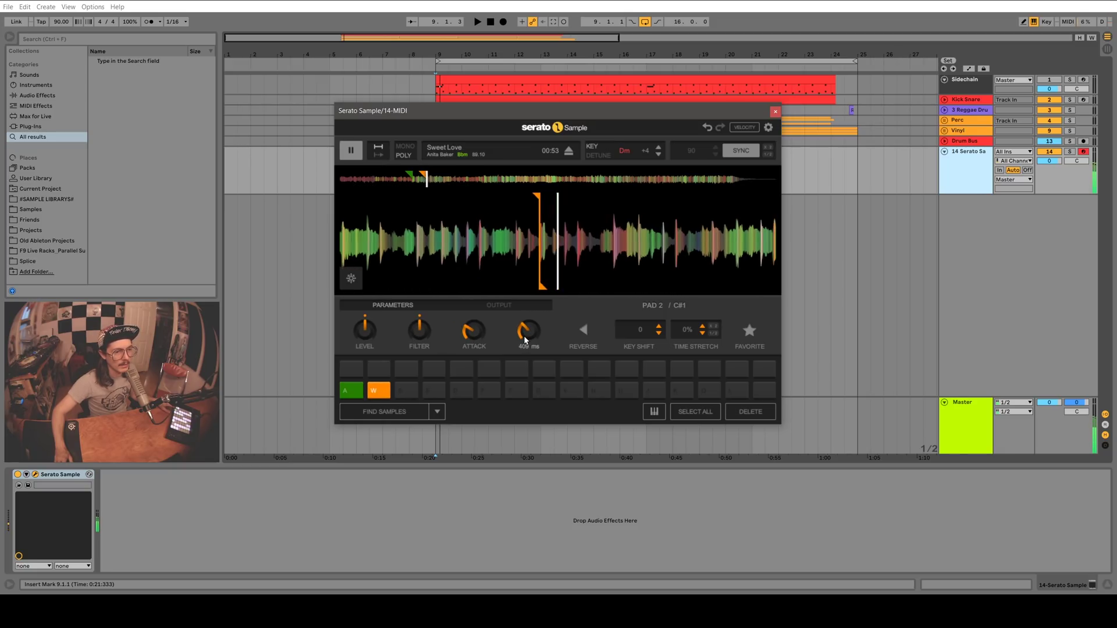
{"action": "key", "text": "w"}
{"action": "double_click", "coordinate": [525, 339]}
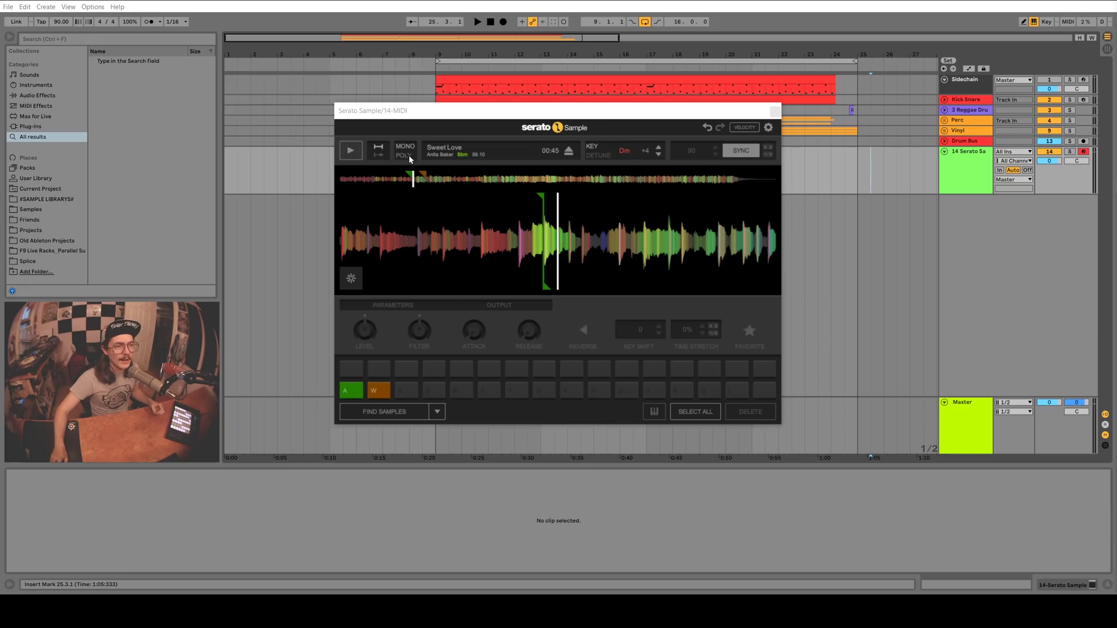
- Switch the pads from hold to continuous trigger playback and play pads 1 and 2 alternately
{"action": "left_click", "coordinate": [379, 153]}
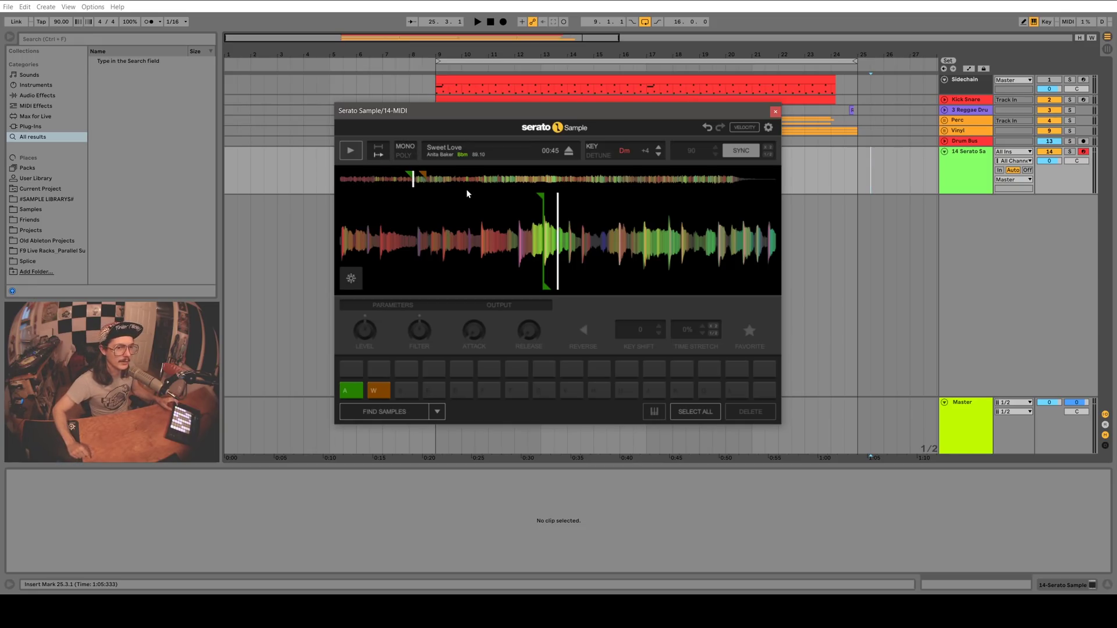
{"action": "key", "text": "w"}
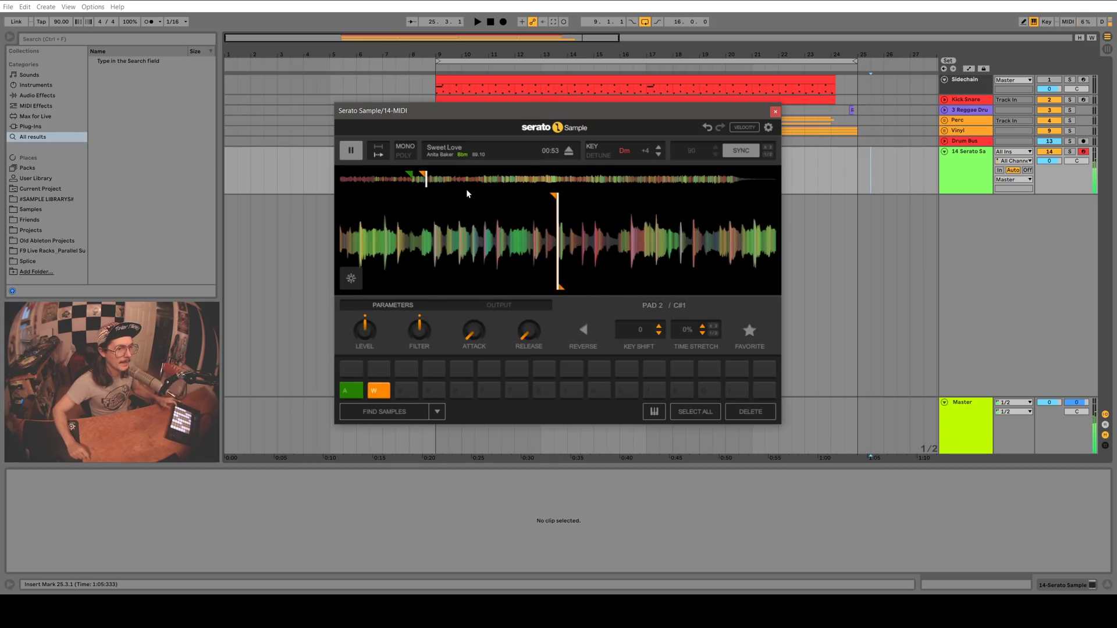
{"action": "key", "text": "a"}
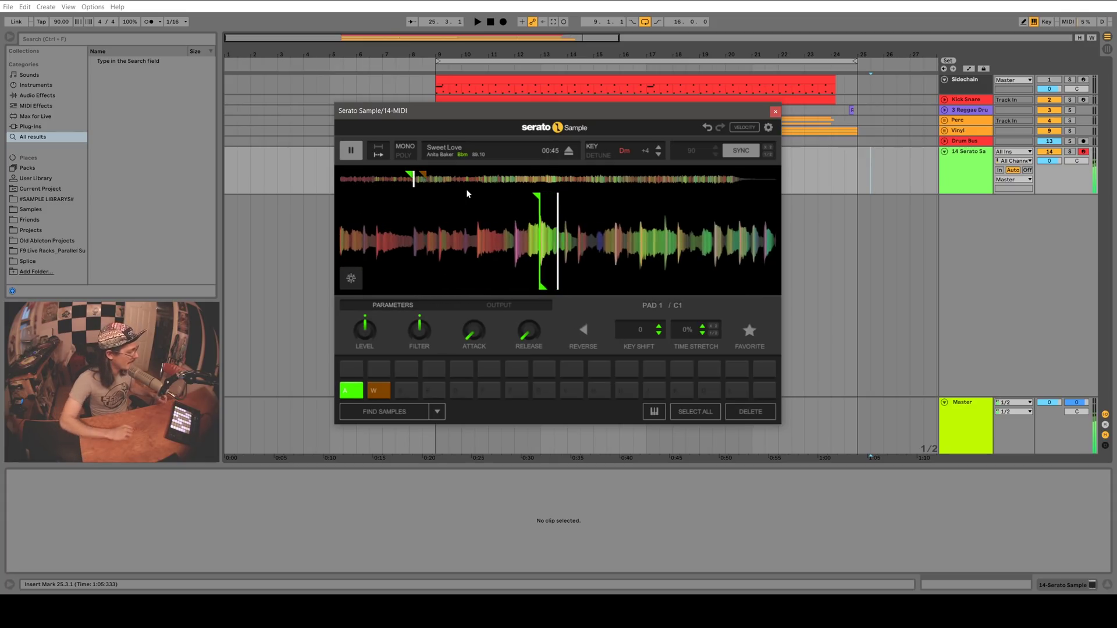
{"action": "key", "text": "w"}
{"action": "key", "text": "a"}
{"action": "key", "text": "w"}
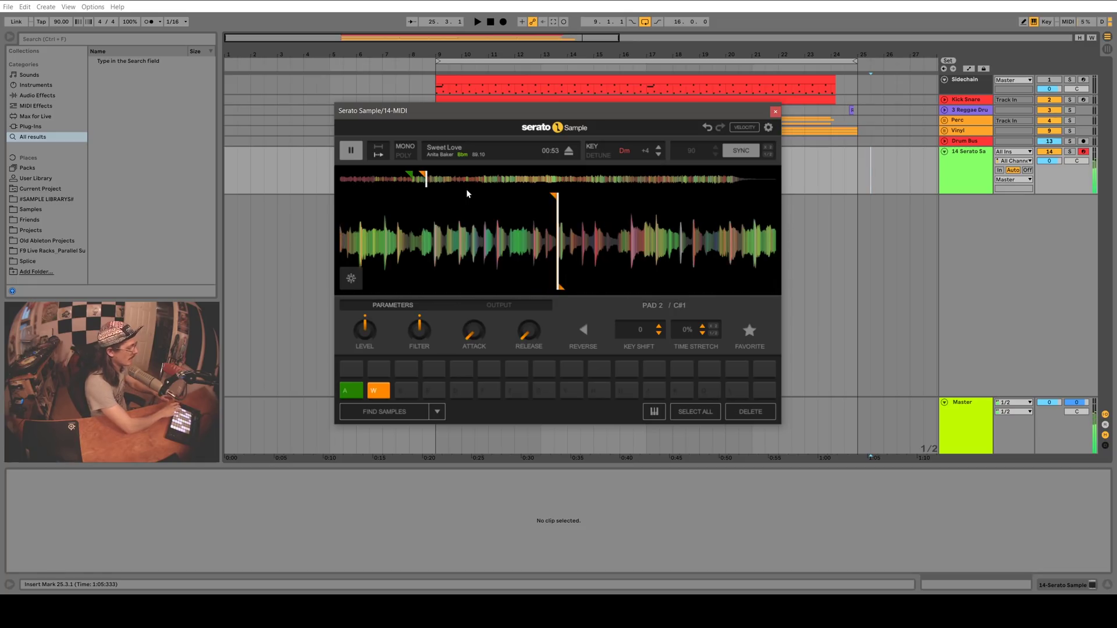
{"action": "key", "text": "a"}
- Chop a third slice onto pad 3 (D1) during pad 1's playback and play the three pads in varying order
{"action": "key", "text": "s"}
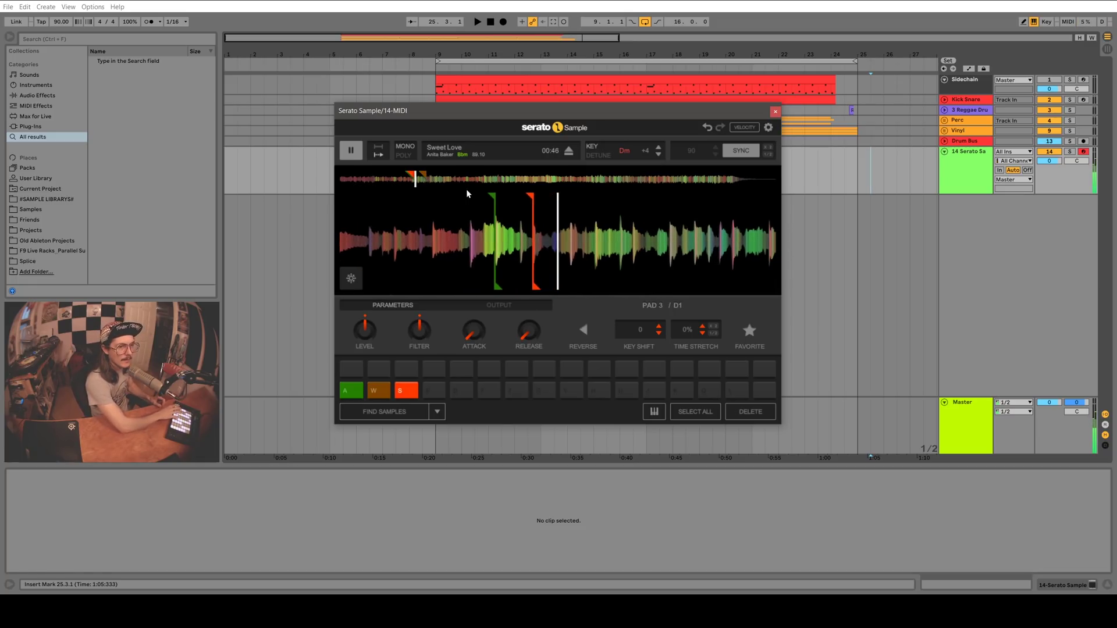
{"action": "key", "text": "s"}
{"action": "key", "text": "a"}
{"action": "key", "text": "w"}
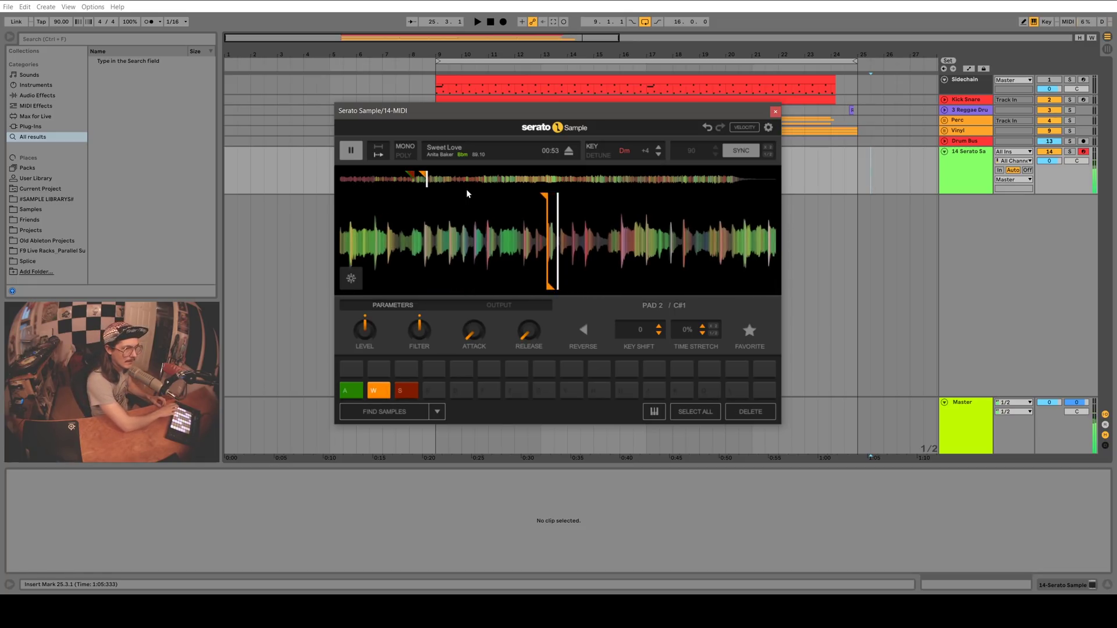
{"action": "key", "text": "s"}
{"action": "key", "text": "s"}
{"action": "key", "text": "w"}
{"action": "key", "text": "a"}
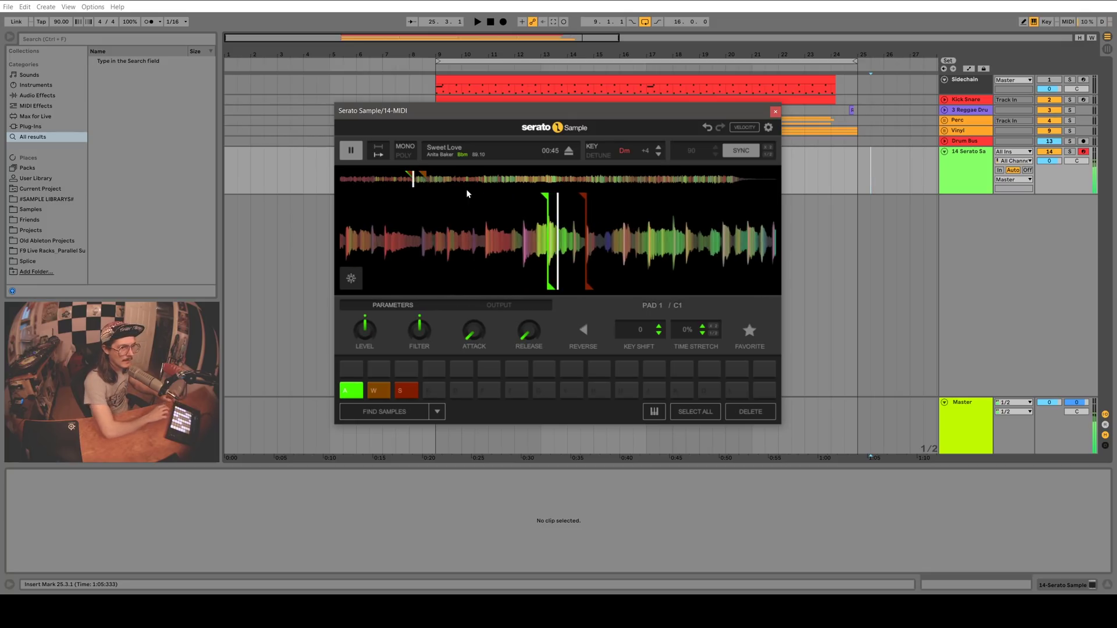
- Stop the sample, return the pads to hold playback, and audition pads 1, 2 and 3 in varying order
{"action": "left_click", "coordinate": [351, 151]}
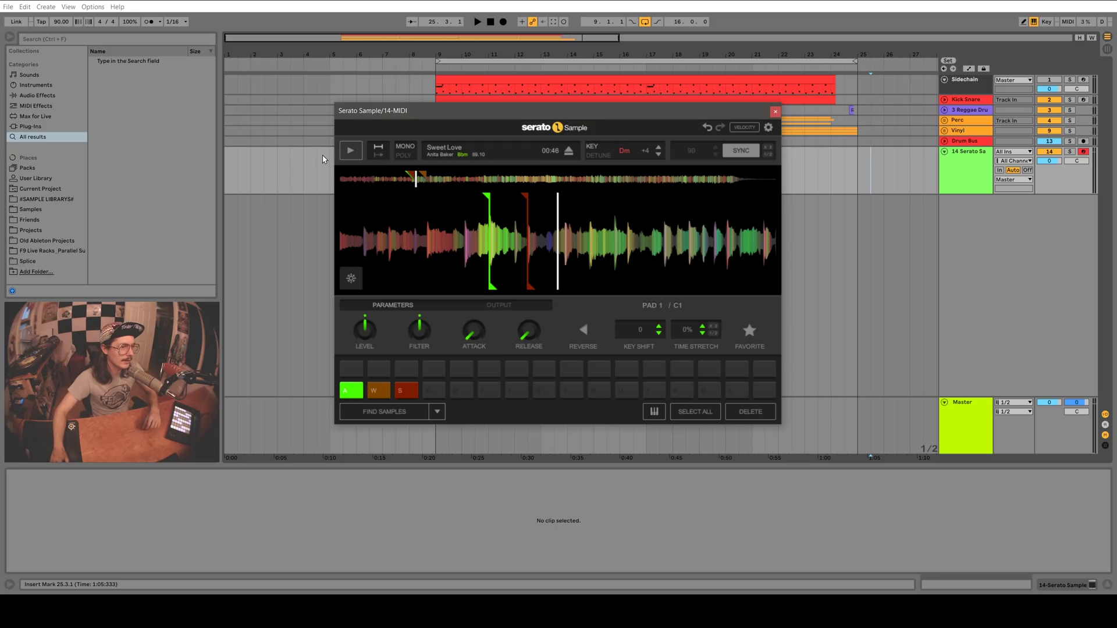
{"action": "key", "text": "a"}
{"action": "key", "text": "w"}
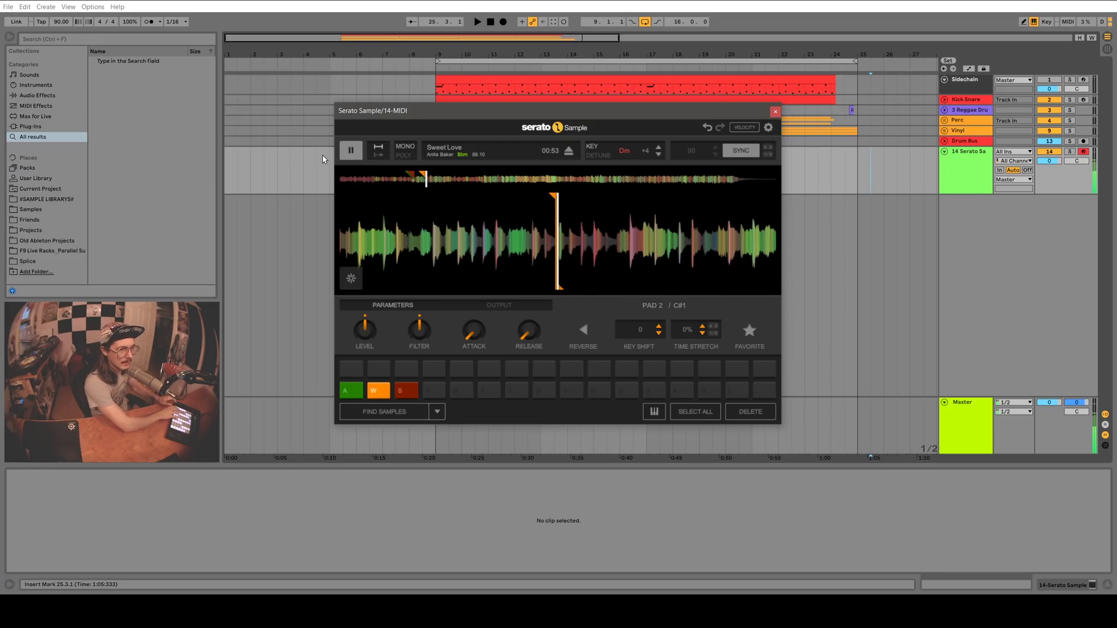
{"action": "key", "text": "s"}
{"action": "key", "text": "w"}
{"action": "key", "text": "a"}
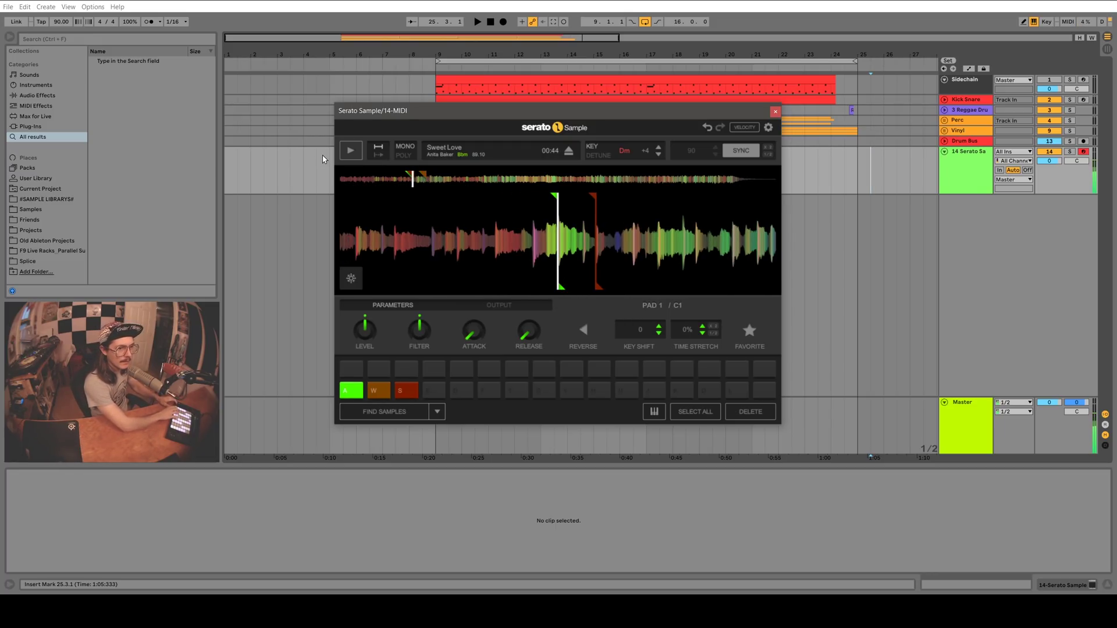
{"action": "key", "text": "w"}
{"action": "key", "text": "s"}
{"action": "key", "text": "a"}
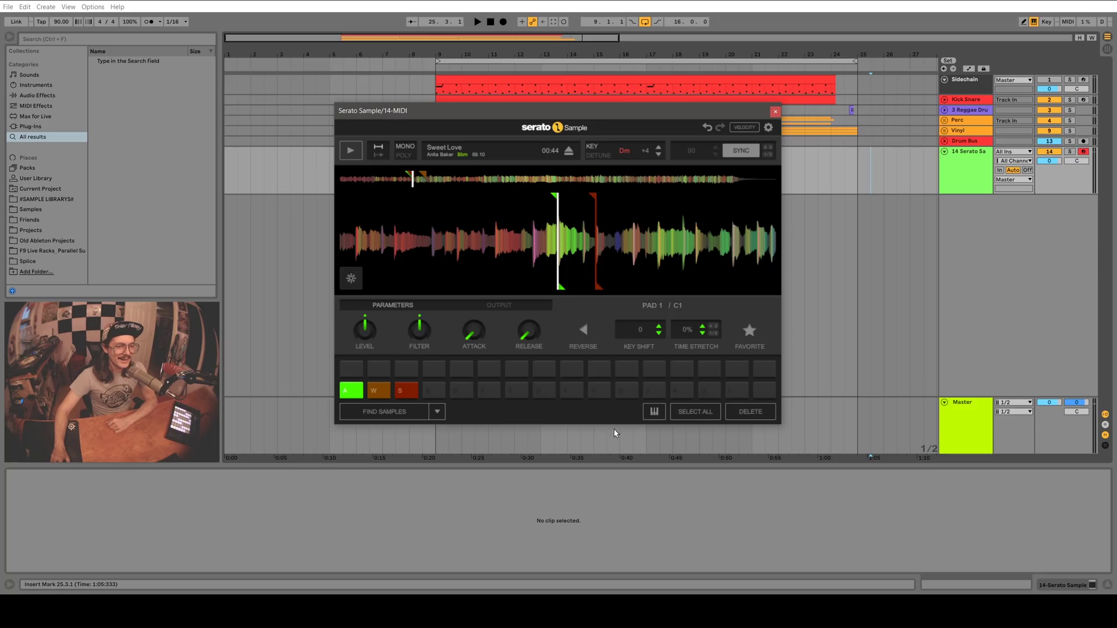
{"action": "key", "text": "s"}
{"action": "left_click", "coordinate": [352, 393]}
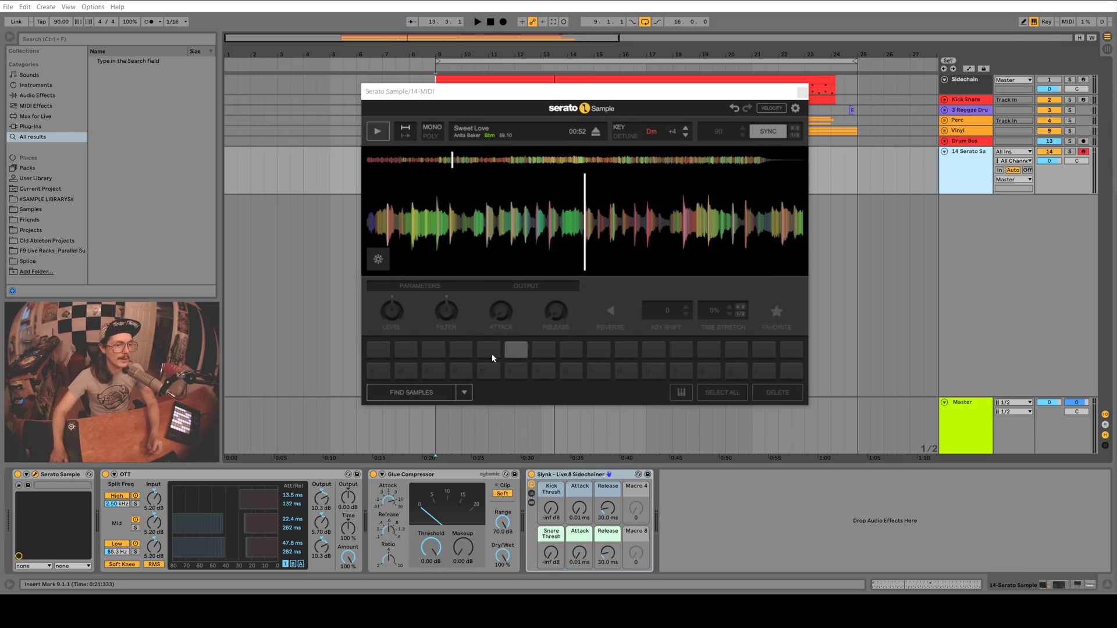
- Fill all the empty pads with automatically found samples from the loaded song
{"action": "left_click", "coordinate": [403, 392]}
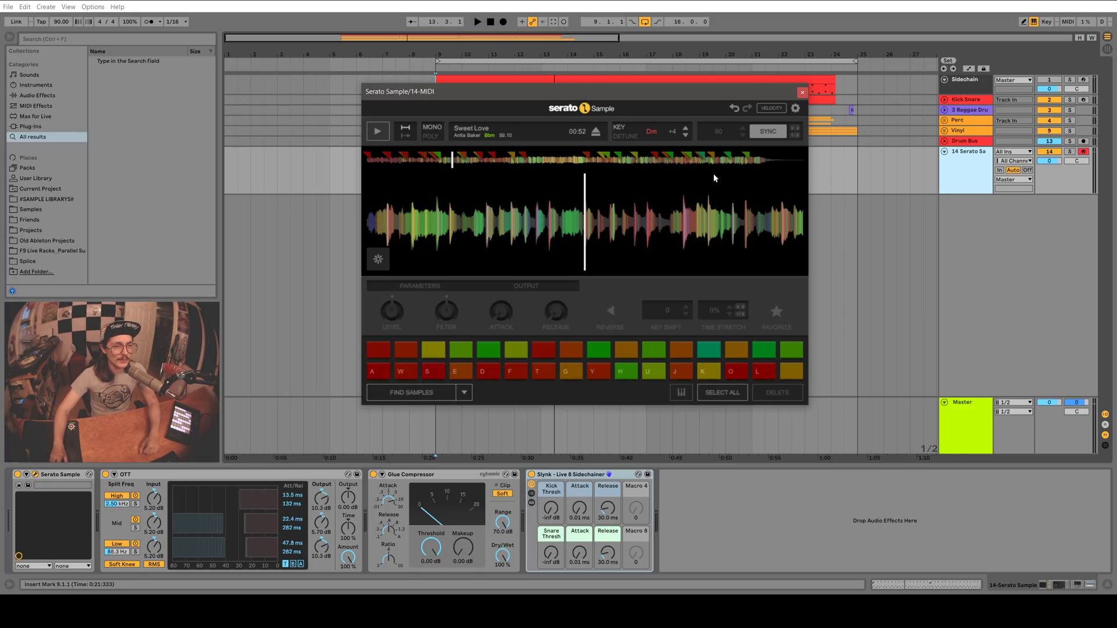
- Review the OTT, Glue Compressor and Slynk - Live 8 Sidechainer effects on the Serato Sample track
{"action": "left_click", "coordinate": [171, 477]}
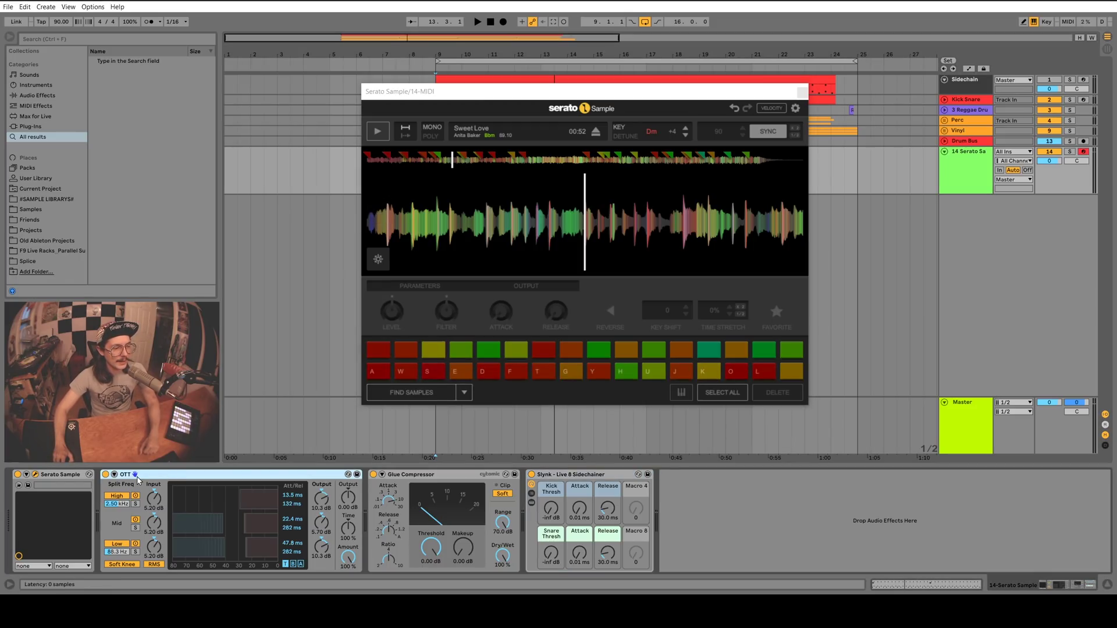
{"action": "left_click", "coordinate": [438, 476]}
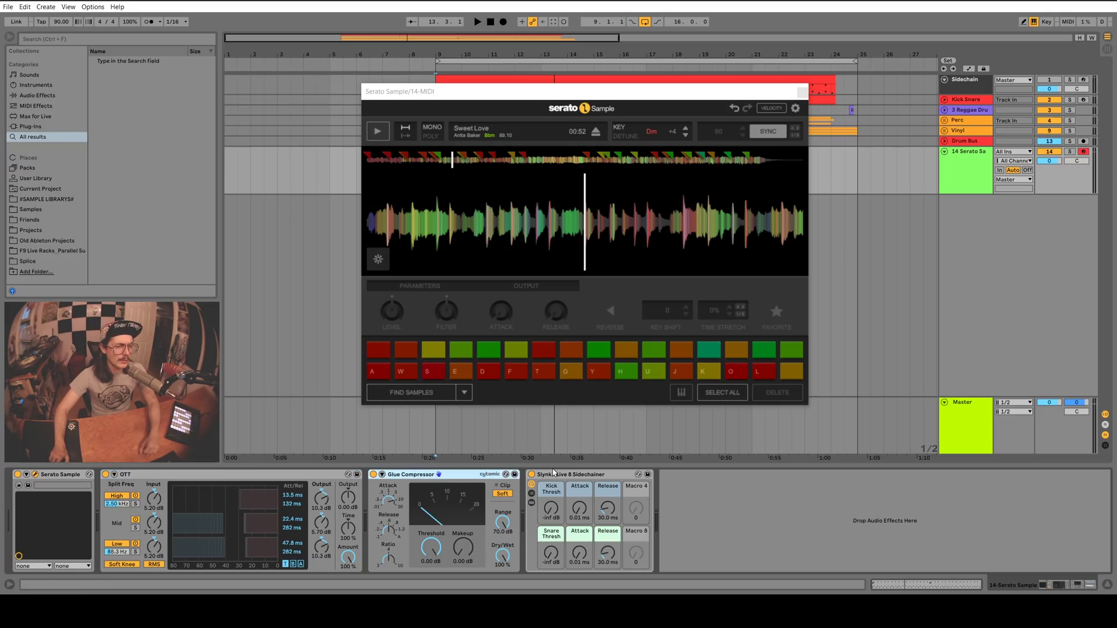
{"action": "left_click", "coordinate": [586, 478]}
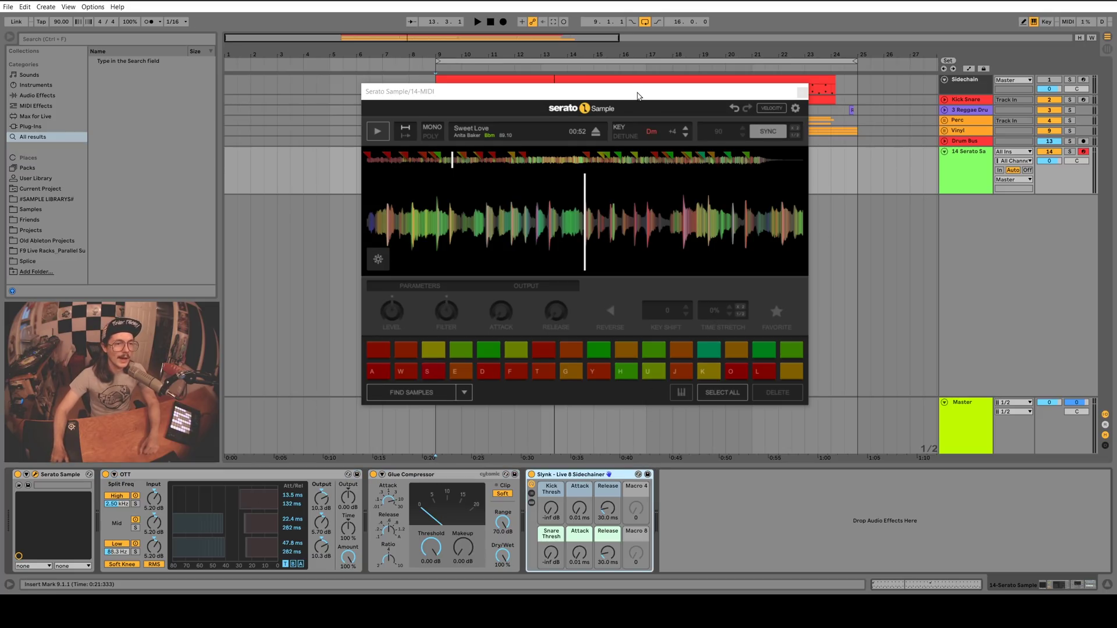
- Play the arrangement from bar 9 while performing the chops on the Serato Sample track, switching the pads to continuous trigger playback
{"action": "left_click_drag", "start_coordinate": [501, 99], "coordinate": [550, 131]}
{"action": "left_click", "coordinate": [445, 111]}
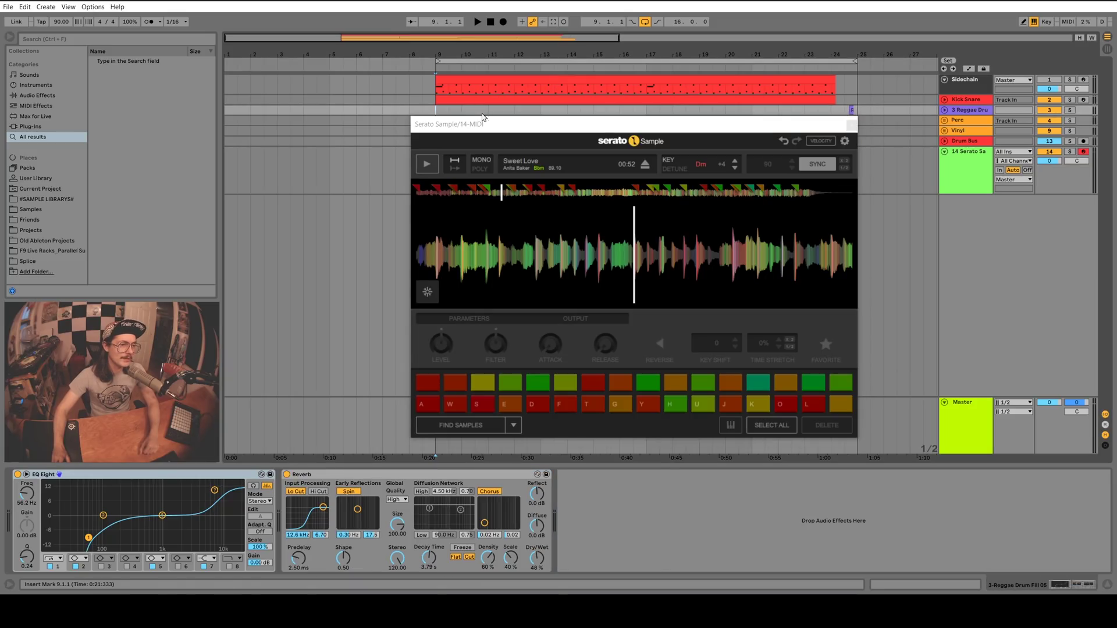
{"action": "left_click", "coordinate": [958, 167]}
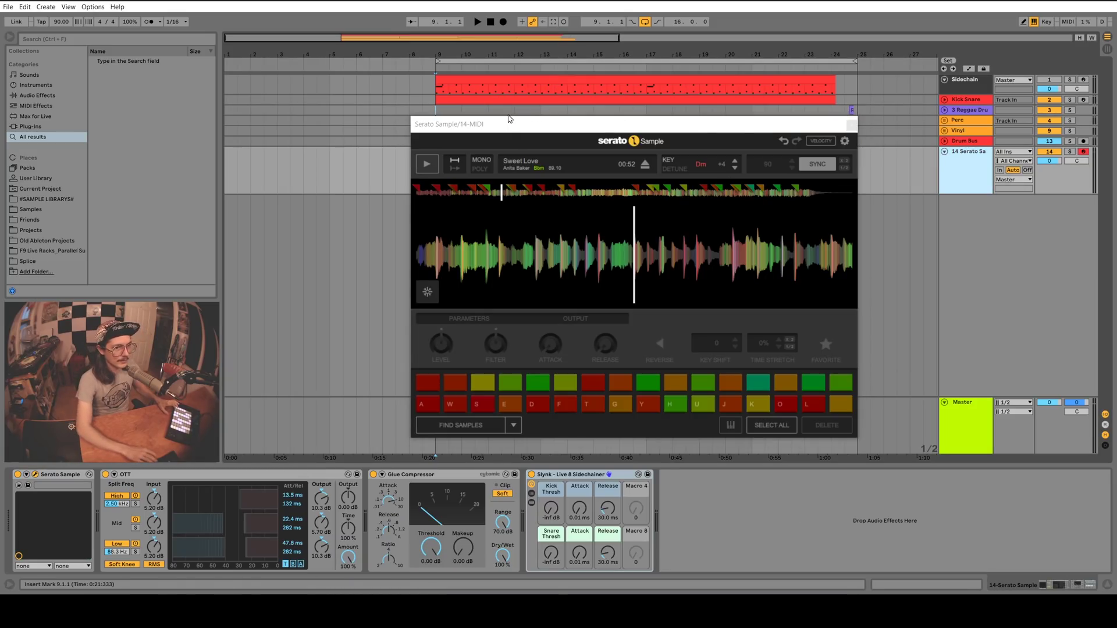
{"action": "key", "text": "space"}
{"action": "key", "text": "k"}
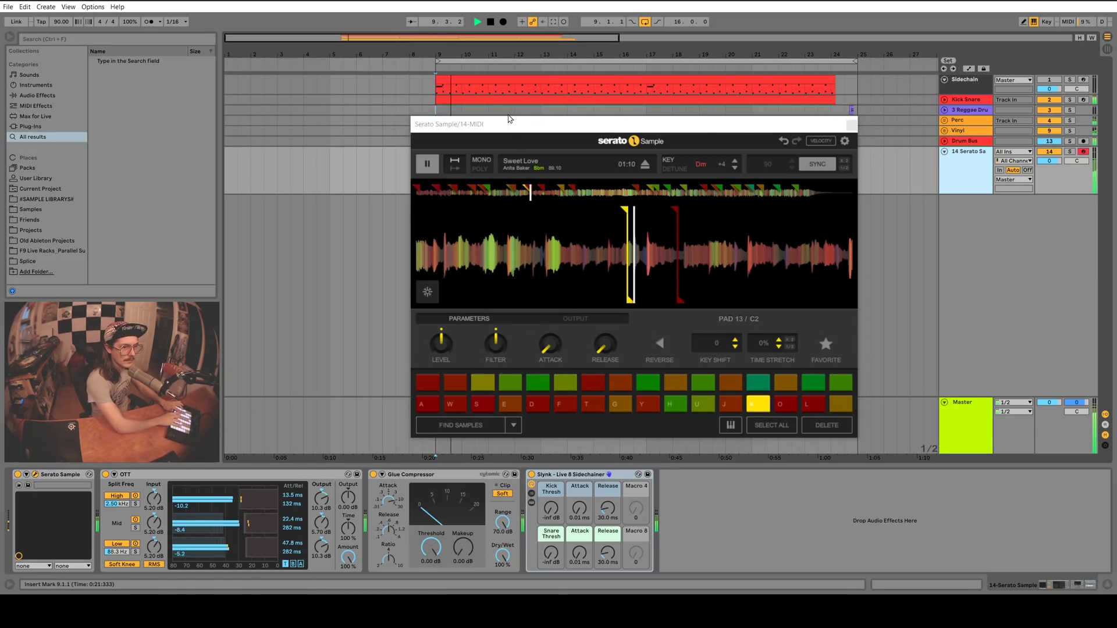
{"action": "left_click", "coordinate": [456, 180]}
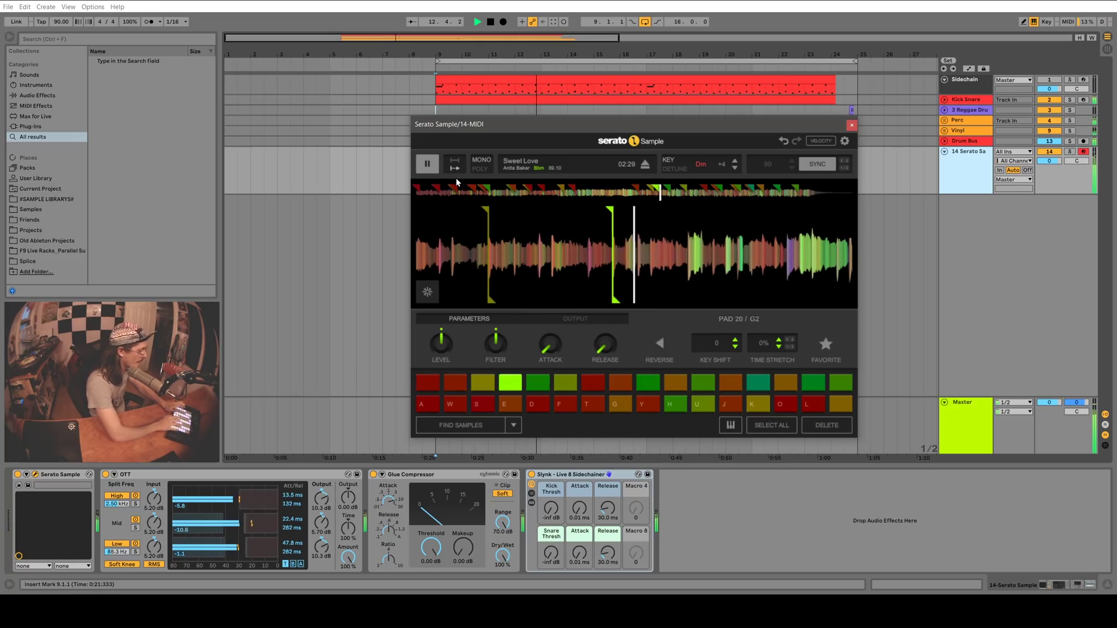
- Stop playback, capture the performed notes into a MIDI clip, and close the Serato Sample window
{"action": "key", "text": "space"}
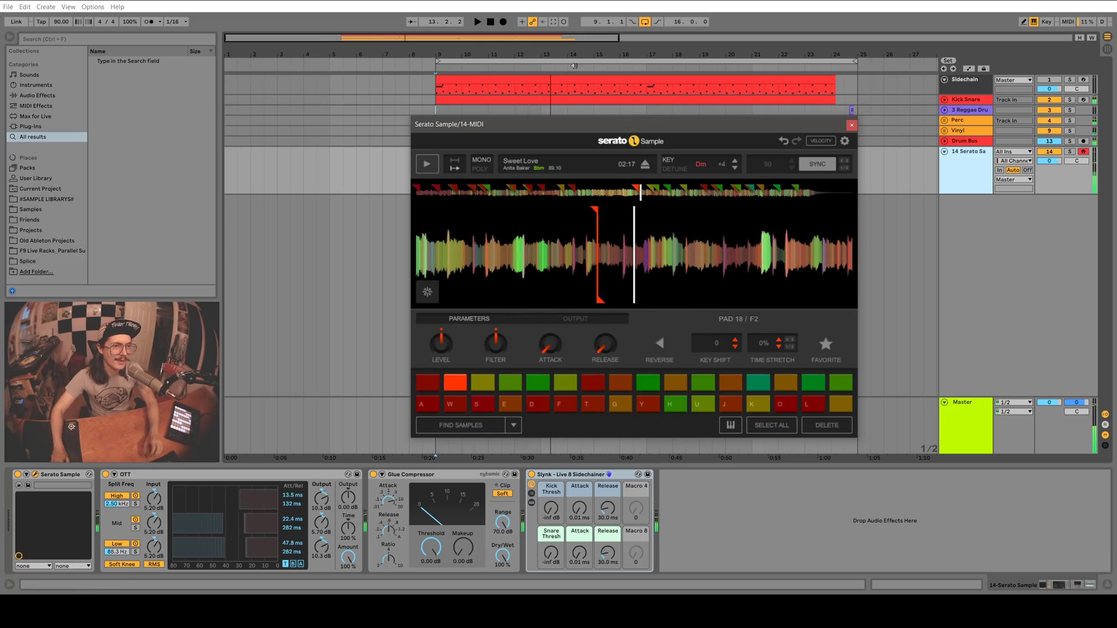
{"action": "left_click", "coordinate": [554, 24]}
{"action": "left_click", "coordinate": [851, 124]}
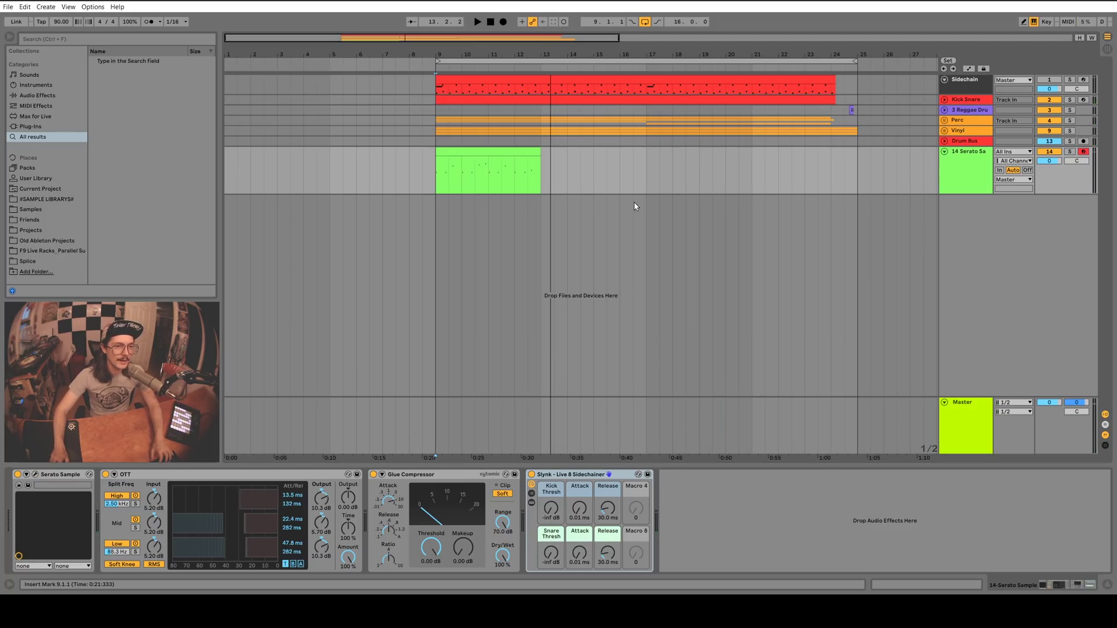
- Quantize all notes in the captured MIDI clip, play it back, and return to the track's device chain
{"action": "double_click", "coordinate": [504, 167]}
{"action": "left_click", "coordinate": [472, 516]}
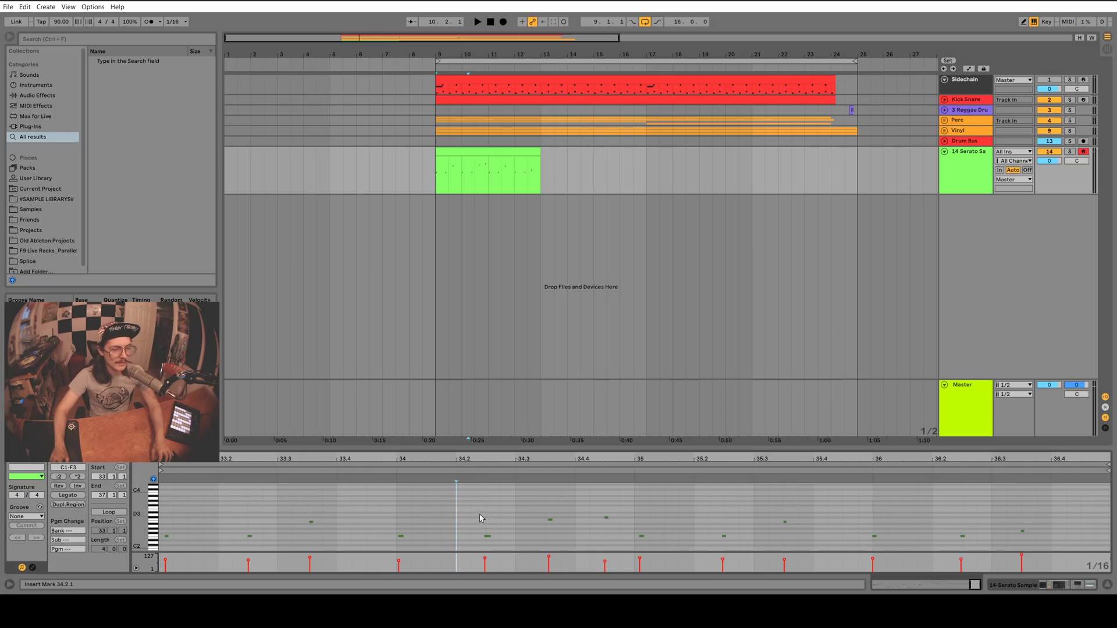
{"action": "key", "text": "ctrl+a"}
{"action": "right_click", "coordinate": [349, 512]}
{"action": "key", "text": "ctrl+u"}
{"action": "key", "text": "space"}
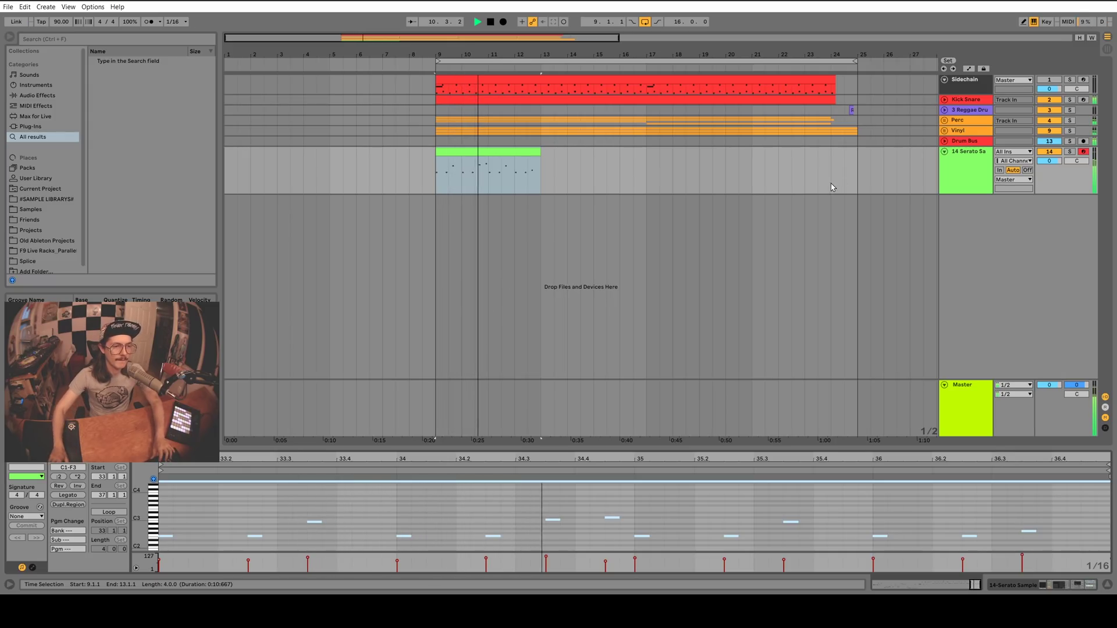
{"action": "key", "text": "shift+Tab"}
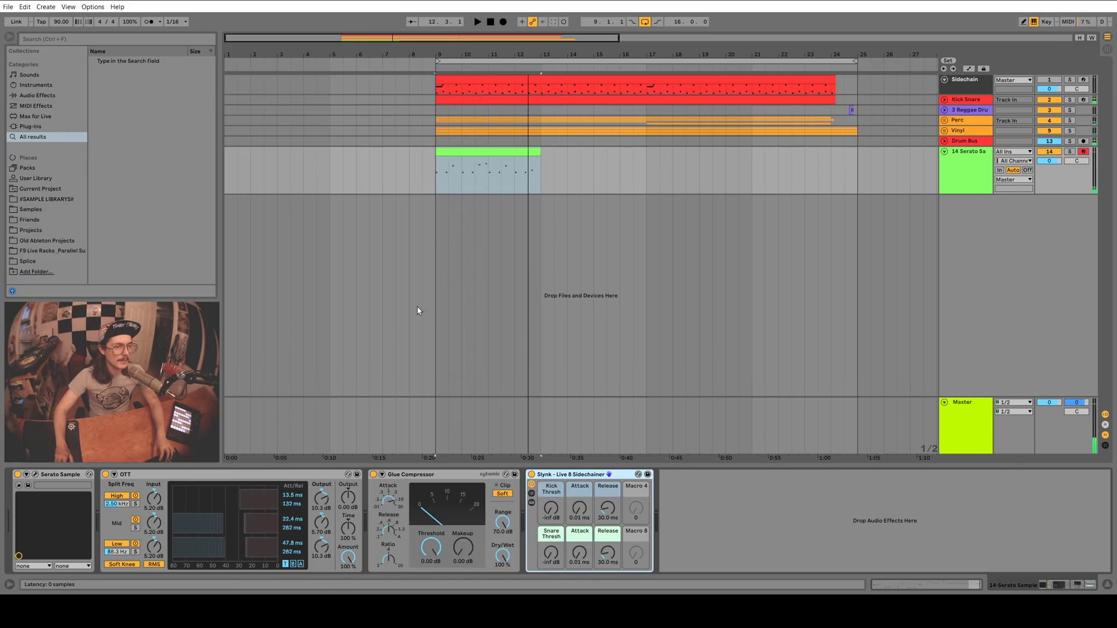
- Open Serato Sample, audition the clip with the song's key shifted to +2, +5 and +6, and close the plug-in window
{"action": "key", "text": "ctrl+alt+p"}
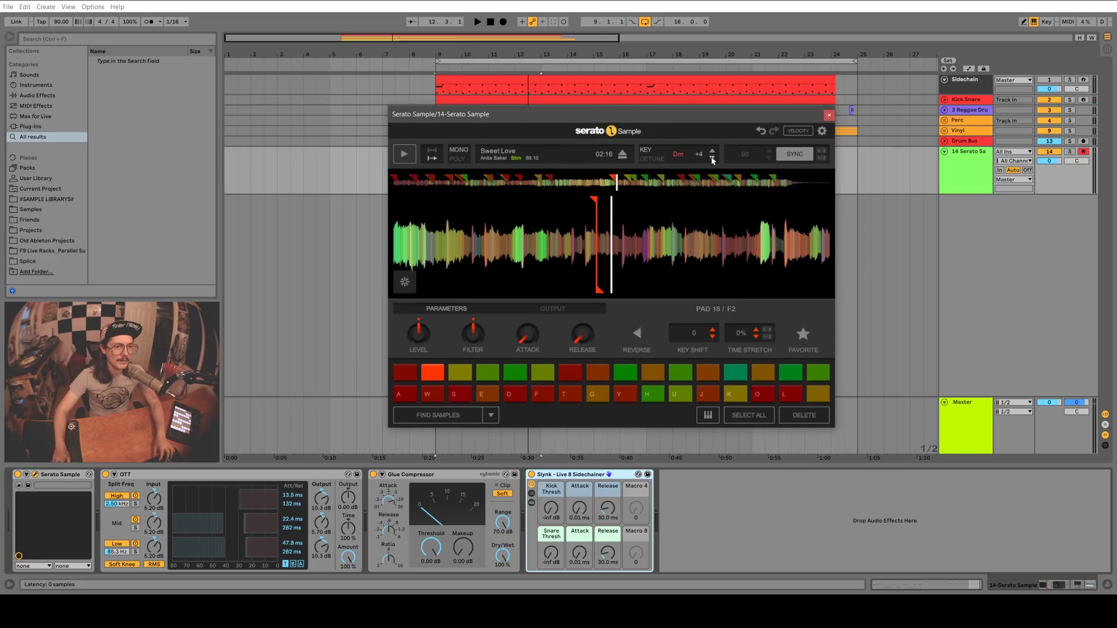
{"action": "key", "text": "space"}
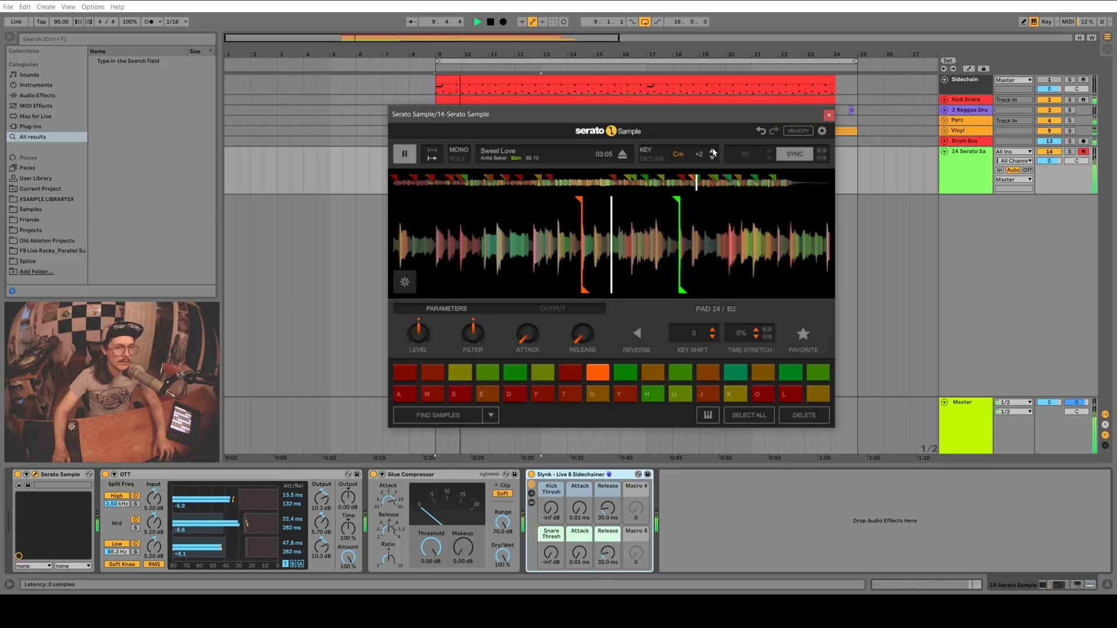
{"action": "key", "text": "space"}
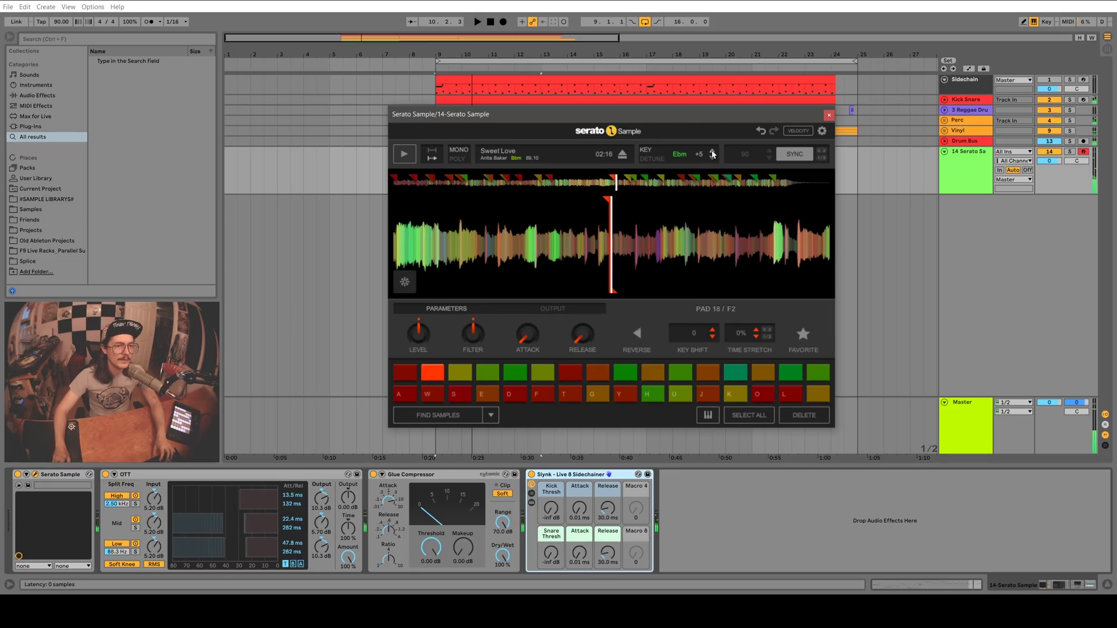
{"action": "key", "text": "space"}
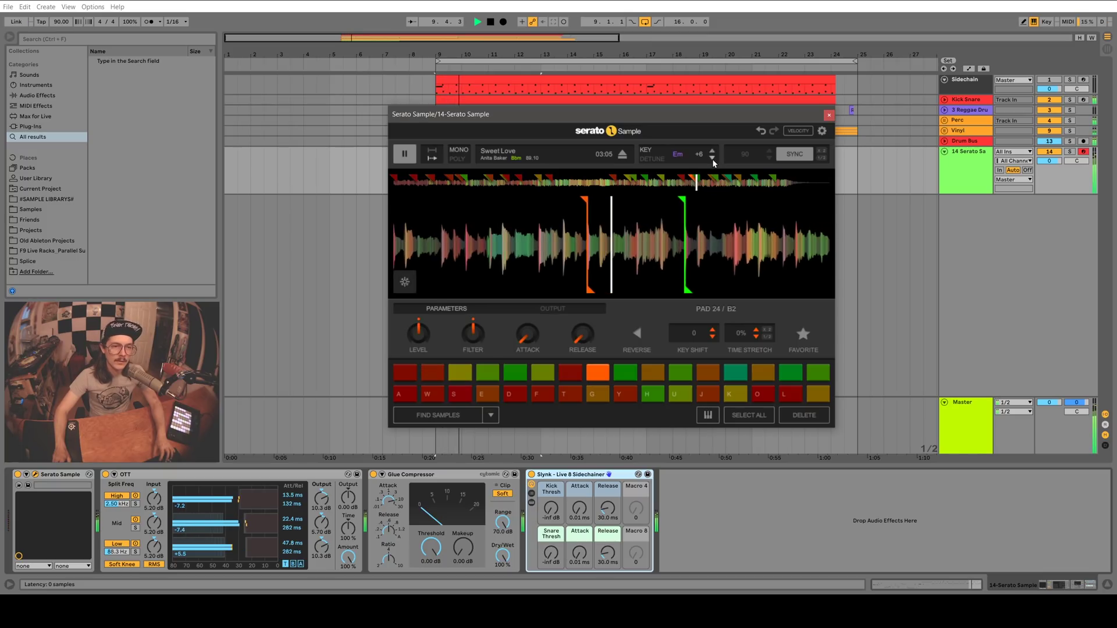
{"action": "left_click_drag", "start_coordinate": [641, 113], "coordinate": [650, 218]}
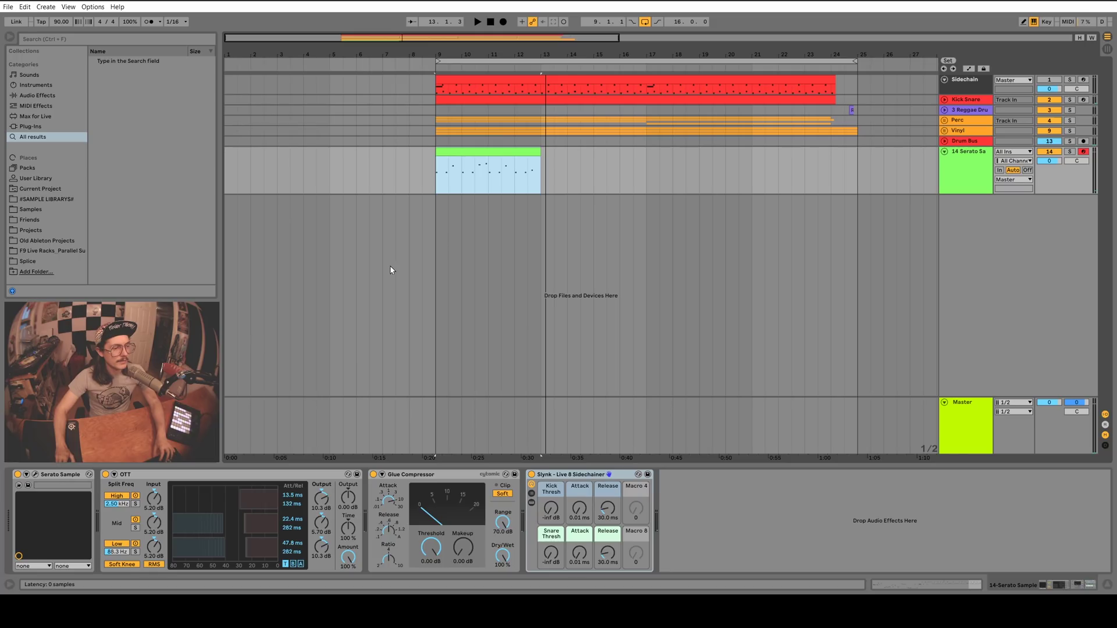
{"action": "key", "text": "ctrl+alt+p"}
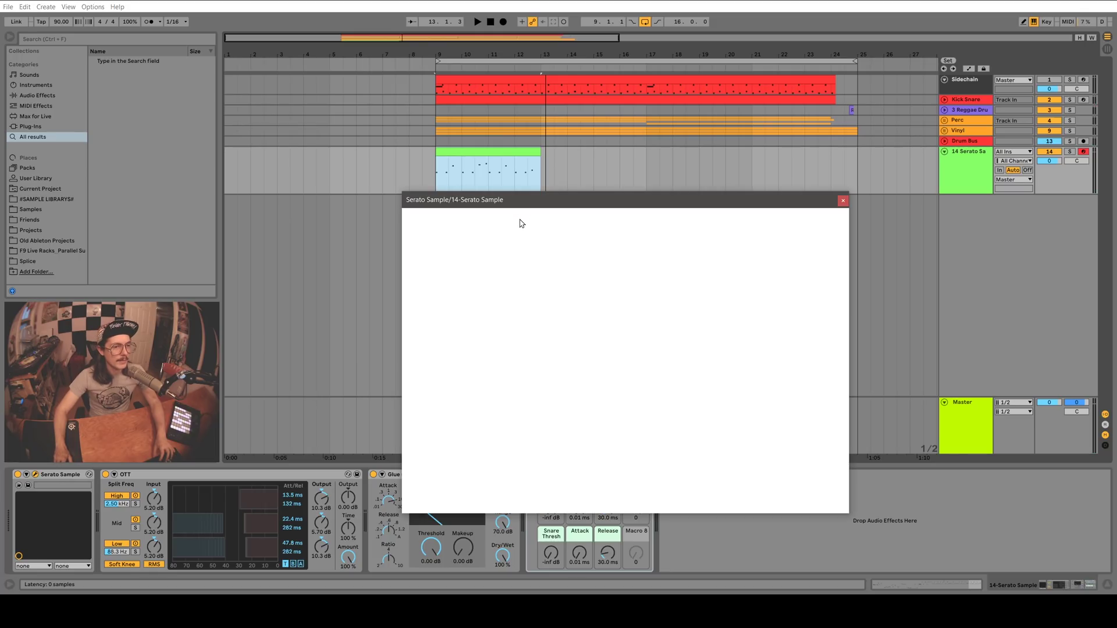
{"action": "left_click", "coordinate": [843, 201]}
- Apply Legato to all notes in the captured MIDI clip and shorten the opening F2 note to 0.0.2
{"action": "left_click", "coordinate": [495, 505]}
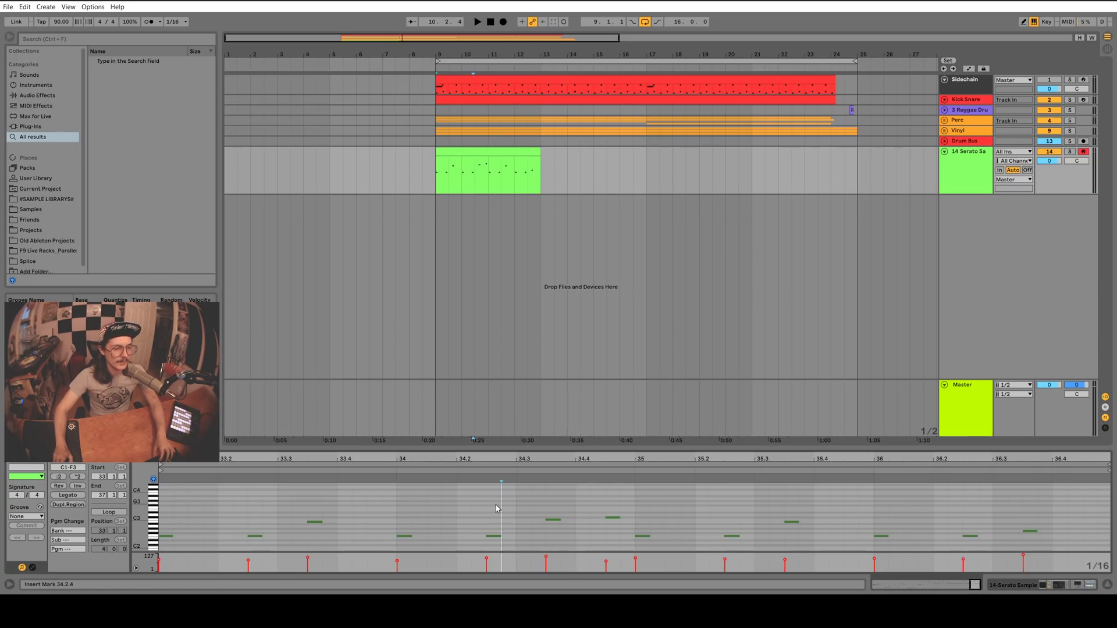
{"action": "key", "text": "ctrl+a"}
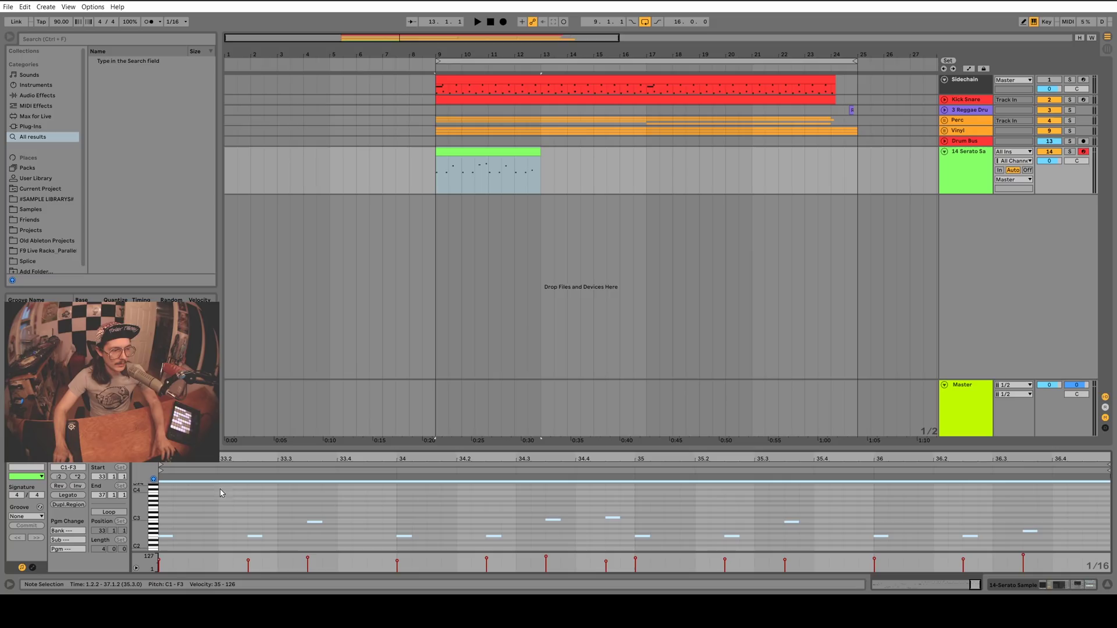
{"action": "left_click", "coordinate": [68, 496]}
{"action": "left_click", "coordinate": [309, 529]}
{"action": "left_click", "coordinate": [235, 536]}
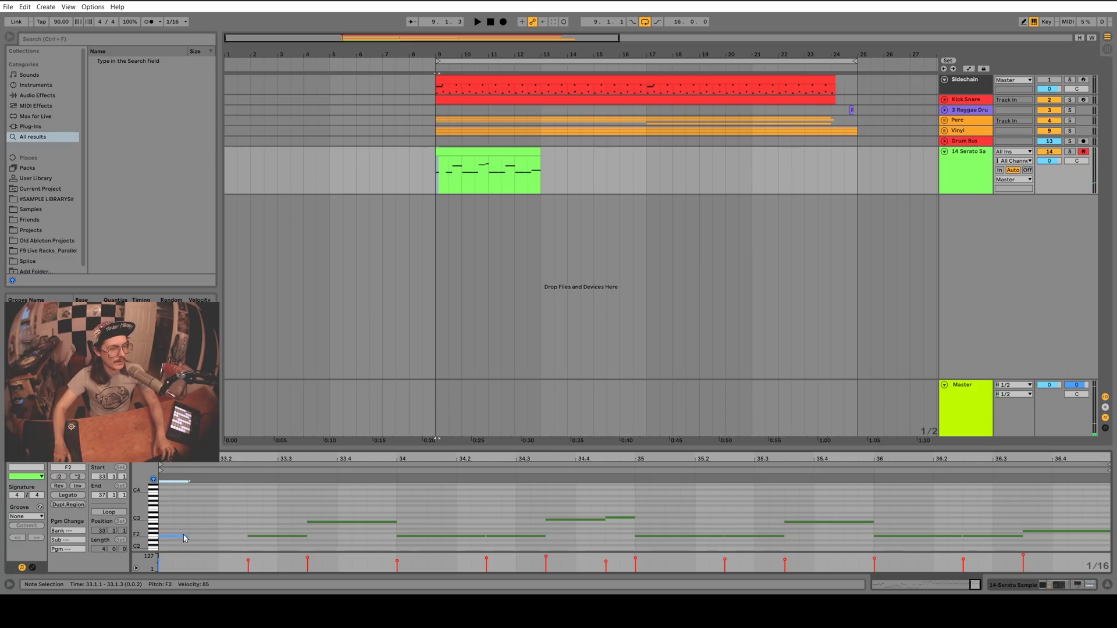
{"action": "left_click_drag", "start_coordinate": [147, 521], "coordinate": [160, 521]}
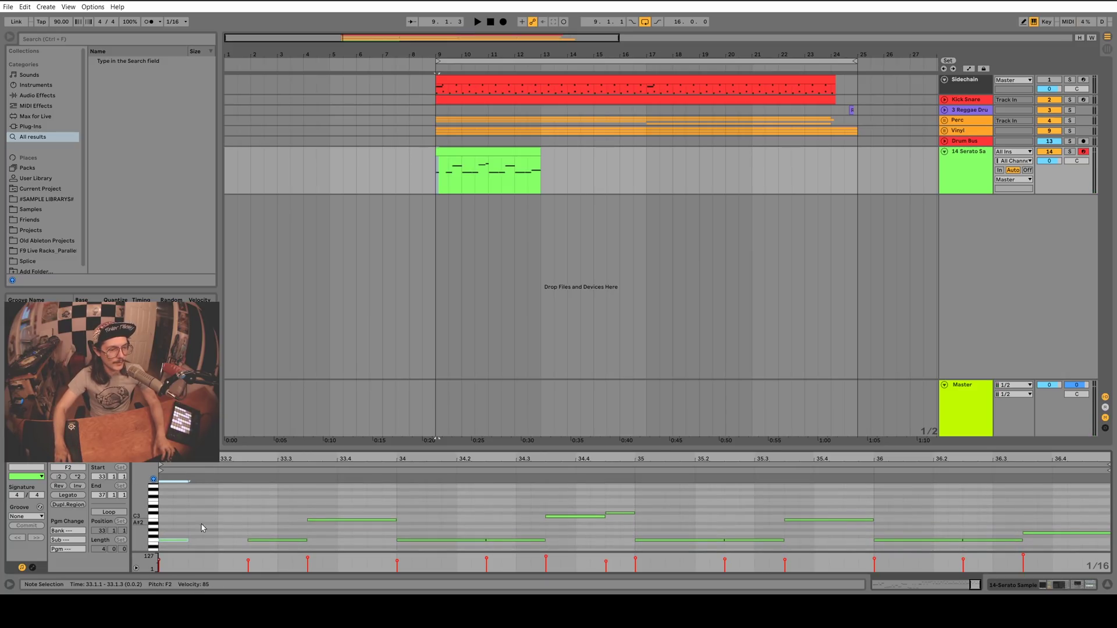
- Assign Slynk's Funky Groove to the clip, repeat the opening short F2 pattern at 35.1.1, and play the result
{"action": "left_click", "coordinate": [26, 516]}
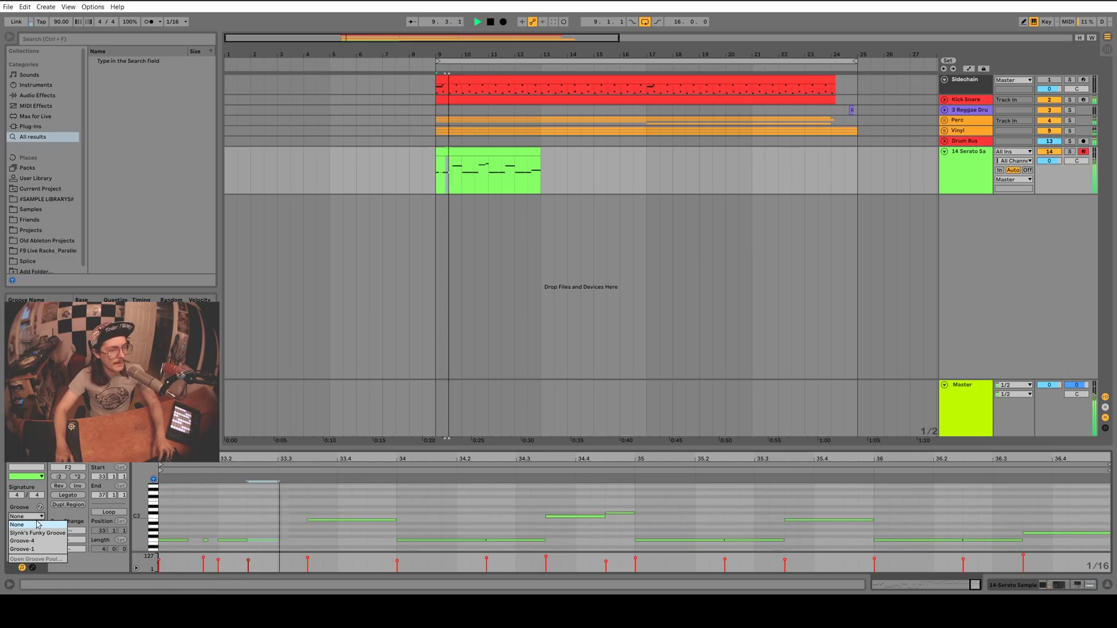
{"action": "left_click", "coordinate": [35, 533]}
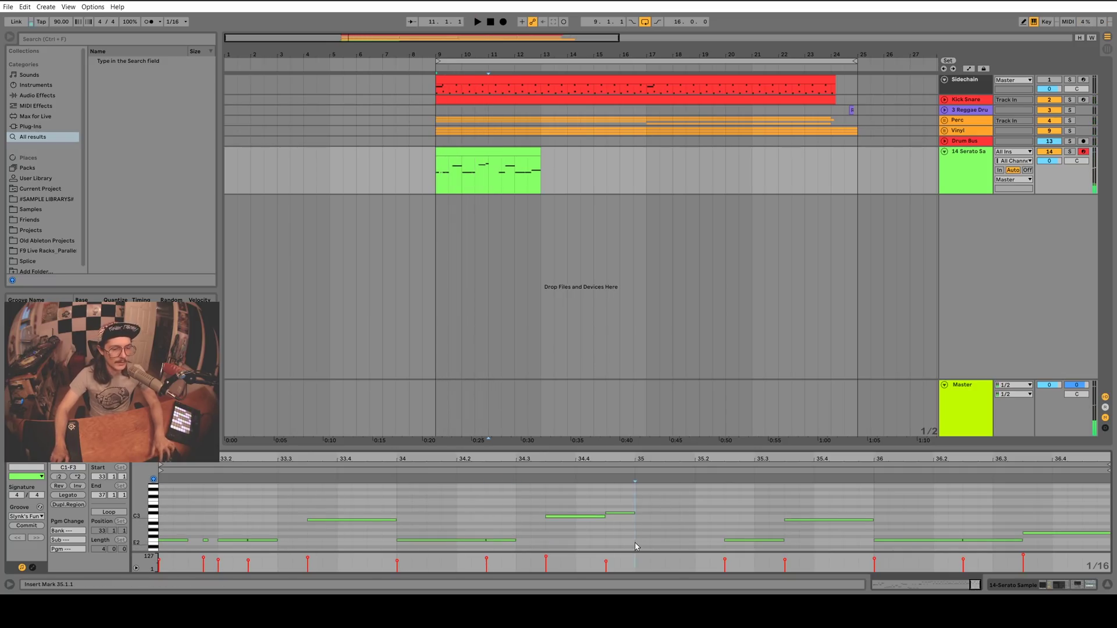
{"action": "key", "text": "space"}
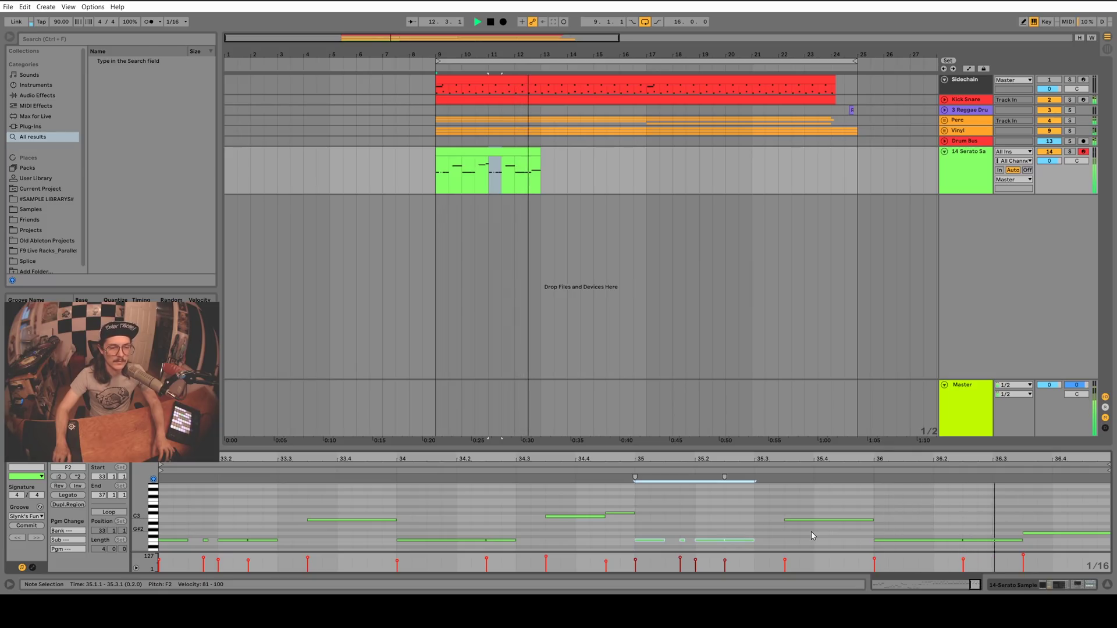
{"action": "left_click", "coordinate": [1053, 545]}
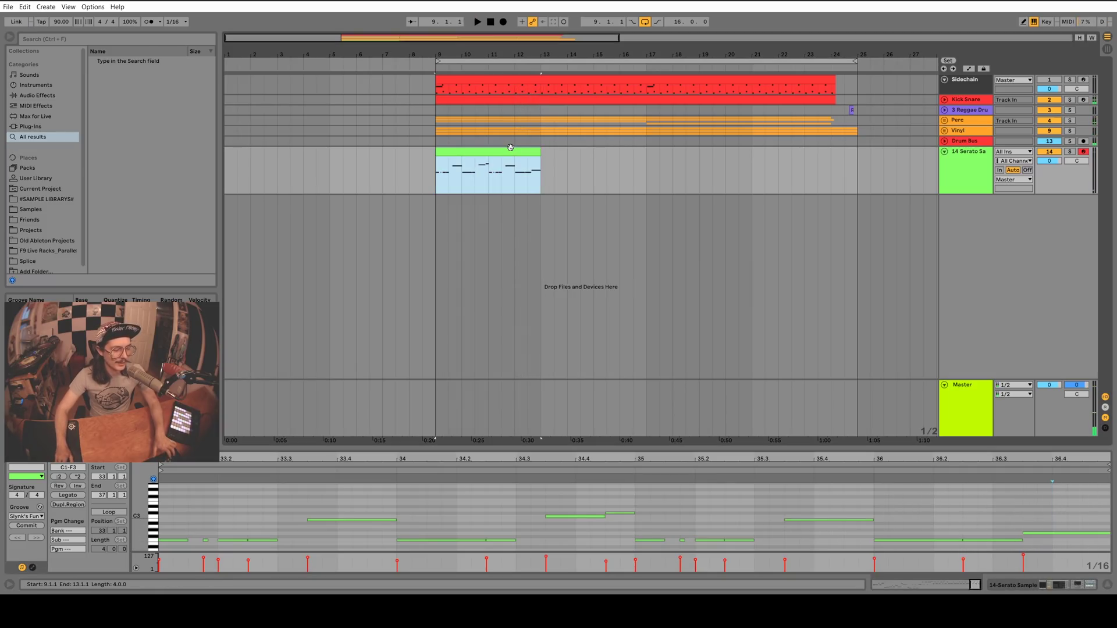
- Duplicate the four-bar Serato Sample clip so the copy starts at bar 13
{"action": "key", "text": "ctrl+d"}
{"action": "left_click", "coordinate": [816, 175]}
{"action": "left_click", "coordinate": [505, 153]}
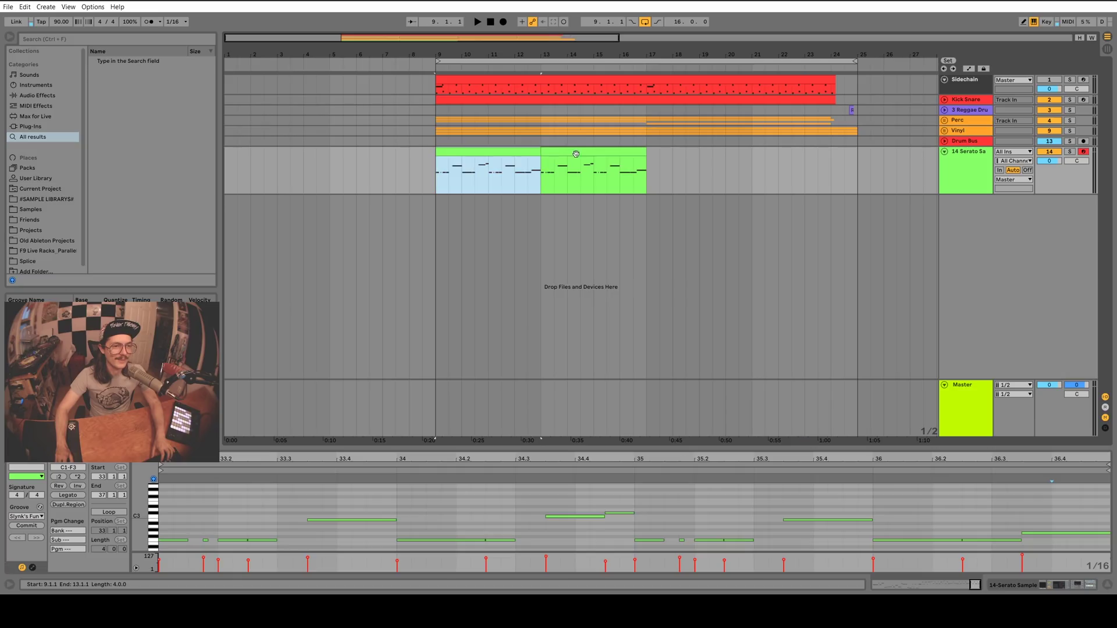
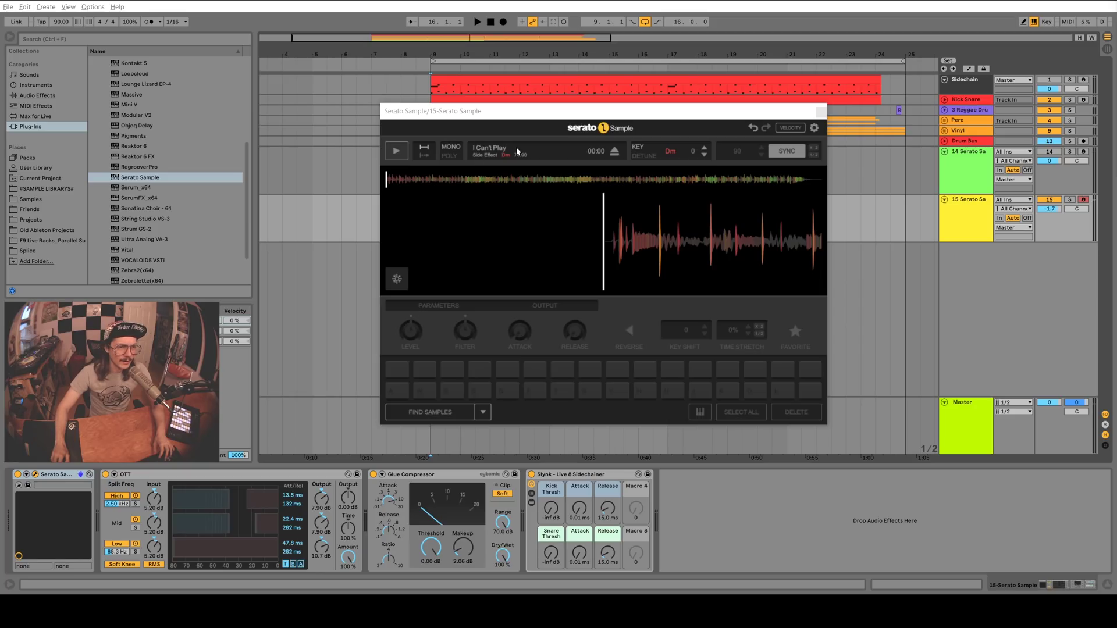
- Find samples in I Can't Play to fill the second Serato Sample's pads, and play the song while raising its key to +3
{"action": "left_click", "coordinate": [429, 413]}
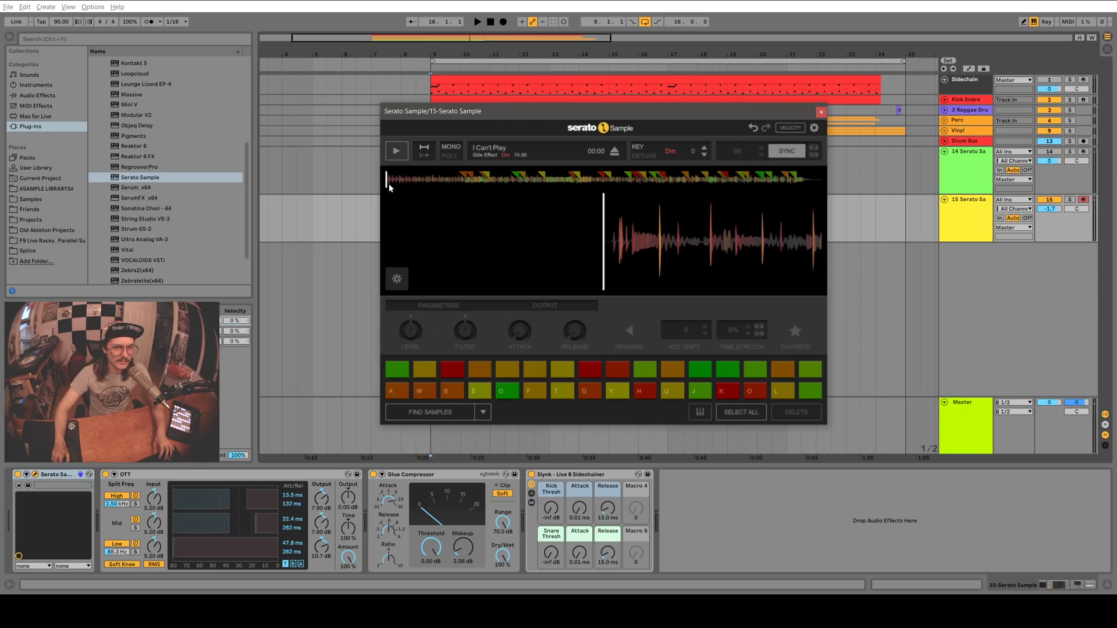
{"action": "left_click", "coordinate": [398, 153]}
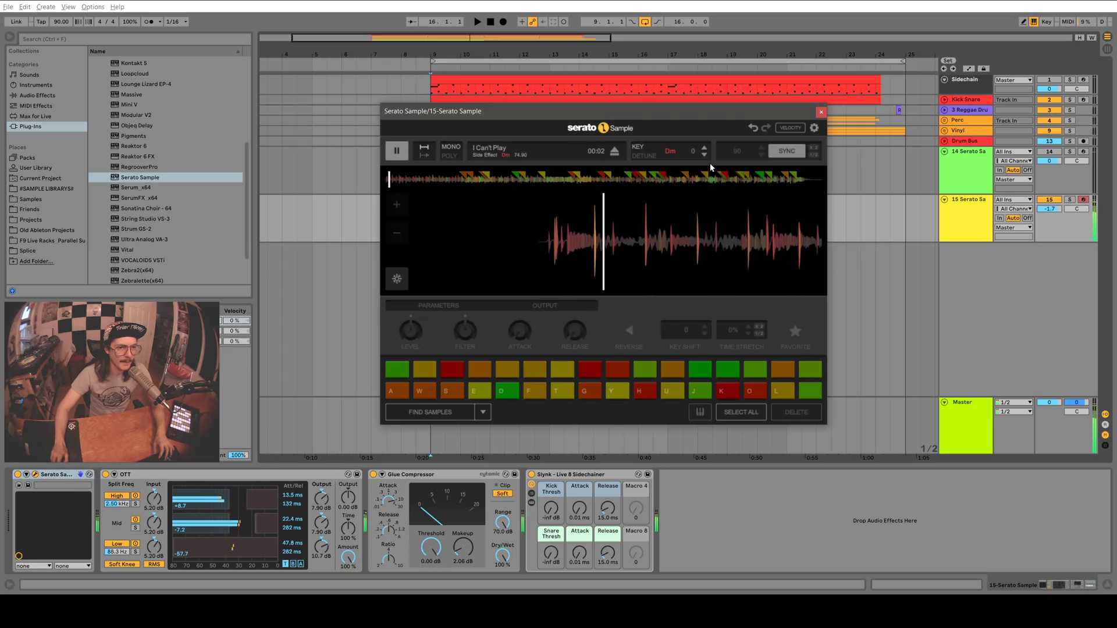
{"action": "left_click", "coordinate": [704, 149]}
{"action": "left_click", "coordinate": [704, 148]}
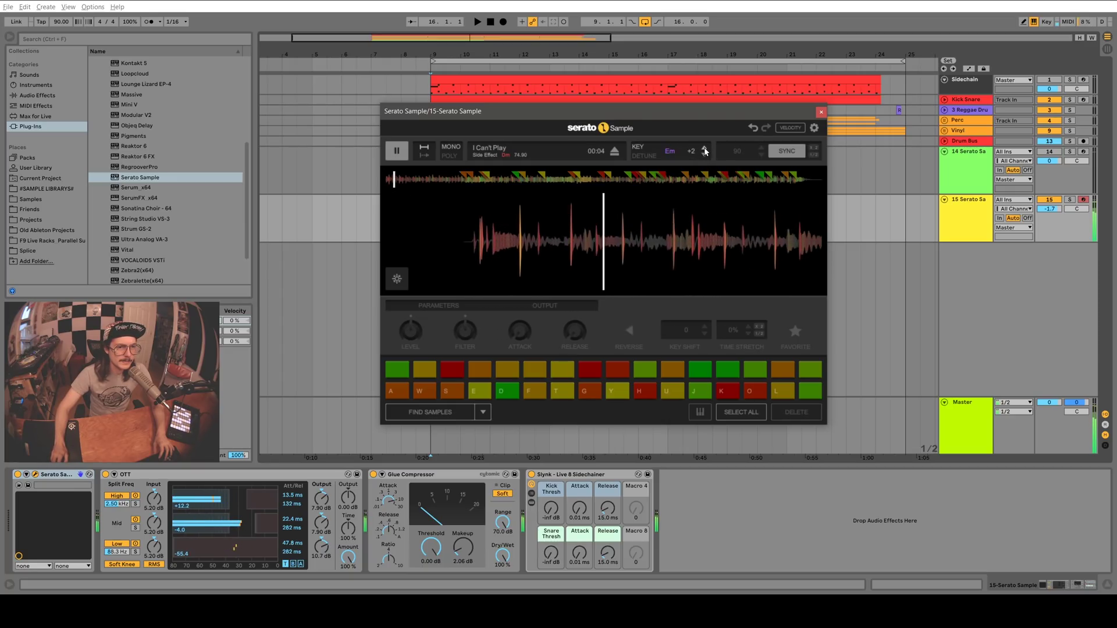
{"action": "left_click", "coordinate": [704, 148]}
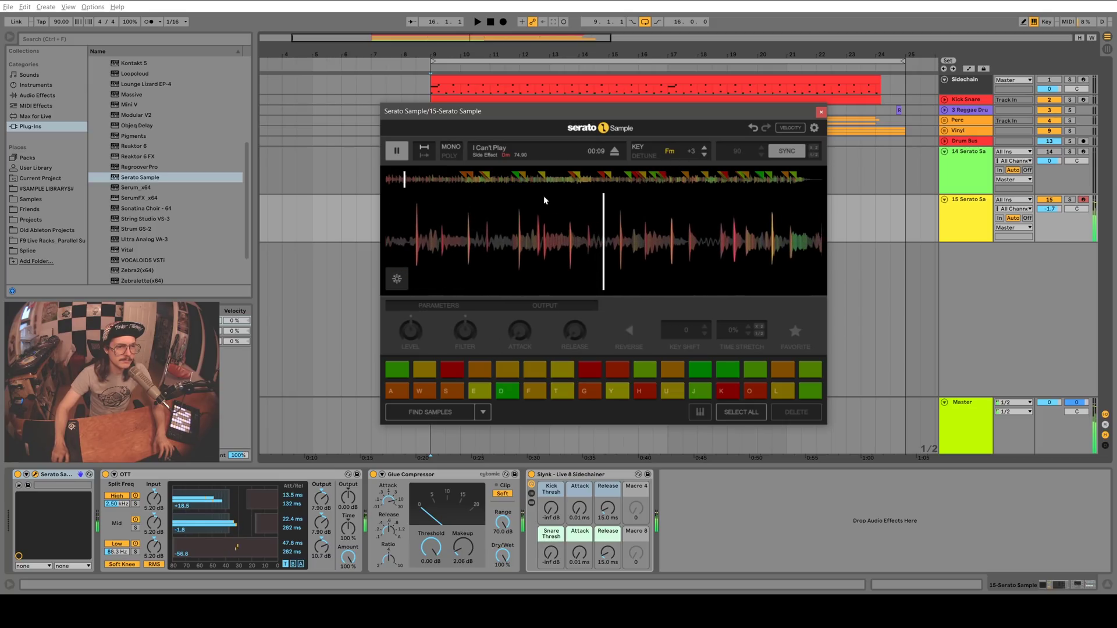
- Play the arrangement from bar 9, try the pad 1 and pad 3 chops, and switch the pads to continuous playback
{"action": "left_click_drag", "start_coordinate": [628, 117], "coordinate": [733, 141]}
{"action": "left_click", "coordinate": [432, 223]}
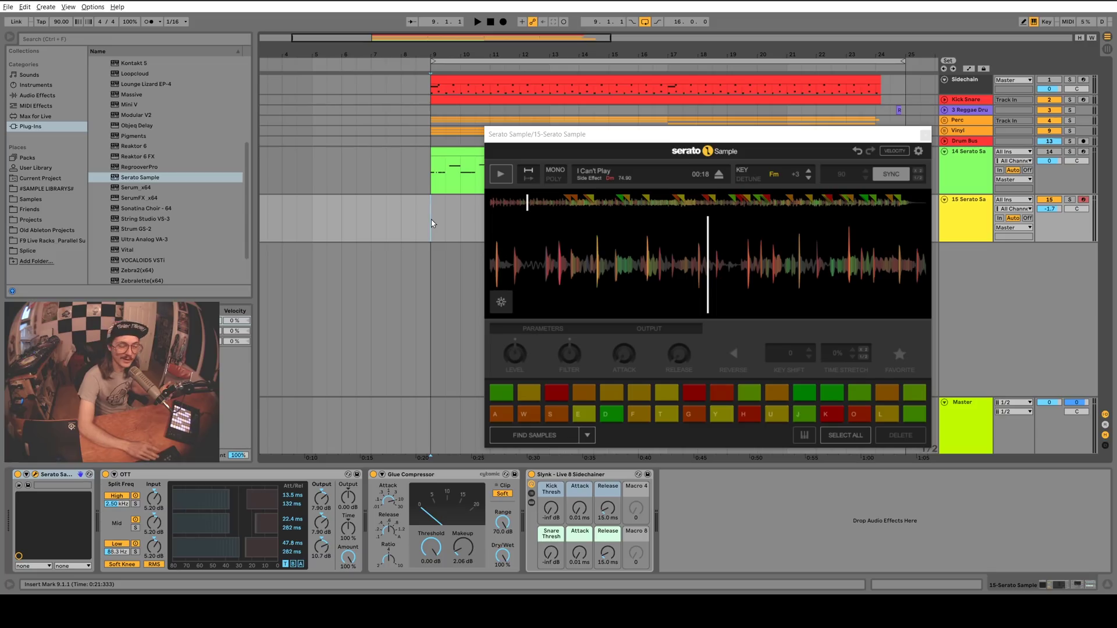
{"action": "key", "text": "a"}
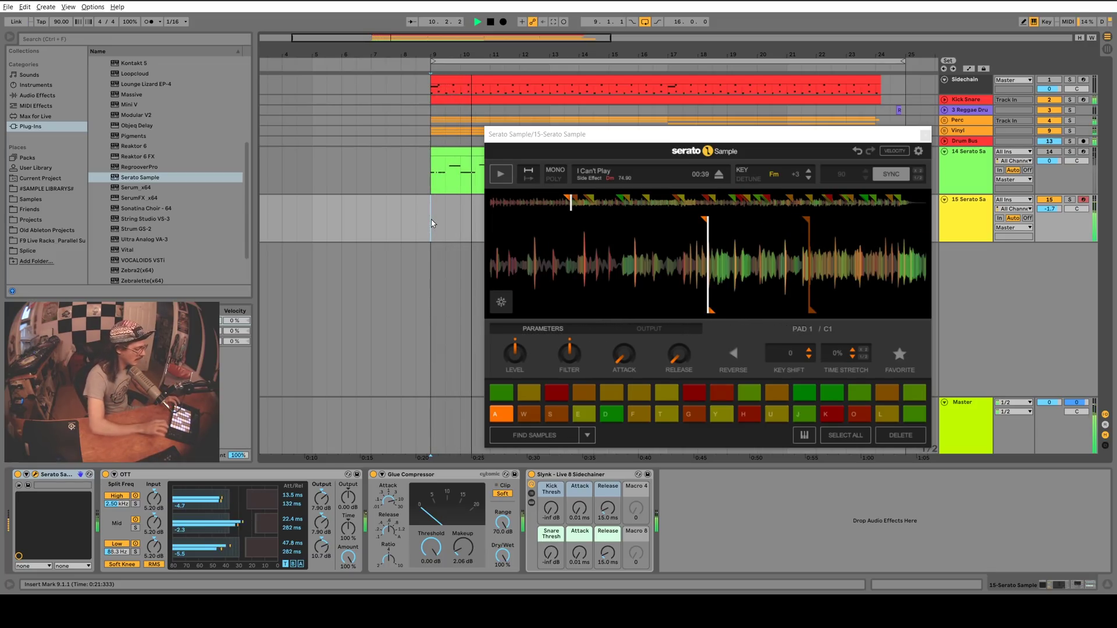
{"action": "key", "text": "s"}
{"action": "left_click", "coordinate": [522, 184]}
{"action": "key", "text": "a"}
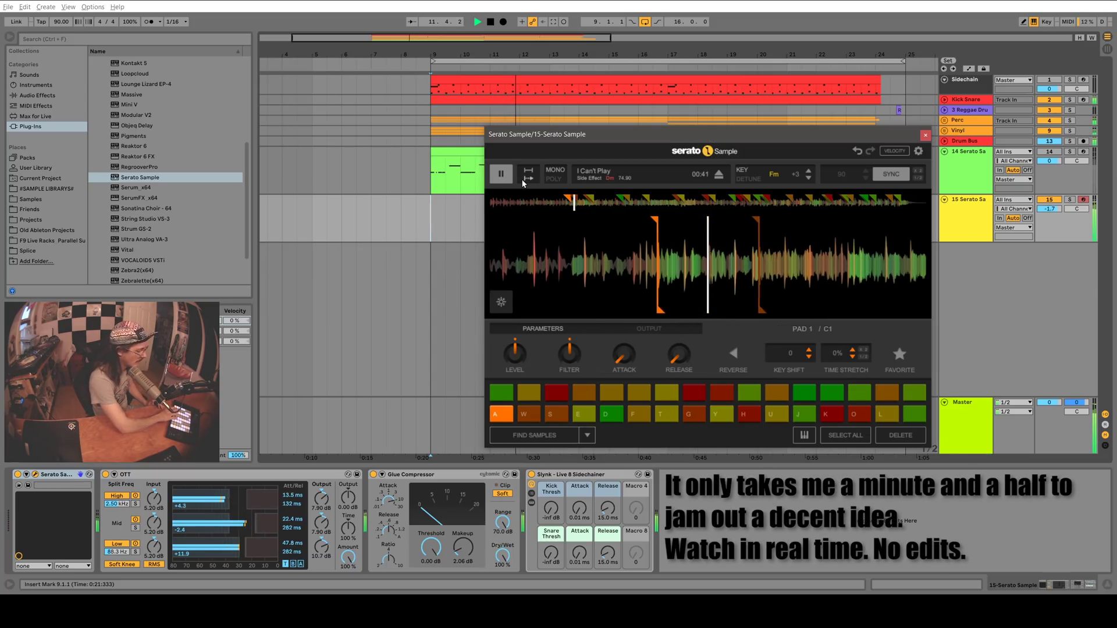
- Jam over the looping drums with the pad 3 and pad 15 chops, mixing in the pad 13 chop
{"action": "key", "text": "s"}
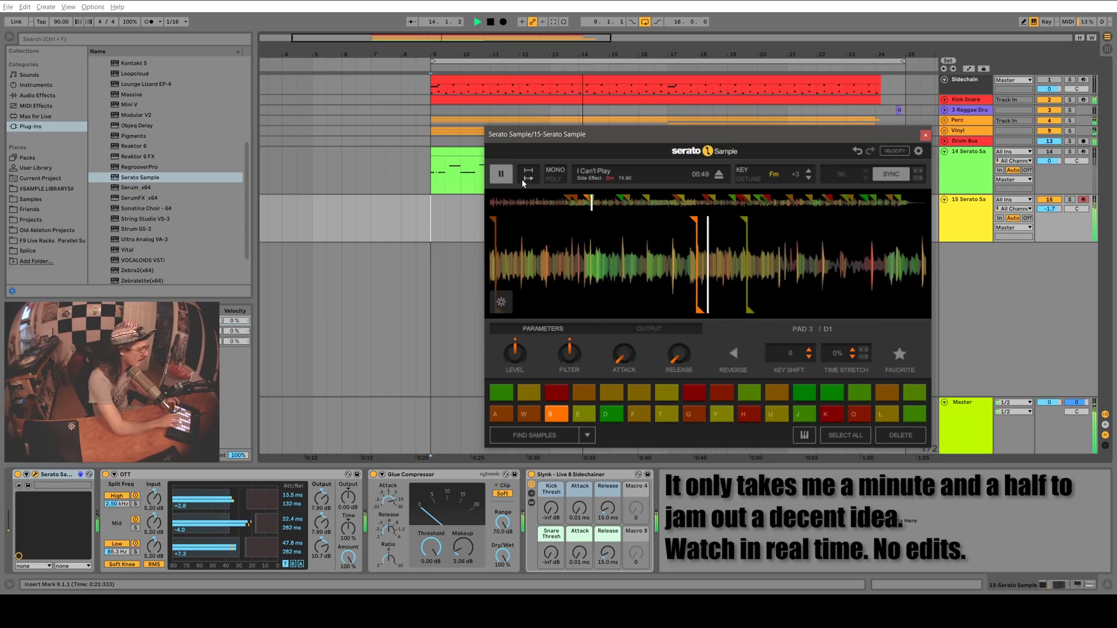
{"action": "key", "text": "l"}
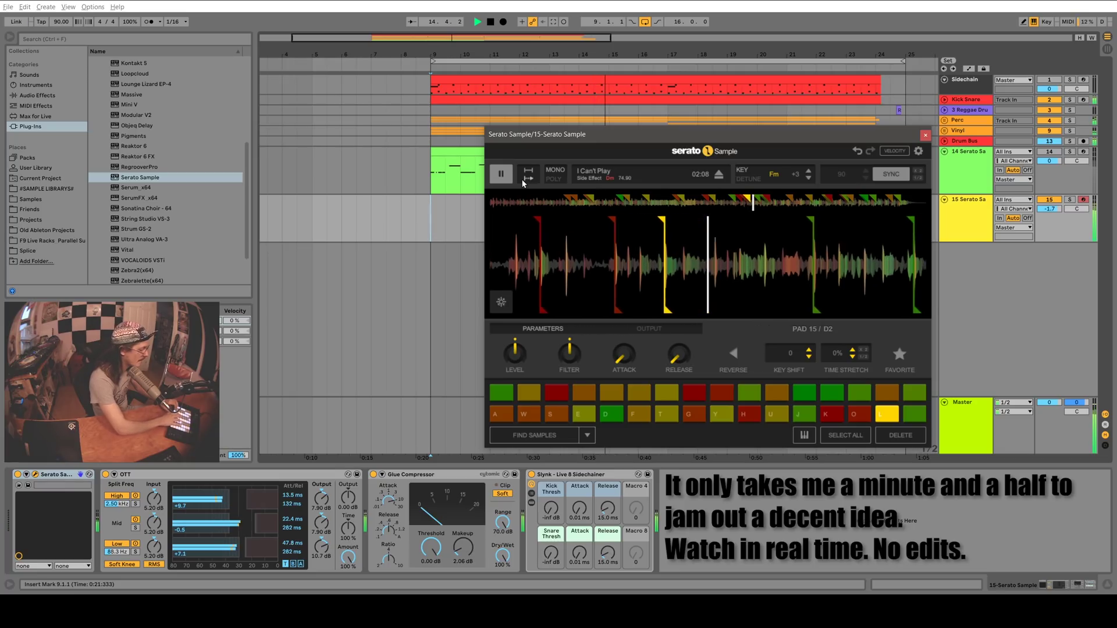
{"action": "key", "text": "s"}
{"action": "key", "text": "l"}
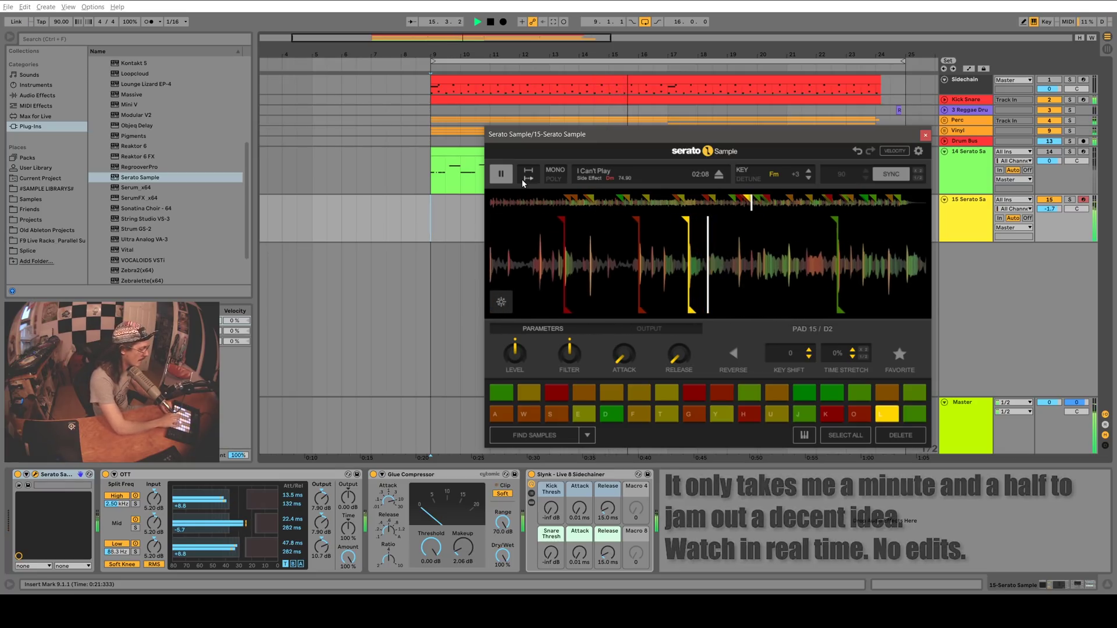
{"action": "key", "text": "s"}
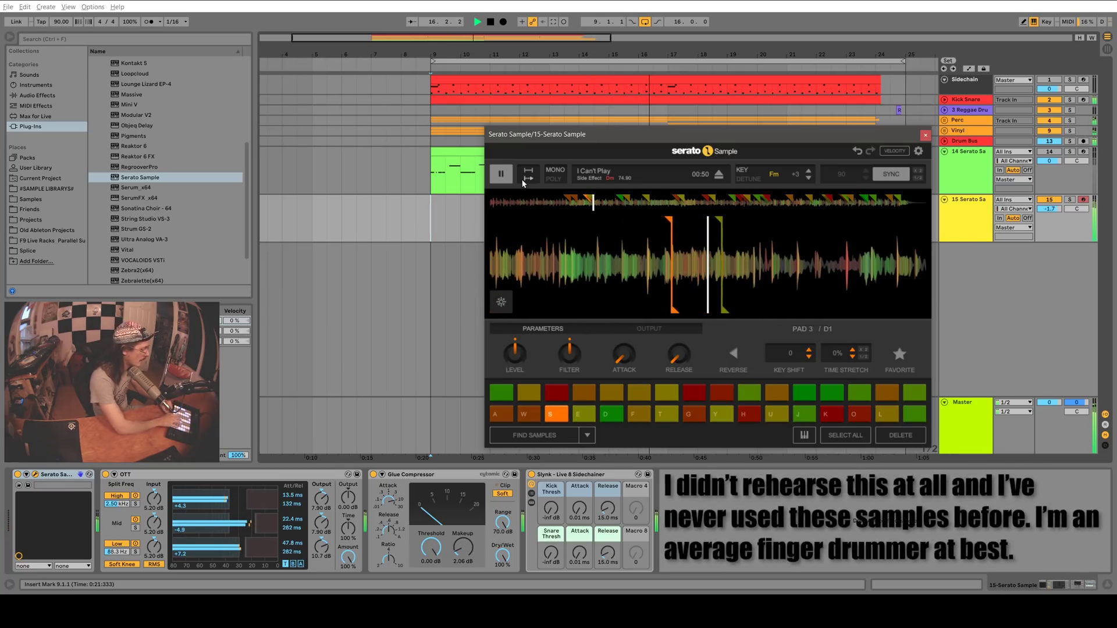
{"action": "key", "text": "l"}
{"action": "key", "text": "k"}
{"action": "key", "text": "s"}
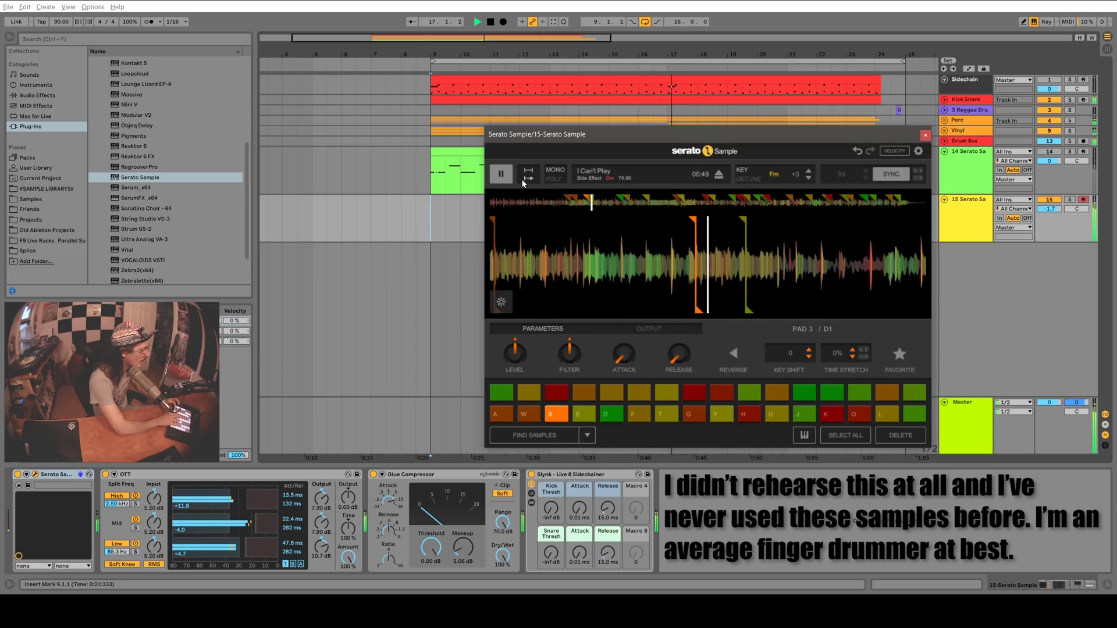
- Alternate the pad 3 and pad 13 chops over the drums, trying the pad 4 and pad 5 chops as variations
{"action": "key", "text": "k"}
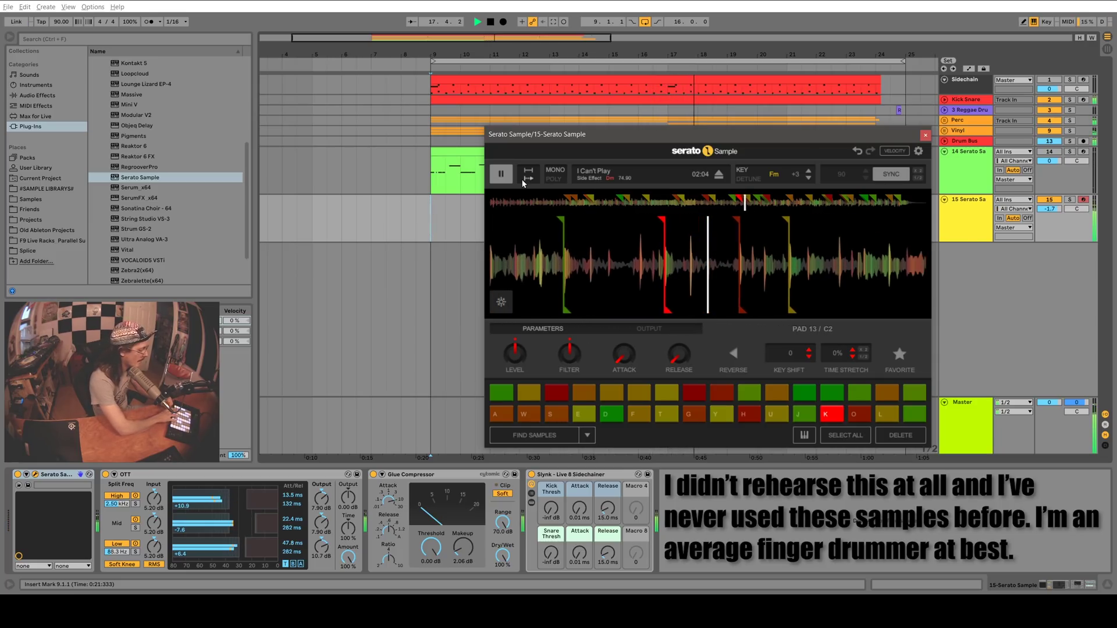
{"action": "key", "text": "s"}
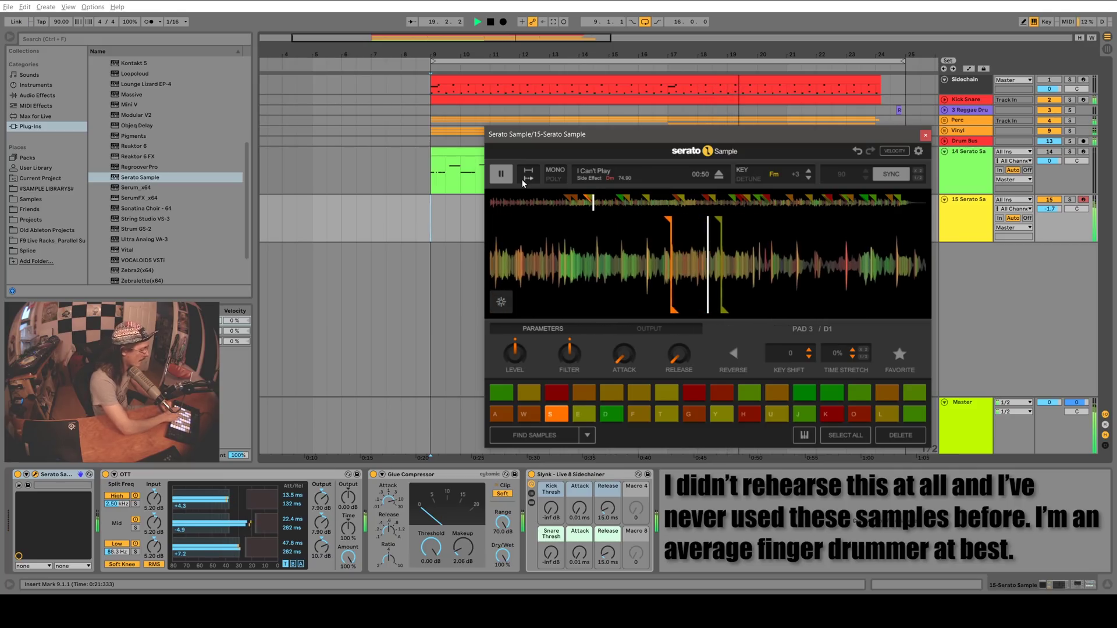
{"action": "key", "text": "k"}
{"action": "key", "text": "s"}
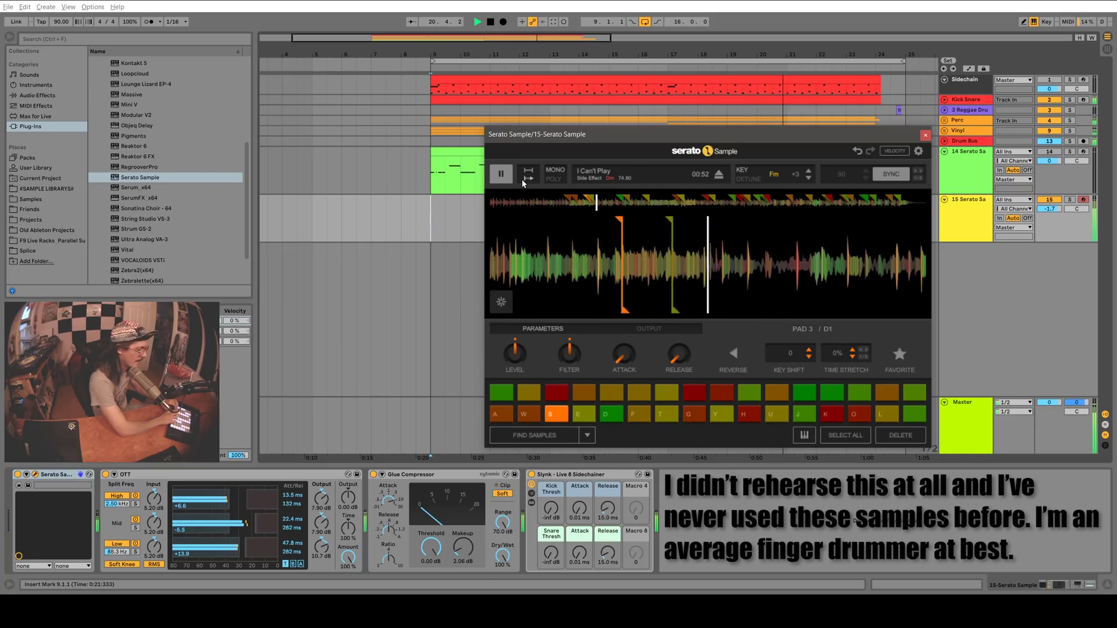
{"action": "key", "text": "e"}
{"action": "key", "text": "k"}
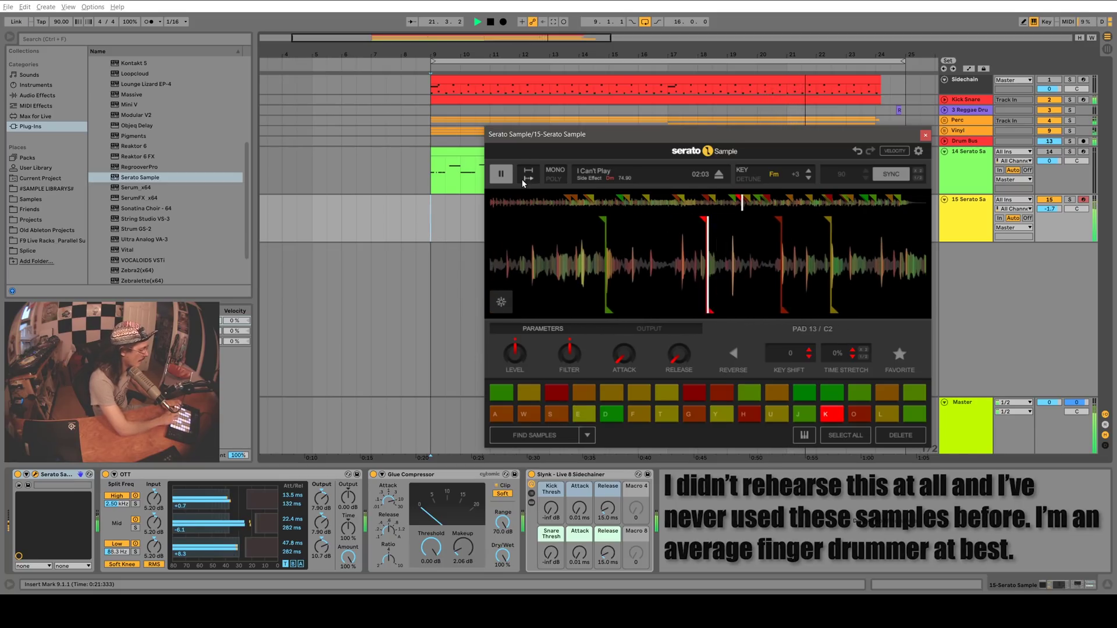
{"action": "key", "text": "s"}
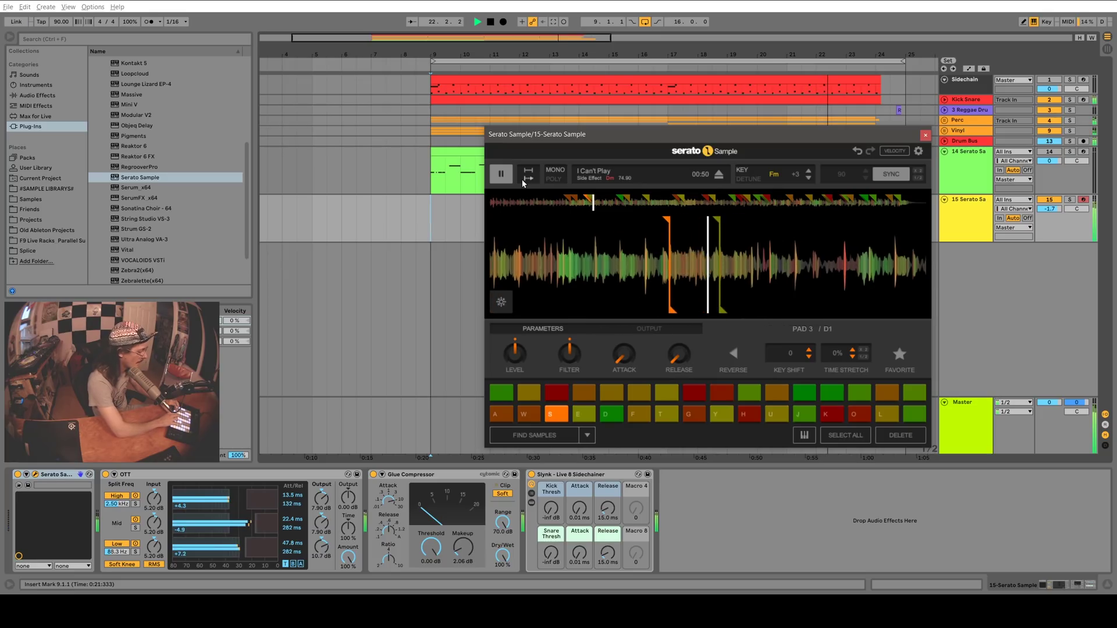
{"action": "key", "text": "e"}
{"action": "key", "text": "s"}
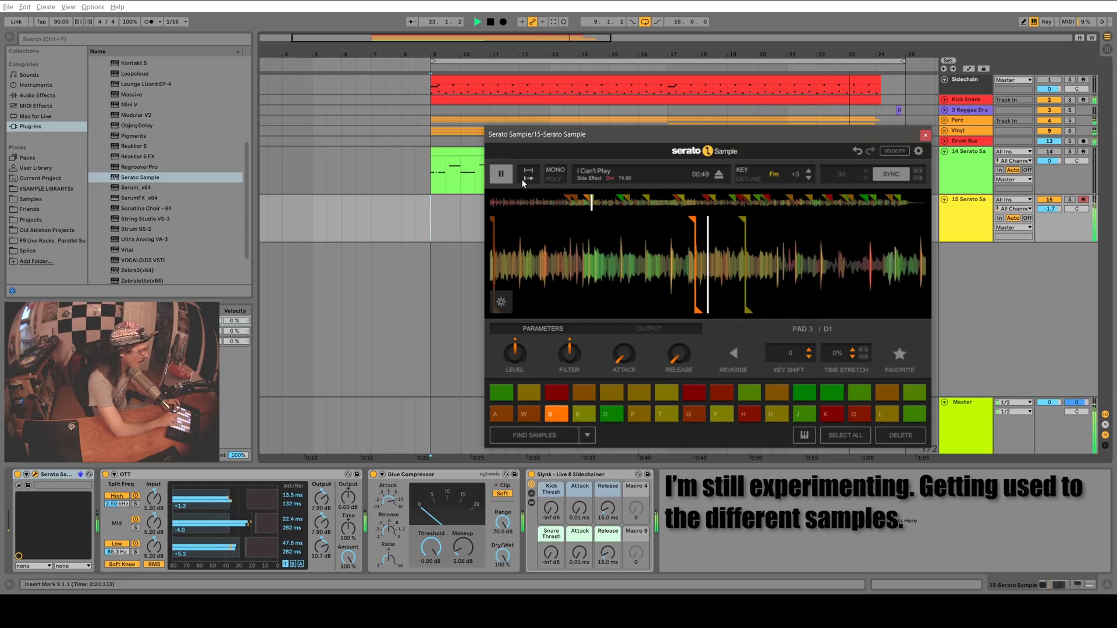
{"action": "key", "text": "d"}
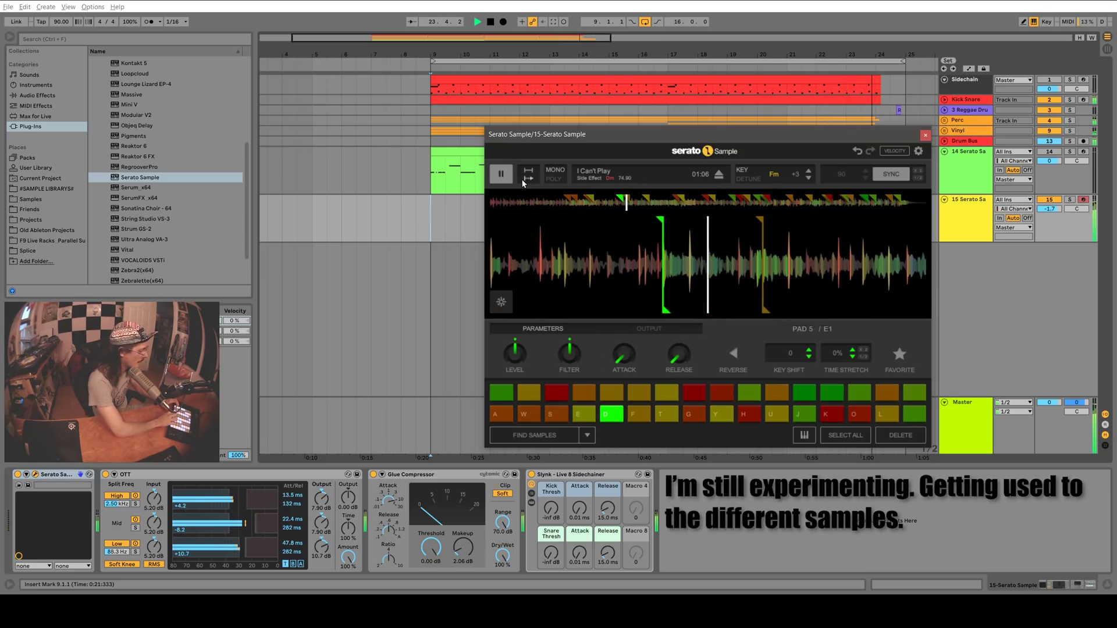
{"action": "key", "text": "s"}
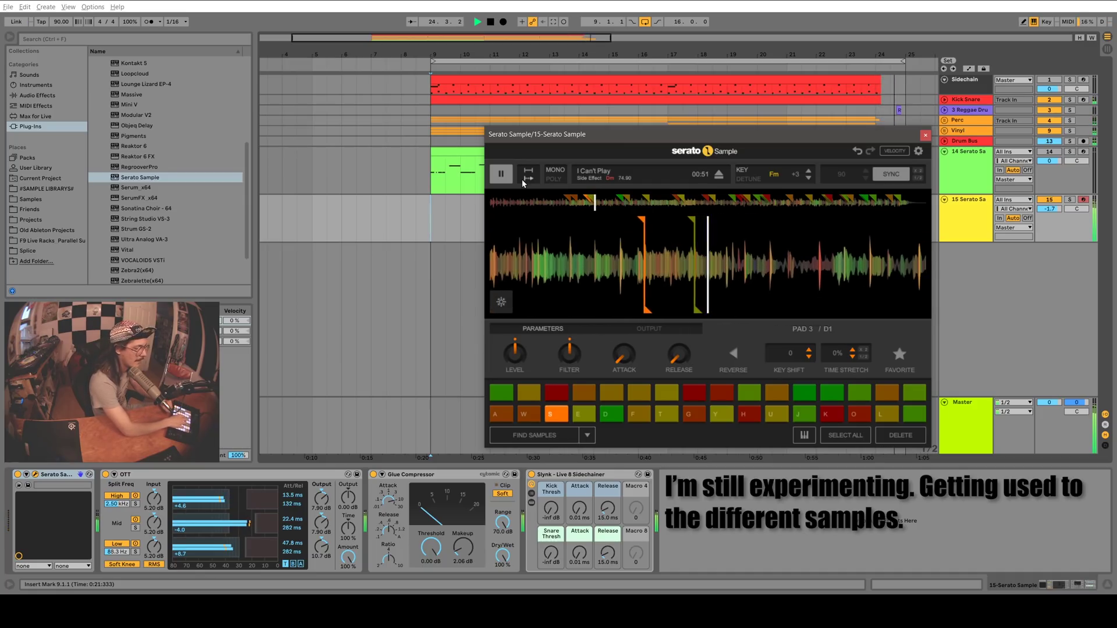
{"action": "key", "text": "s"}
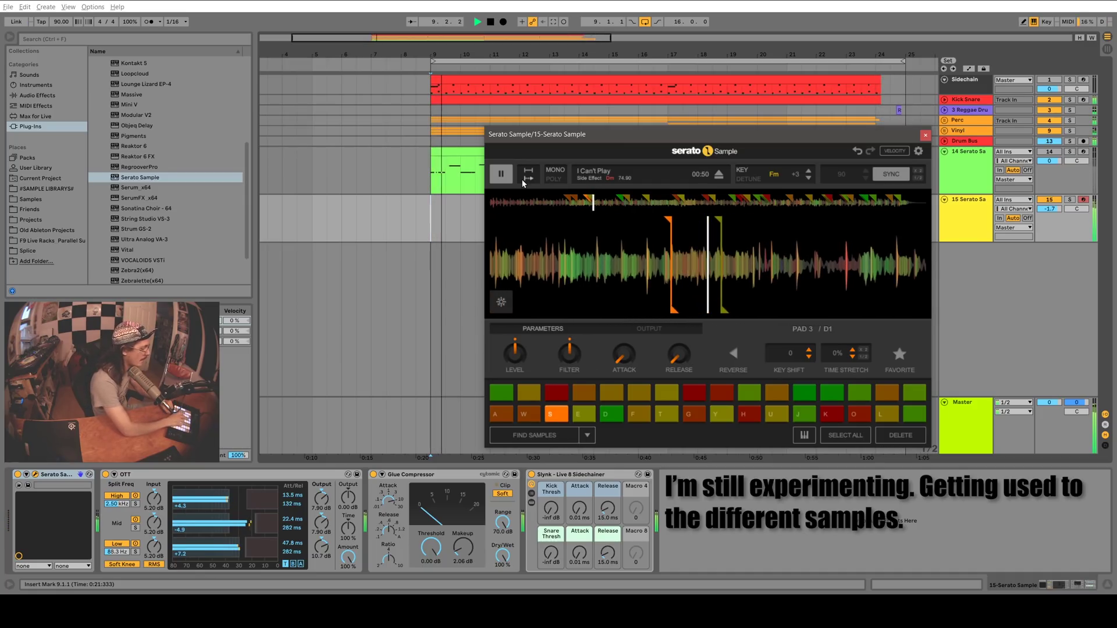
{"action": "key", "text": "k"}
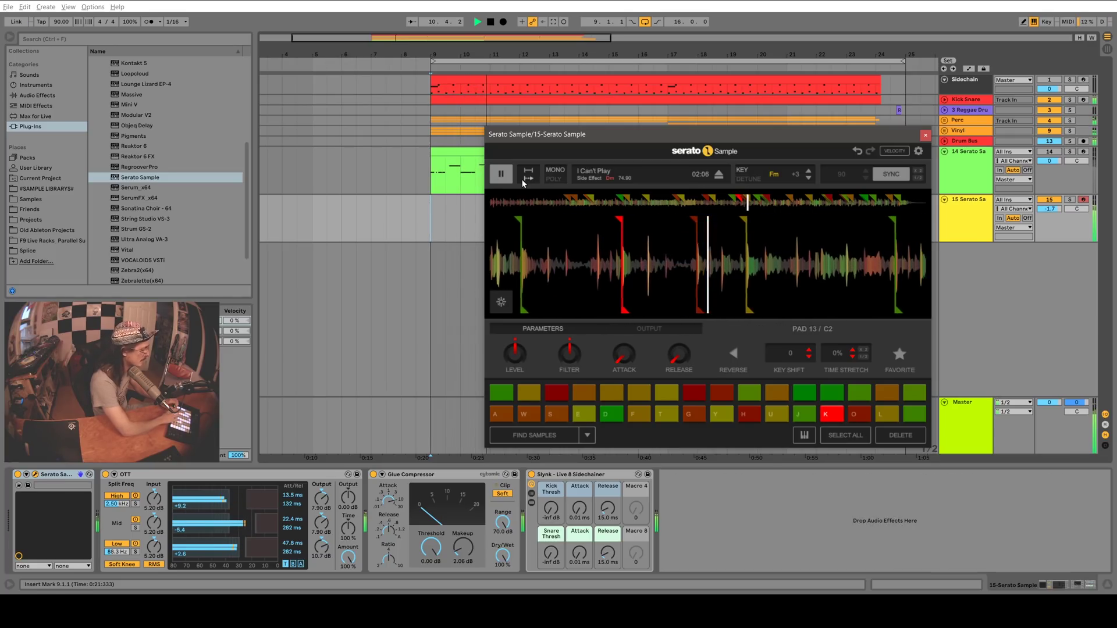
{"action": "key", "text": "s"}
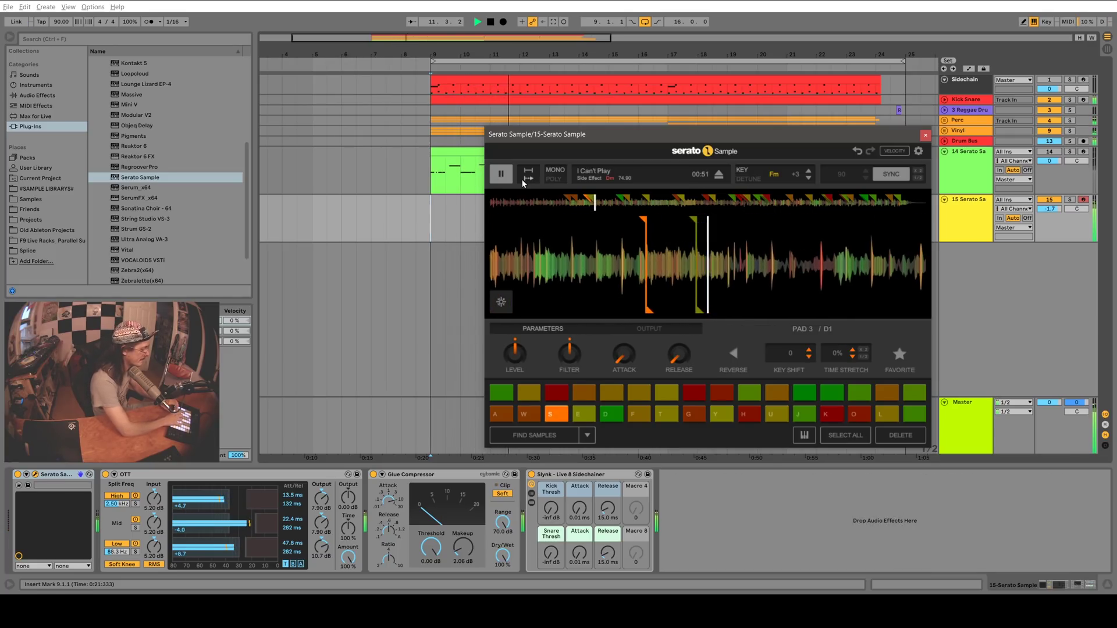
{"action": "key", "text": "k"}
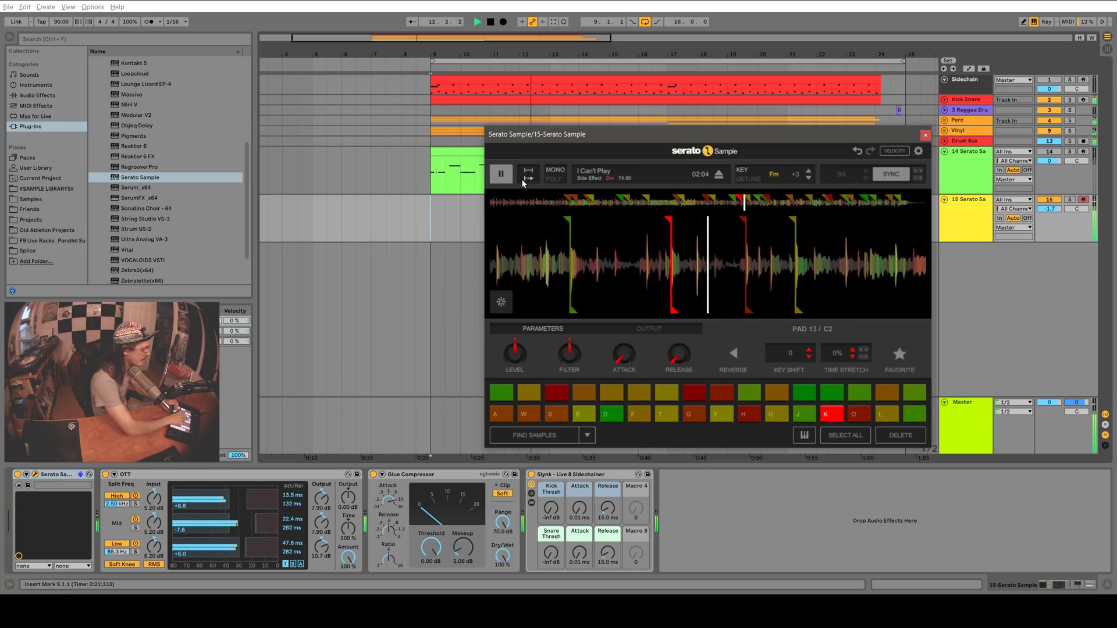
- Perform a repeating phrase of the pad 3, pad 13 and pad 11 chops over the drums, with one pad 1 pickup
{"action": "key", "text": "s"}
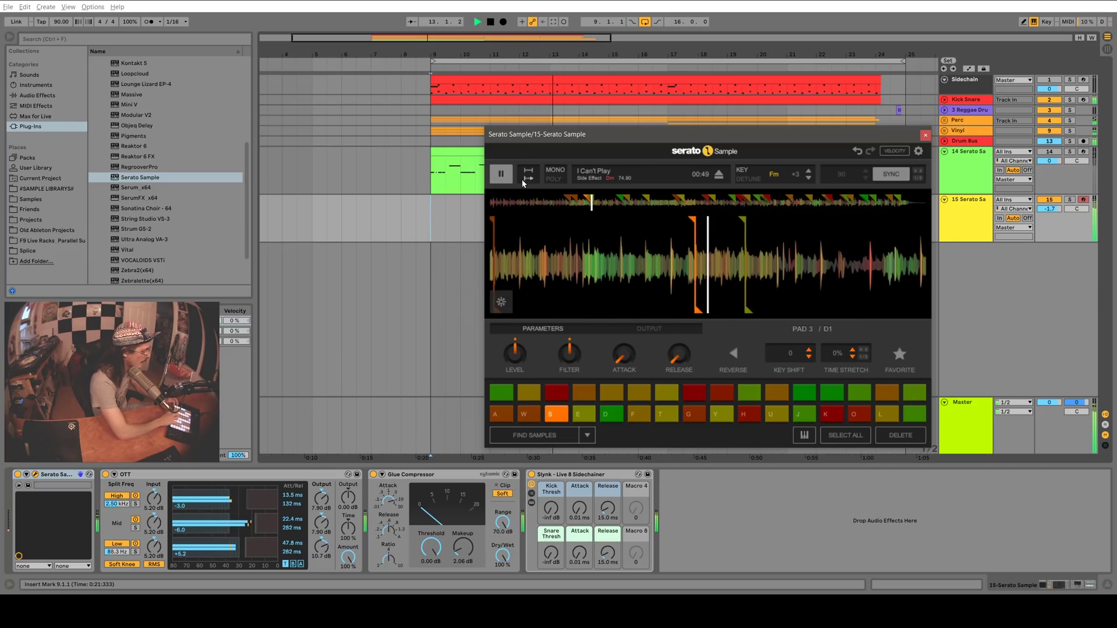
{"action": "key", "text": "k"}
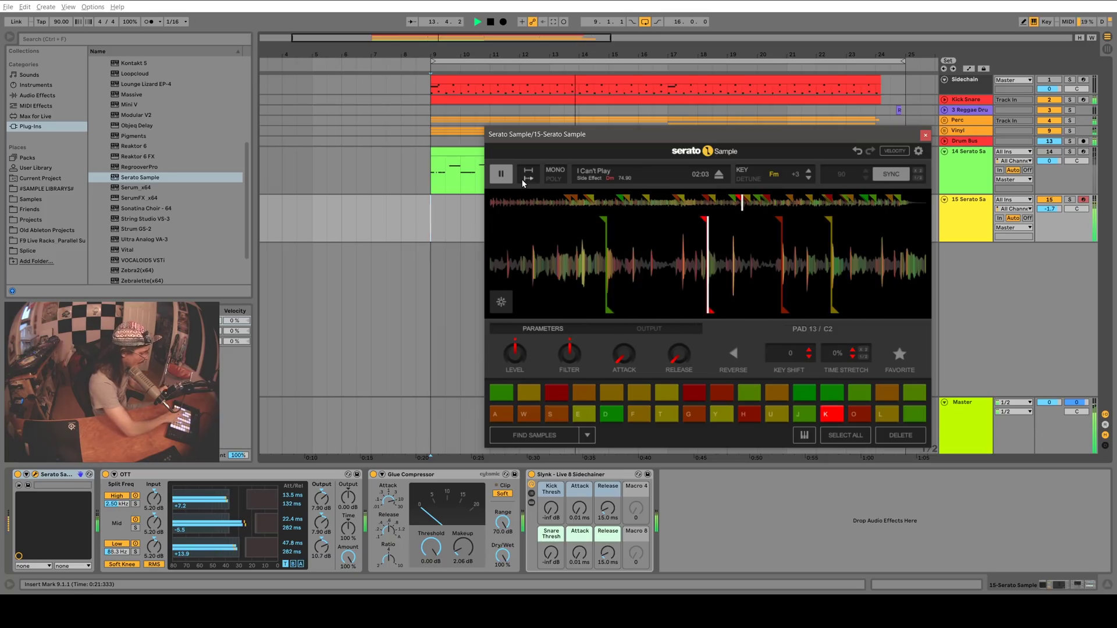
{"action": "key", "text": "u"}
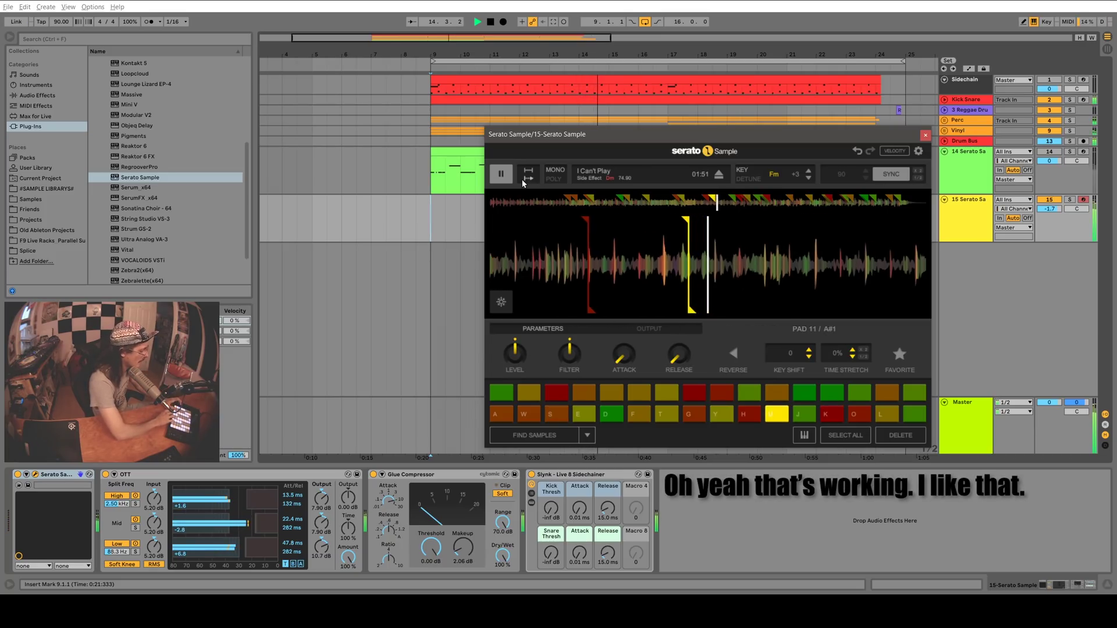
{"action": "key", "text": "s"}
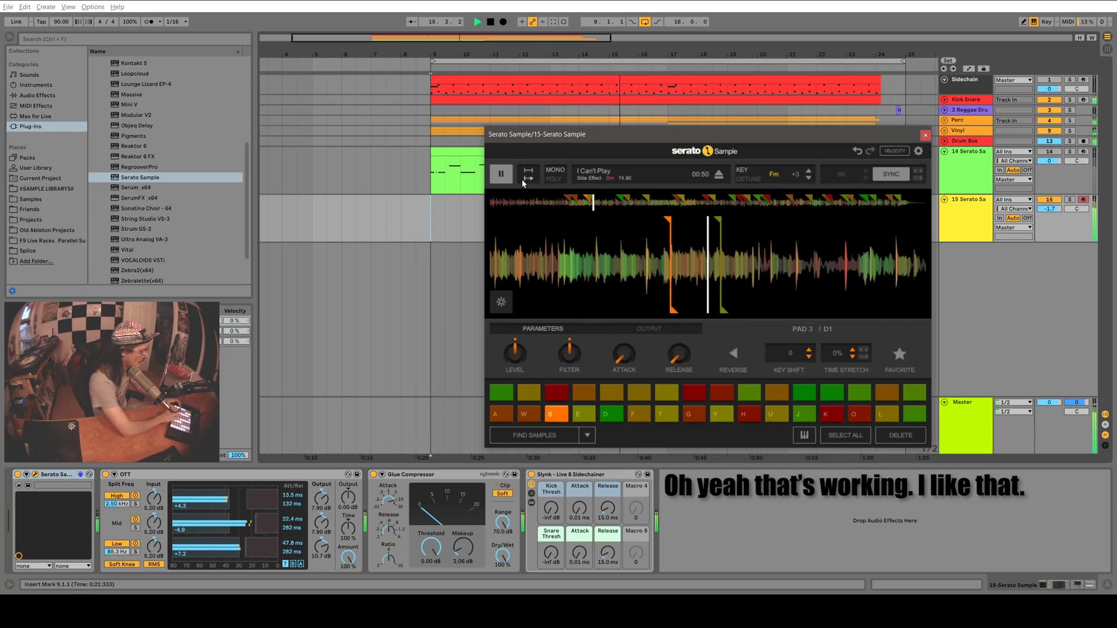
{"action": "key", "text": "k"}
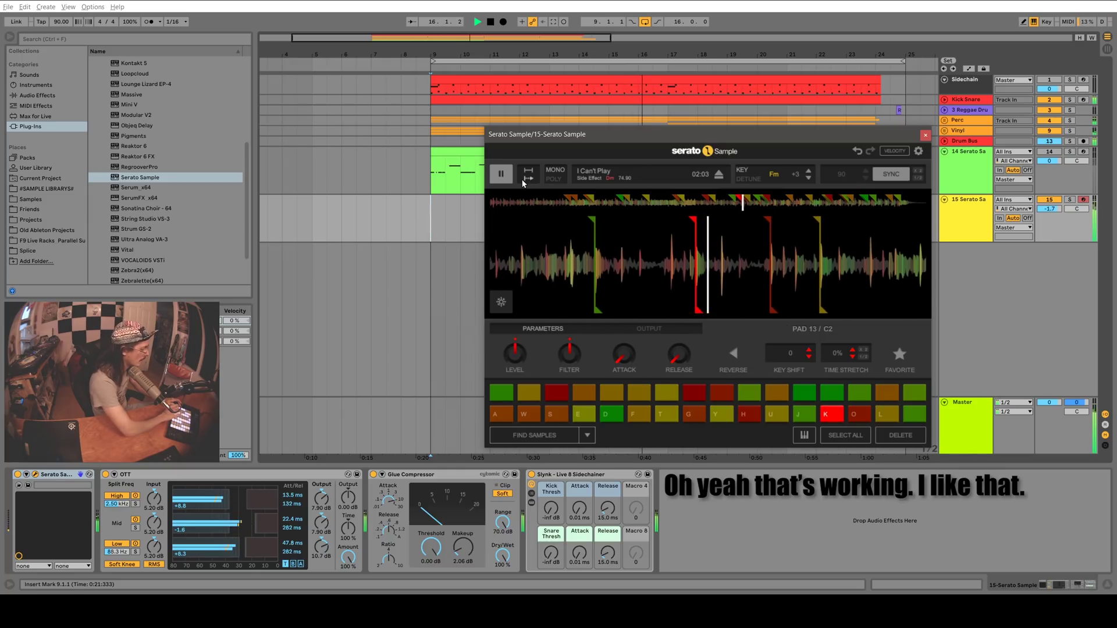
{"action": "key", "text": "u"}
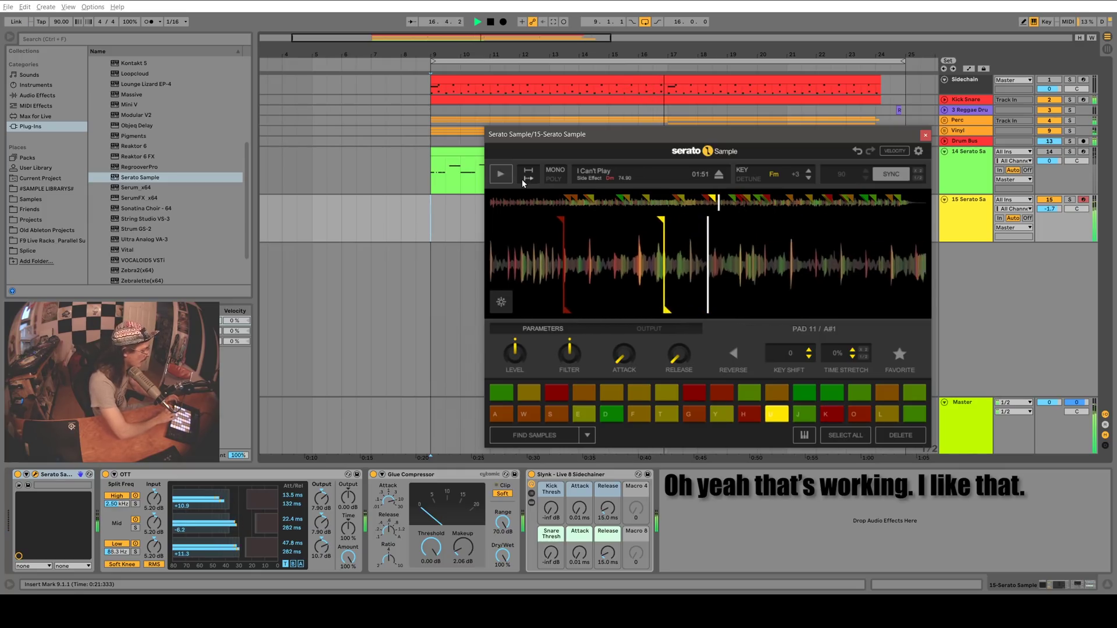
{"action": "key", "text": "a"}
{"action": "key", "text": "s"}
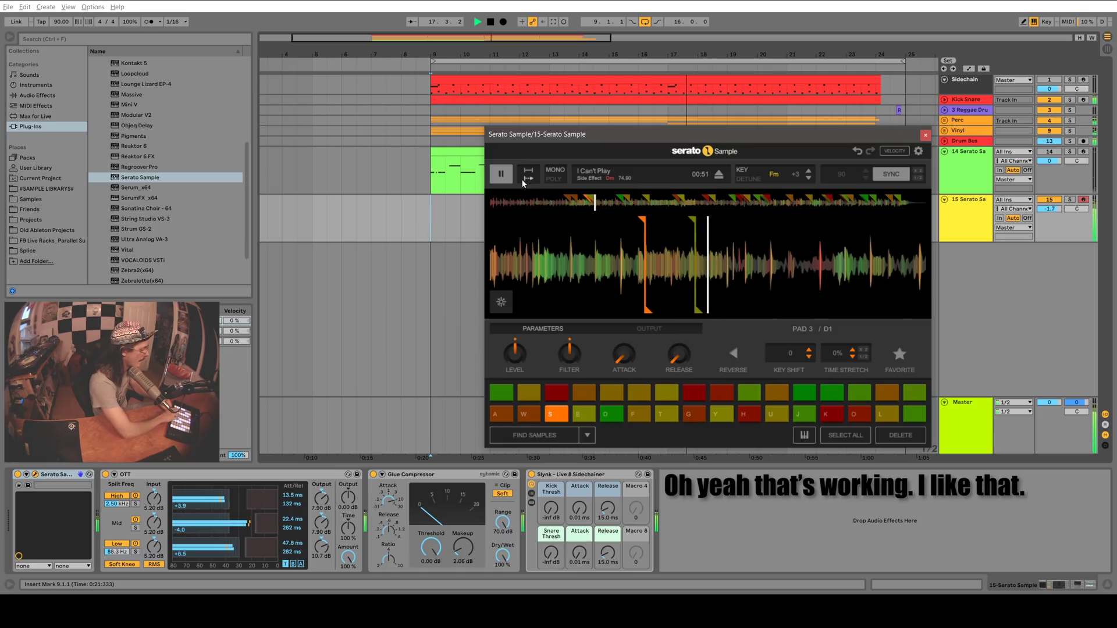
{"action": "key", "text": "k"}
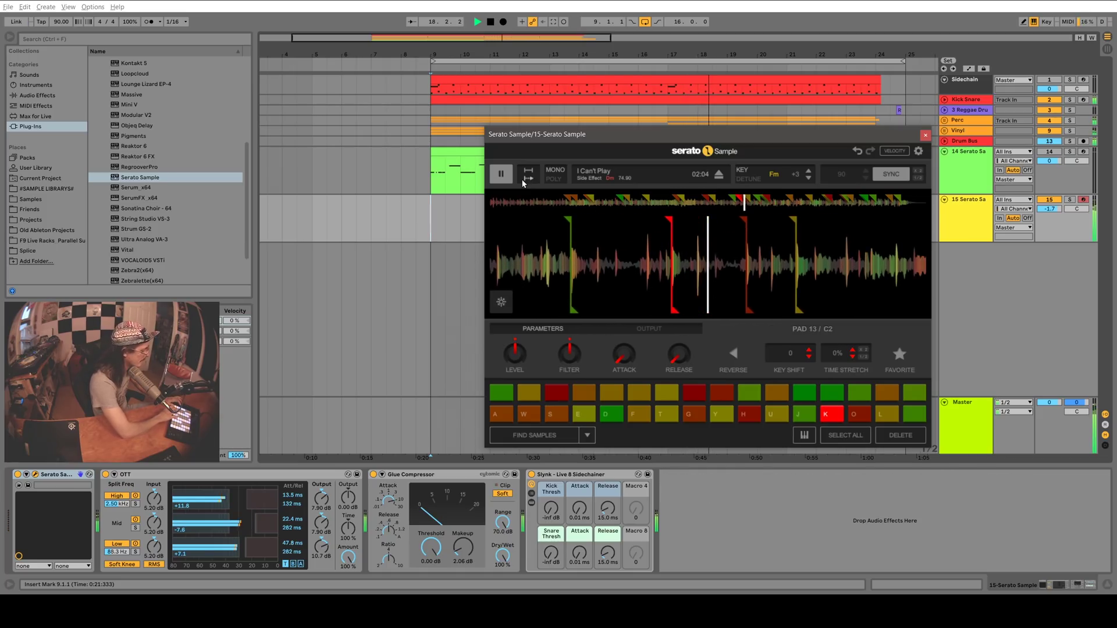
{"action": "key", "text": "u"}
{"action": "key", "text": "s"}
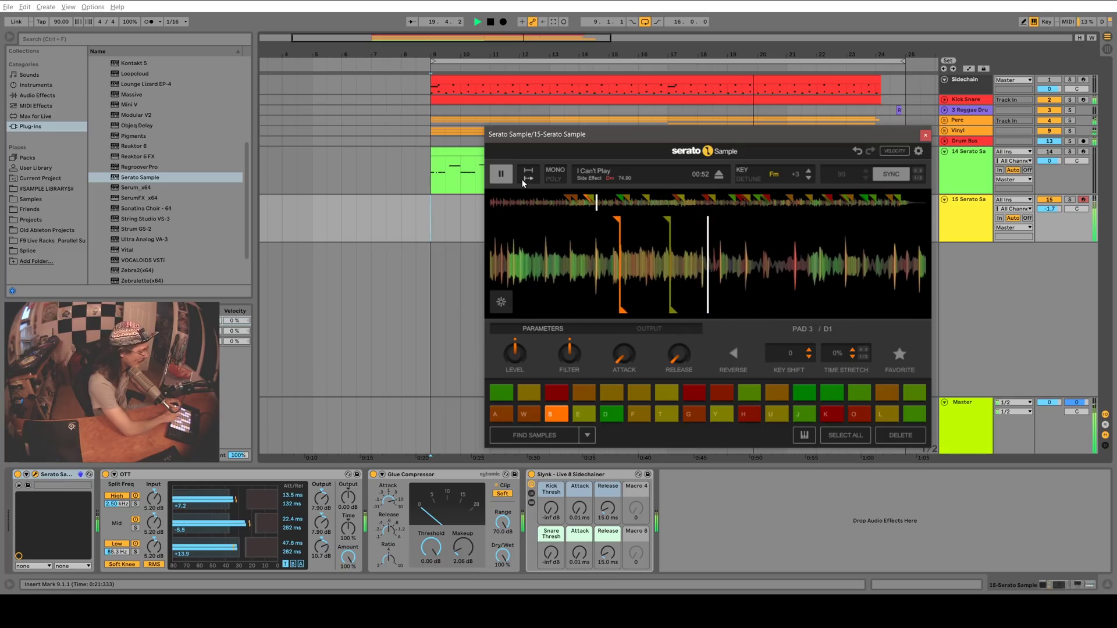
{"action": "key", "text": "k"}
{"action": "key", "text": "u"}
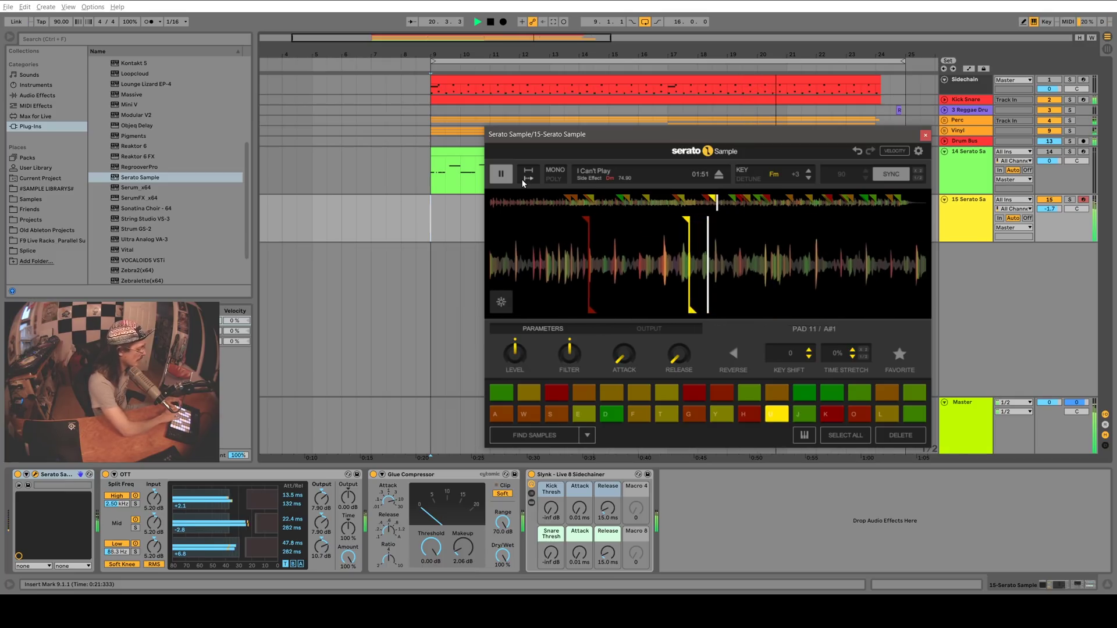
{"action": "key", "text": "s"}
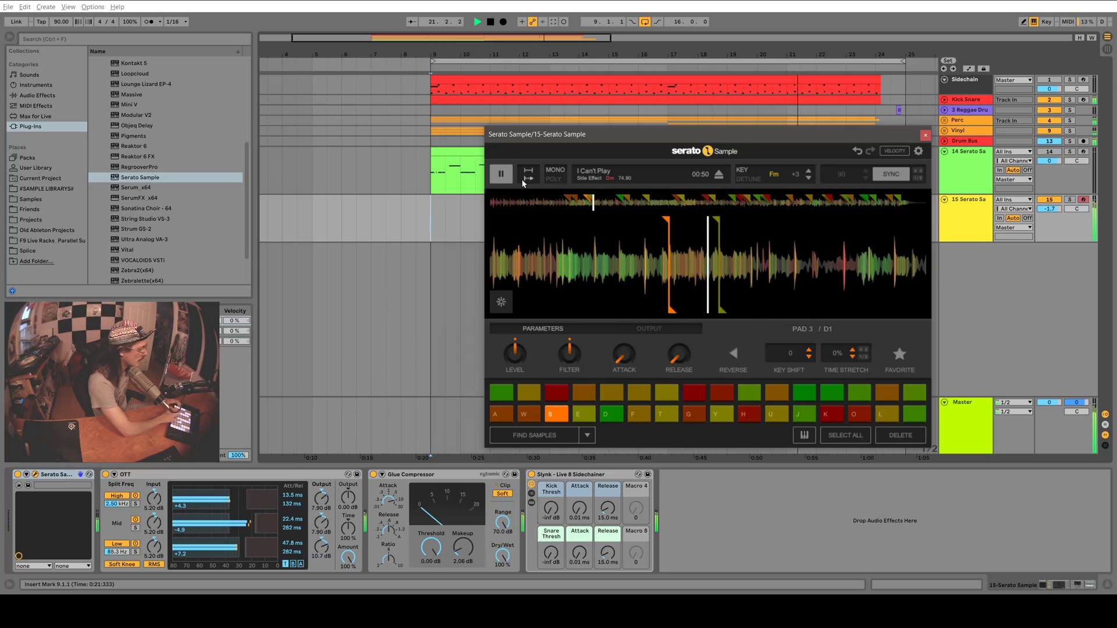
{"action": "key", "text": "k"}
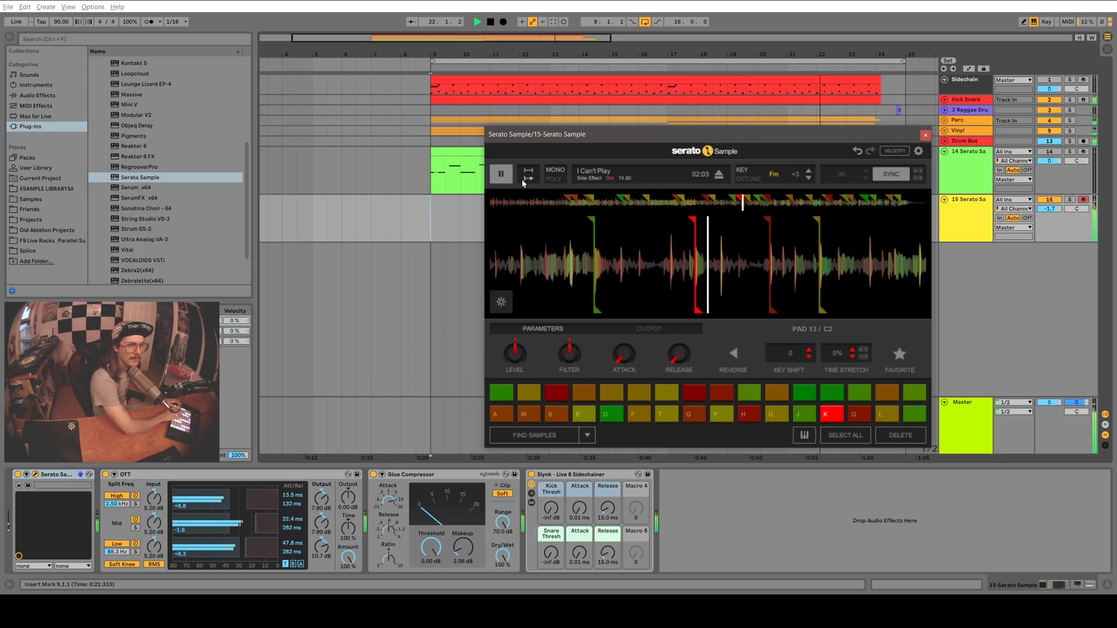
{"action": "key", "text": "u"}
- Vary the phrase by ending it on the pad 15 chop and returning to pad 3 as the loop restarts
{"action": "key", "text": "l"}
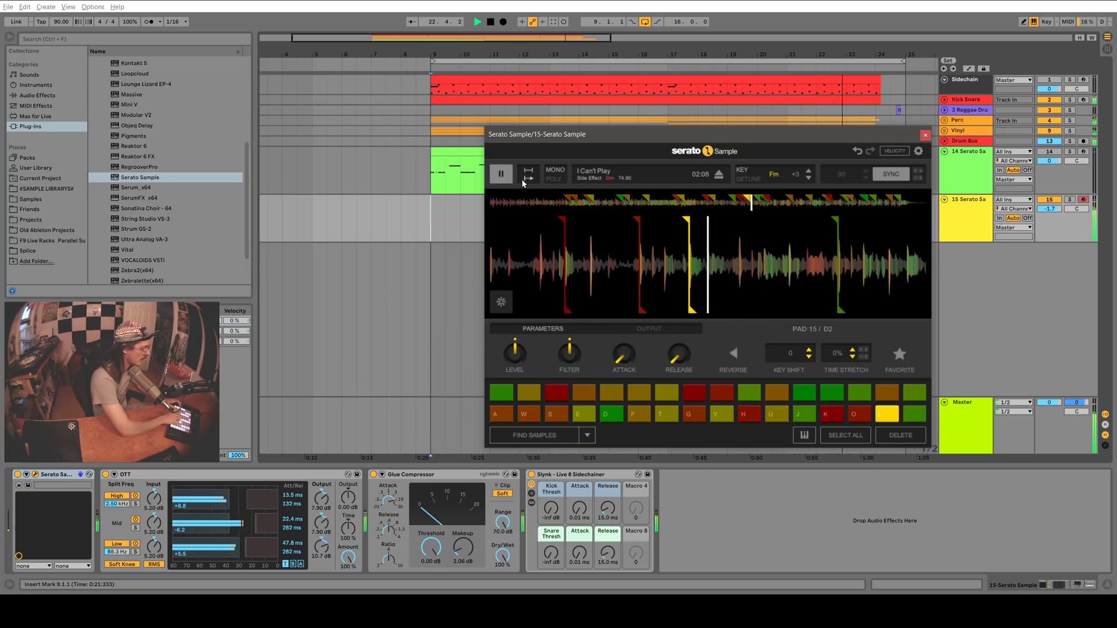
{"action": "key", "text": "s"}
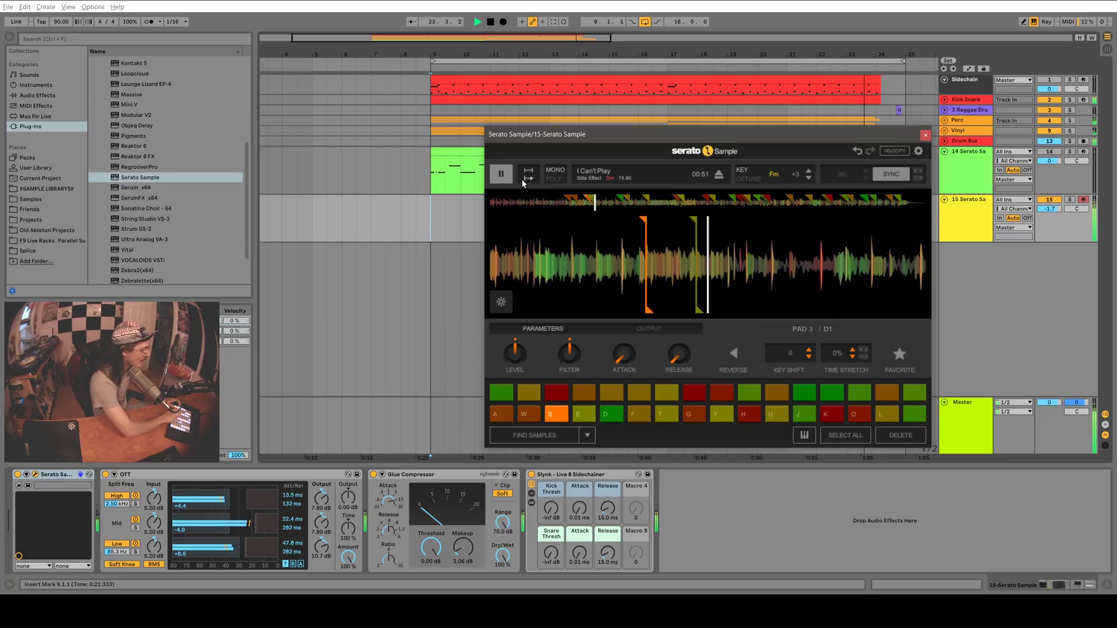
{"action": "key", "text": "k"}
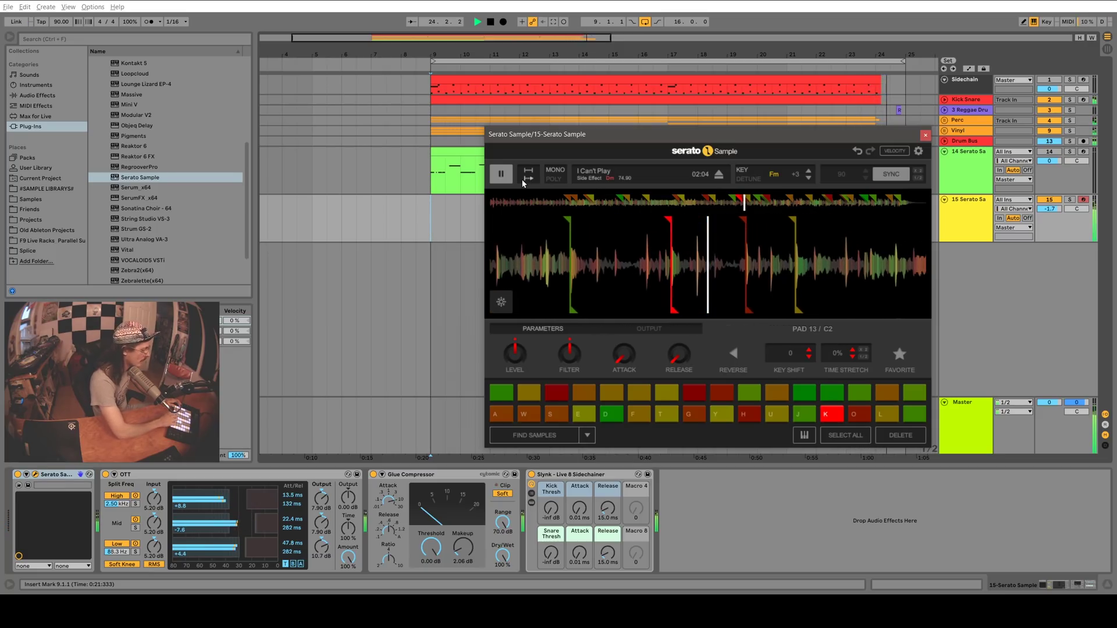
{"action": "key", "text": "l"}
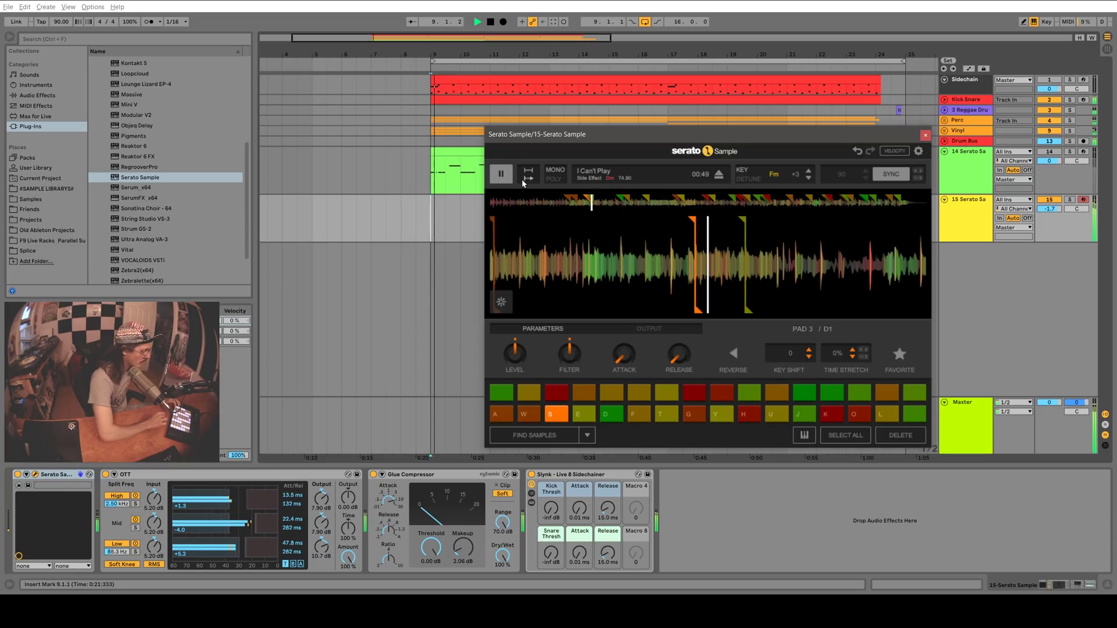
{"action": "key", "text": "s"}
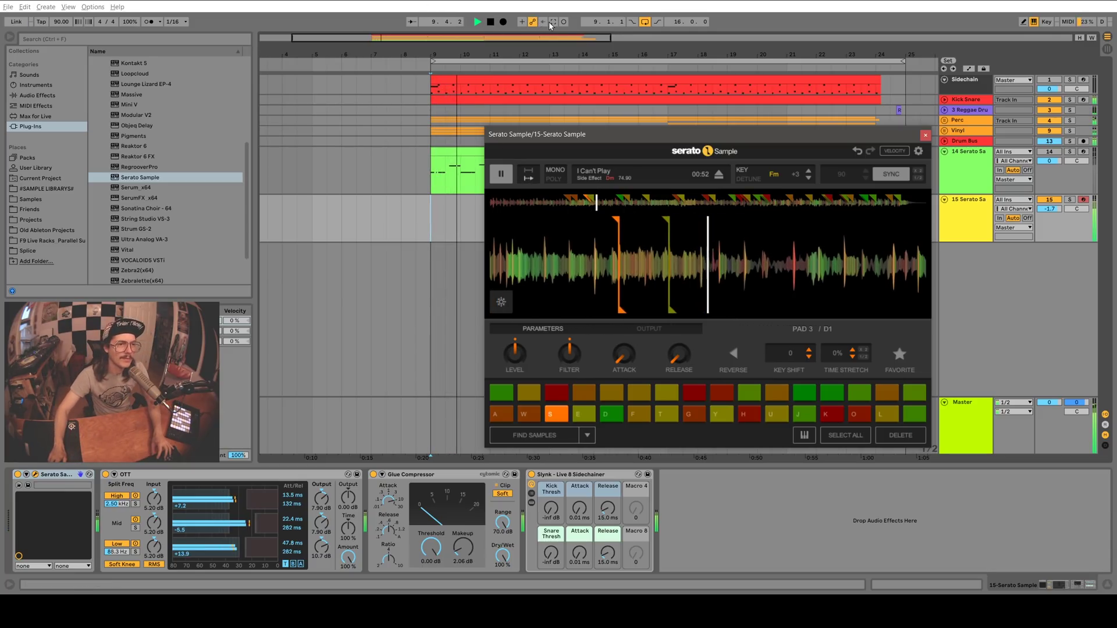
- Capture the jam as a MIDI clip on track 15, stop playback, and move the Serato Sample window clear of the tracks
{"action": "left_click", "coordinate": [489, 23]}
{"action": "left_click_drag", "start_coordinate": [676, 139], "coordinate": [584, 329]}
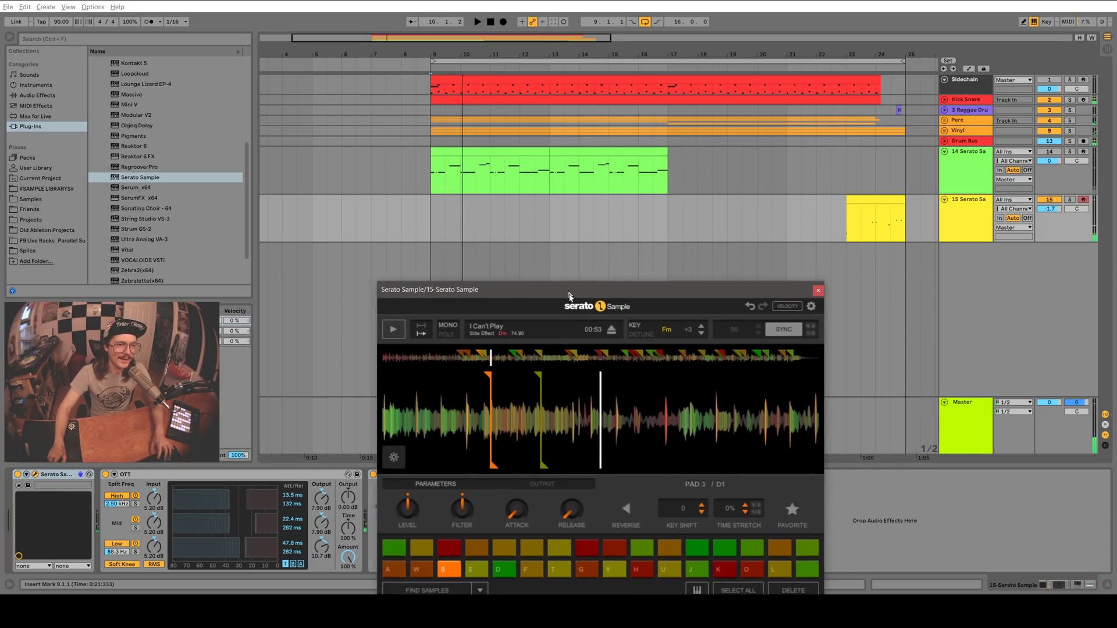
- Extend the captured clip on track 15 back to bar 17 and quantize all its notes on a 1/16 grid
{"action": "left_click_drag", "start_coordinate": [848, 200], "coordinate": [668, 201]}
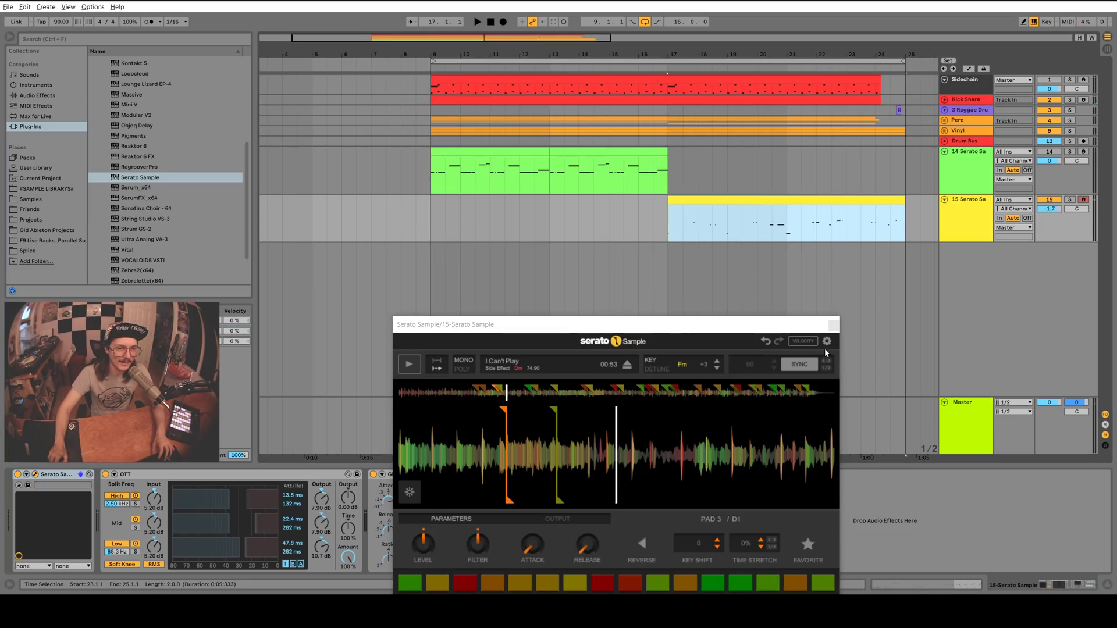
{"action": "left_click", "coordinate": [833, 326]}
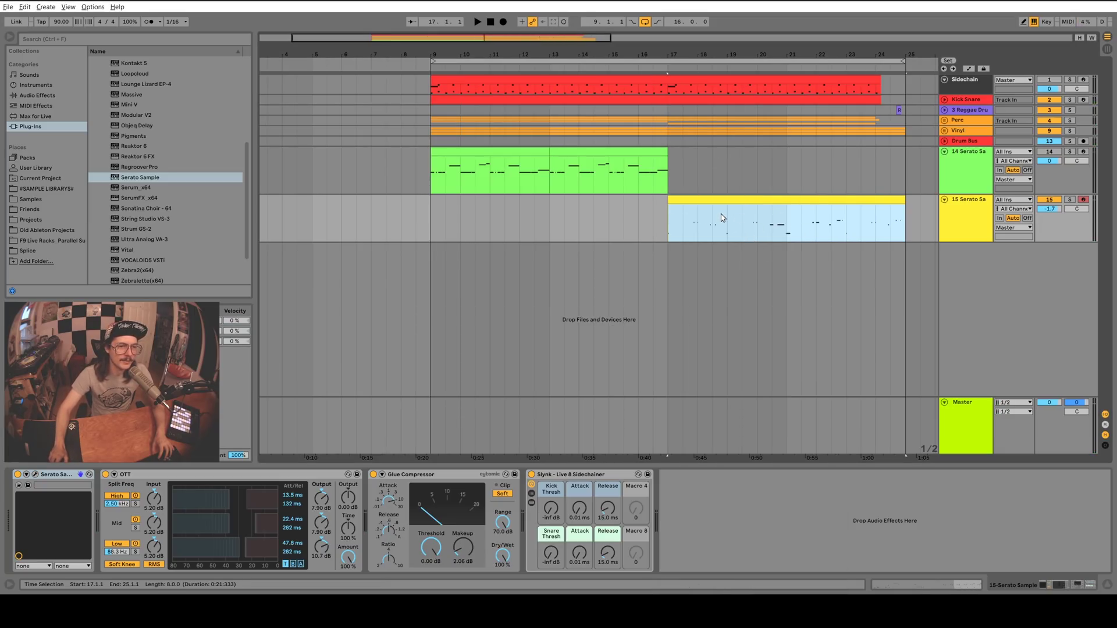
{"action": "double_click", "coordinate": [735, 201]}
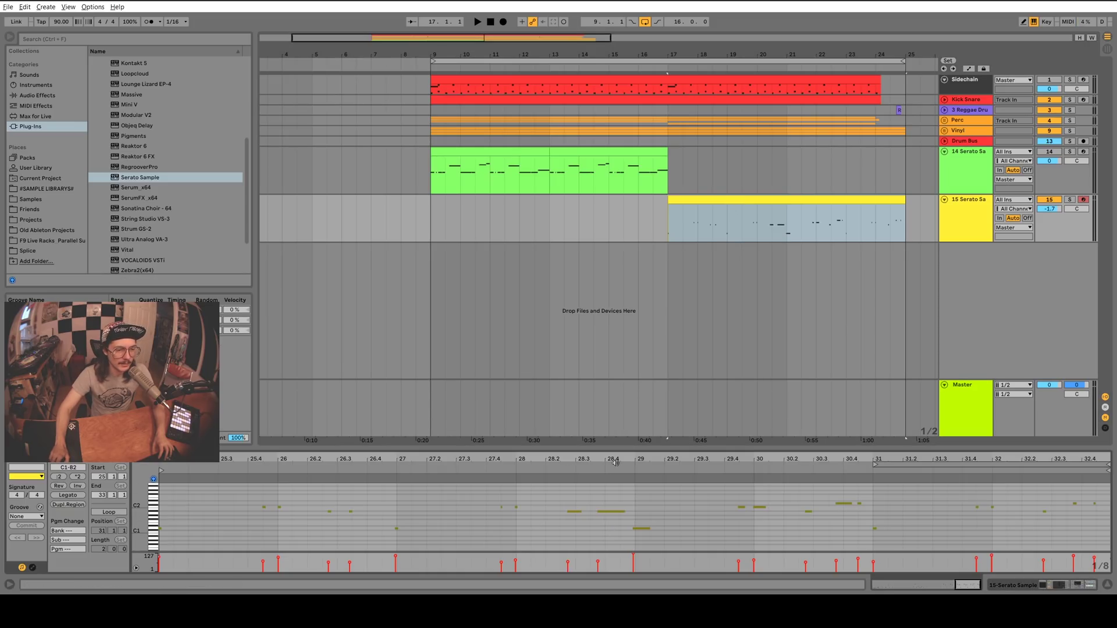
{"action": "right_click", "coordinate": [687, 515]}
{"action": "left_click", "coordinate": [766, 473]}
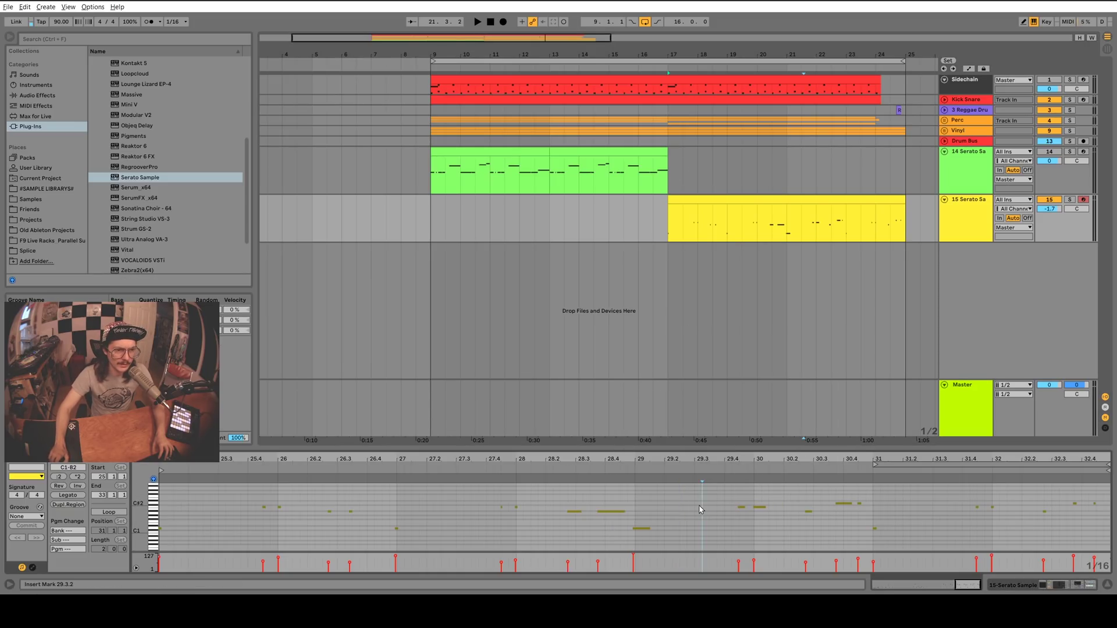
{"action": "key", "text": "ctrl+a"}
- Play the quantized track 15 clip against the drums from bar 17 to check its timing
{"action": "key", "text": "space"}
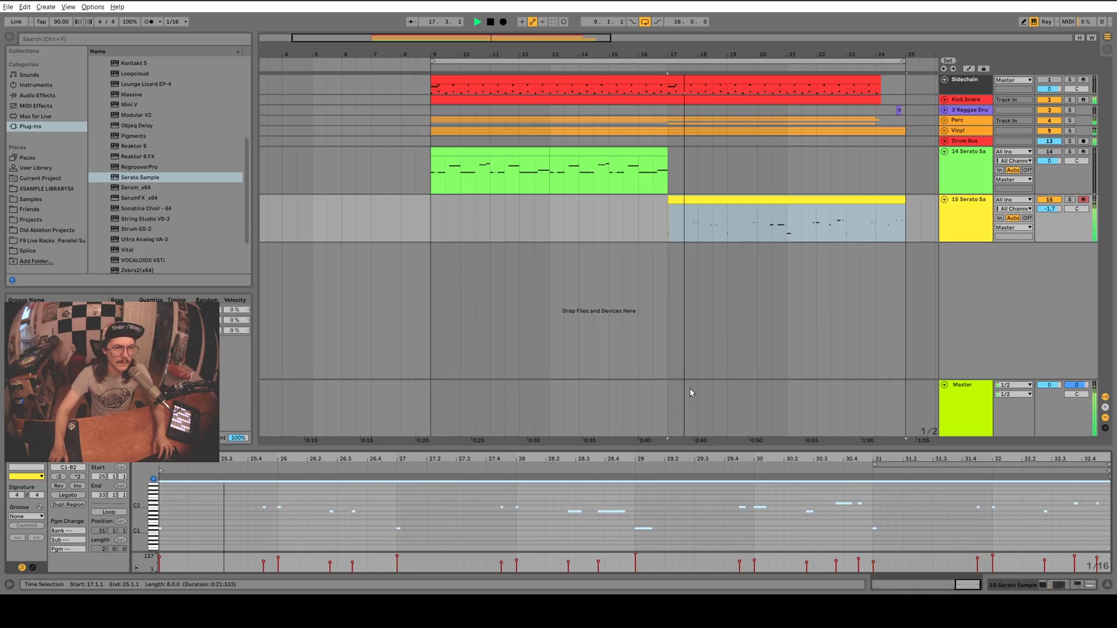
{"action": "left_click", "coordinate": [744, 223]}
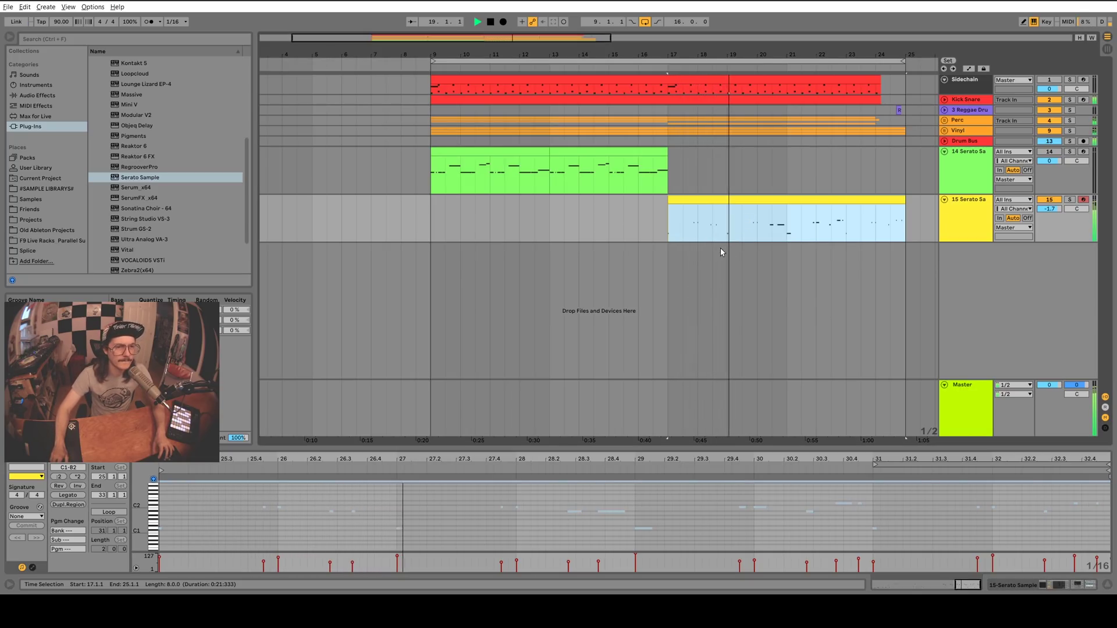
{"action": "left_click", "coordinate": [696, 513]}
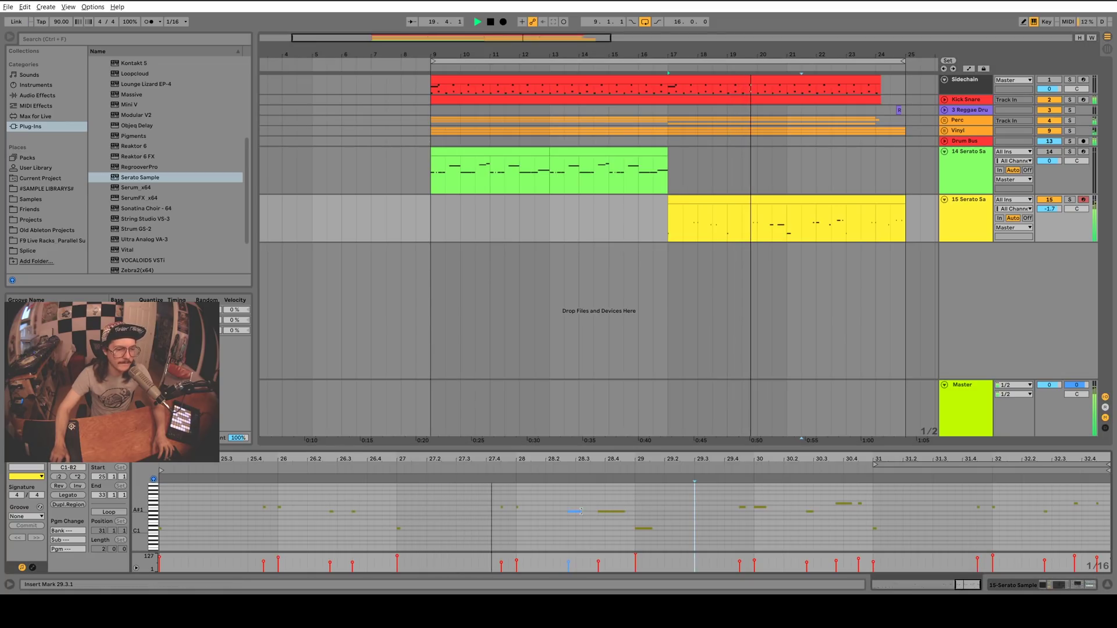
{"action": "left_click", "coordinate": [554, 514]}
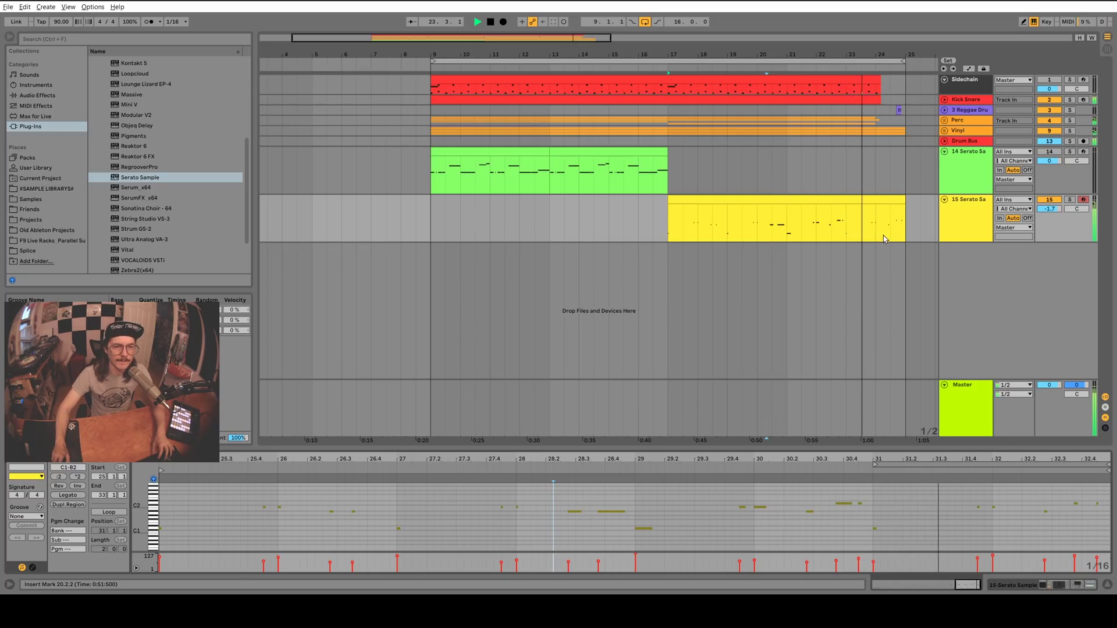
{"action": "left_click", "coordinate": [854, 197]}
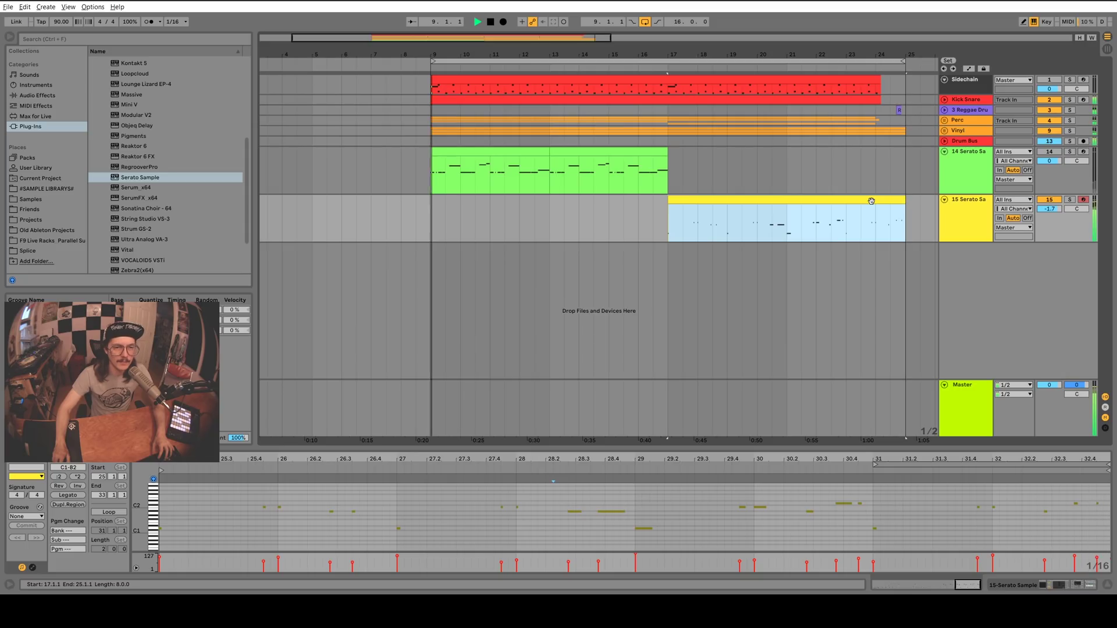
- Move the track 15 clip's two-bar sections into bars 9 to 17 and join them into one clip
{"action": "left_click_drag", "start_coordinate": [857, 241], "coordinate": [911, 228]}
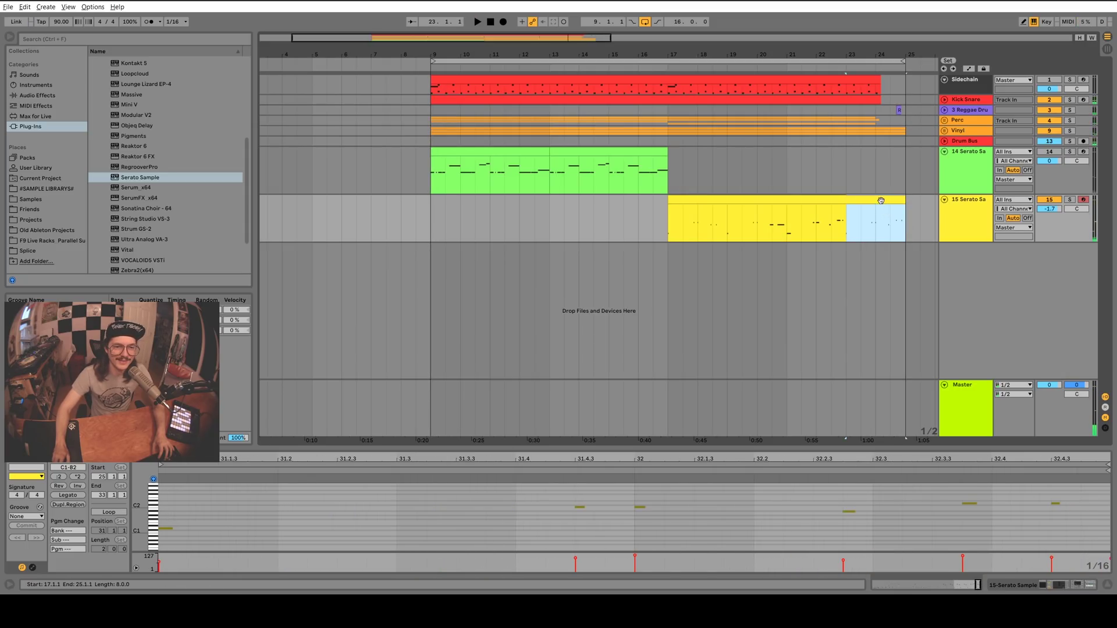
{"action": "left_click_drag", "start_coordinate": [853, 209], "coordinate": [634, 214]}
{"action": "left_click_drag", "start_coordinate": [731, 228], "coordinate": [565, 211]}
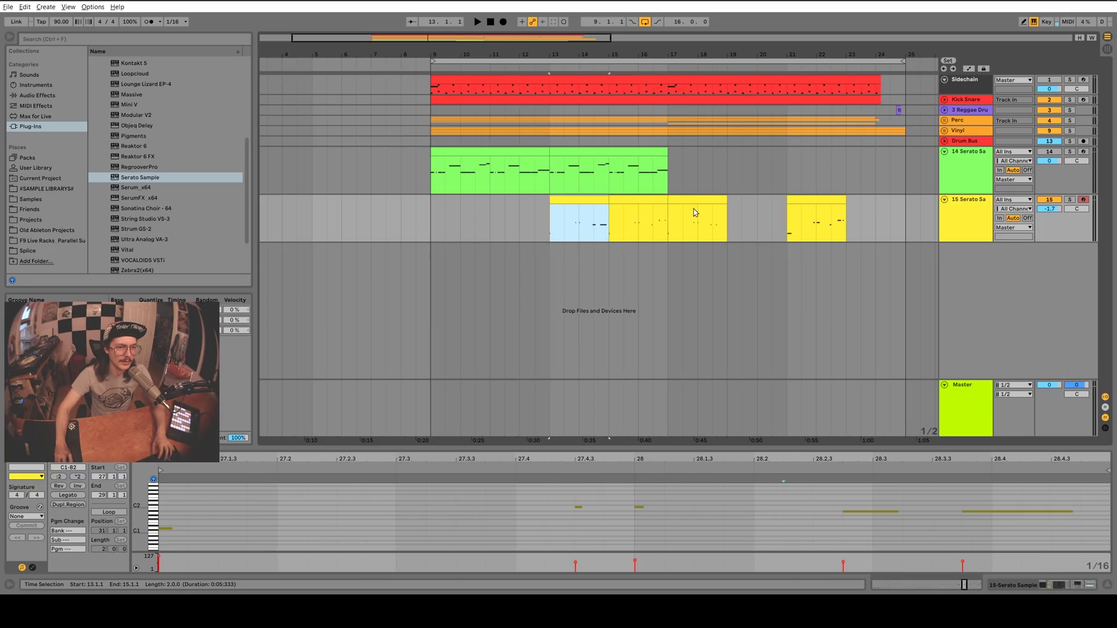
{"action": "left_click_drag", "start_coordinate": [818, 199], "coordinate": [508, 213]}
{"action": "left_click", "coordinate": [720, 200], "text": "shift"}
- Add EQ Eight directly after Serato Sample on track 15, cut the lows at 186 Hz, and play the result
{"action": "left_click", "coordinate": [968, 204]}
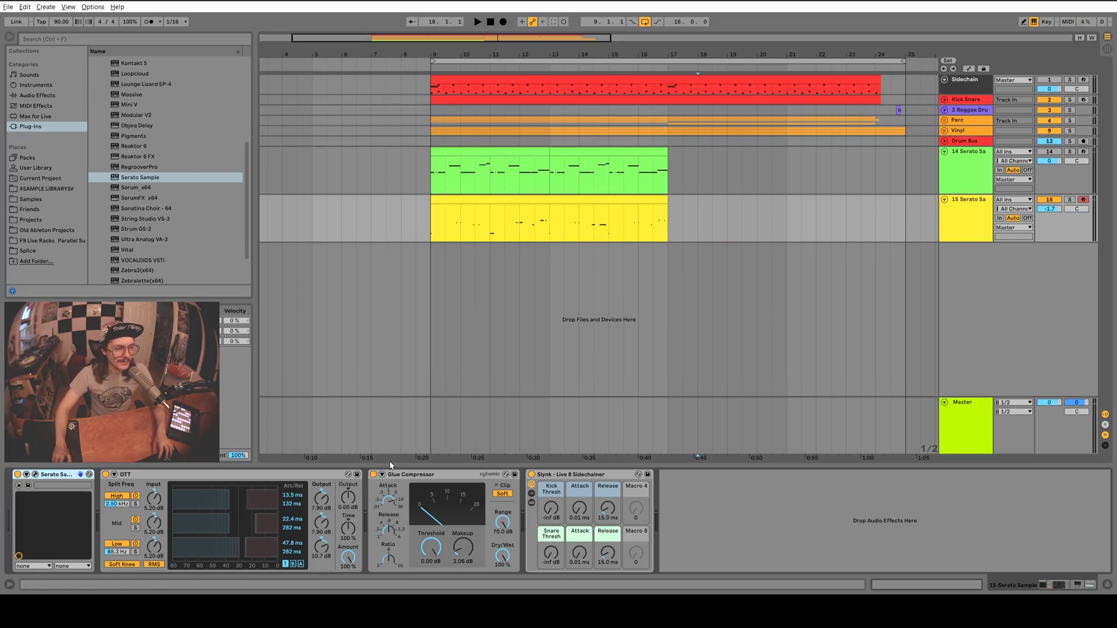
{"action": "left_click", "coordinate": [38, 96]}
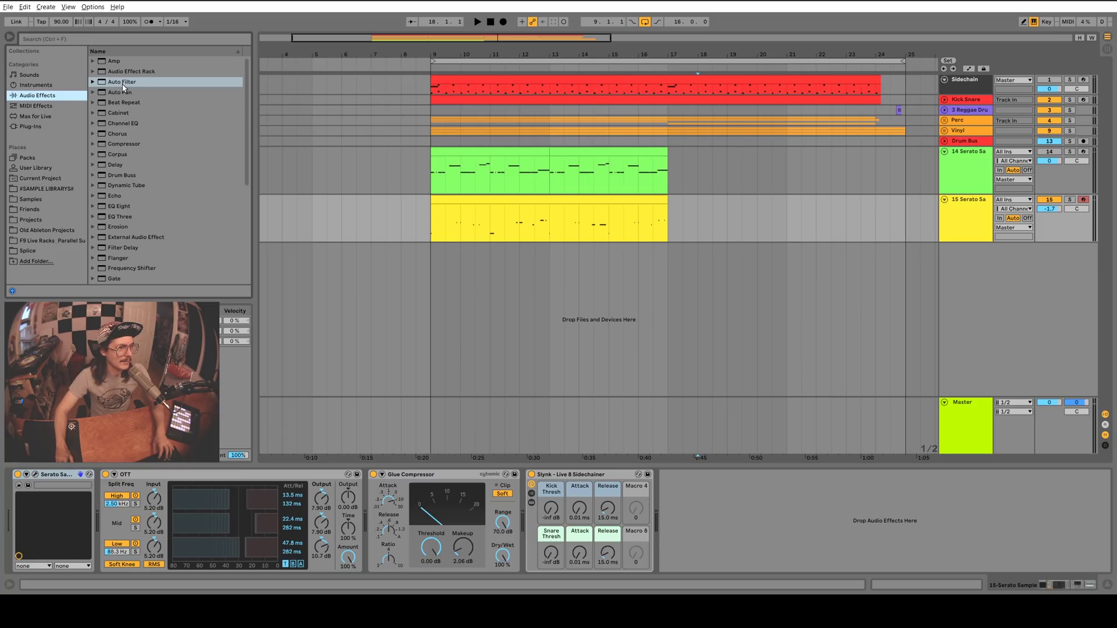
{"action": "left_click_drag", "start_coordinate": [120, 208], "coordinate": [203, 524]}
{"action": "left_click", "coordinate": [144, 568]}
{"action": "key", "text": "space"}
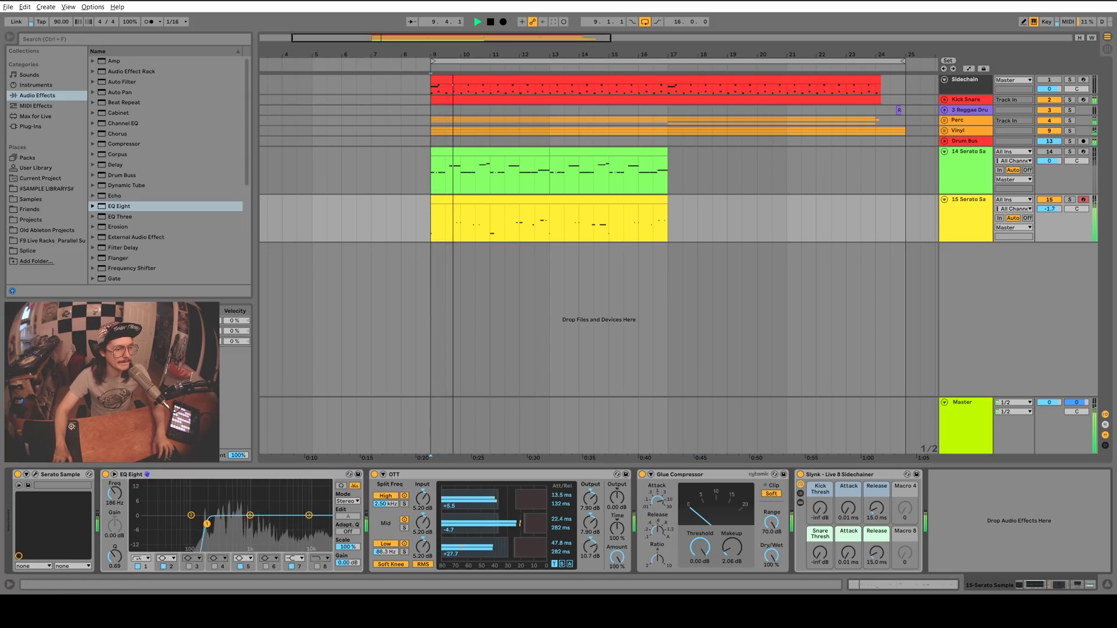
- Stop playback, add a new MIDI track, and start a browser search for its instrument
{"action": "key", "text": "space"}
{"action": "key", "text": "ctrl+shift+t"}
{"action": "key", "text": "ctrl+f"}
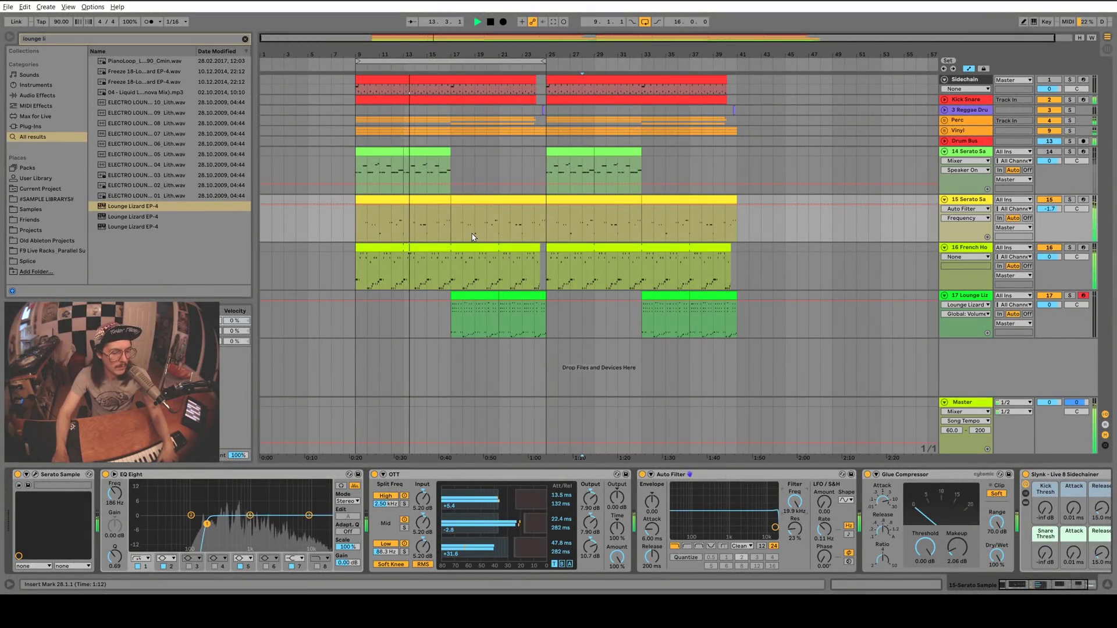
- Automate track 15's Auto Filter frequency to drop from 19.9 kHz to about 508 Hz at bar 17 and stay low
{"action": "key", "text": "b"}
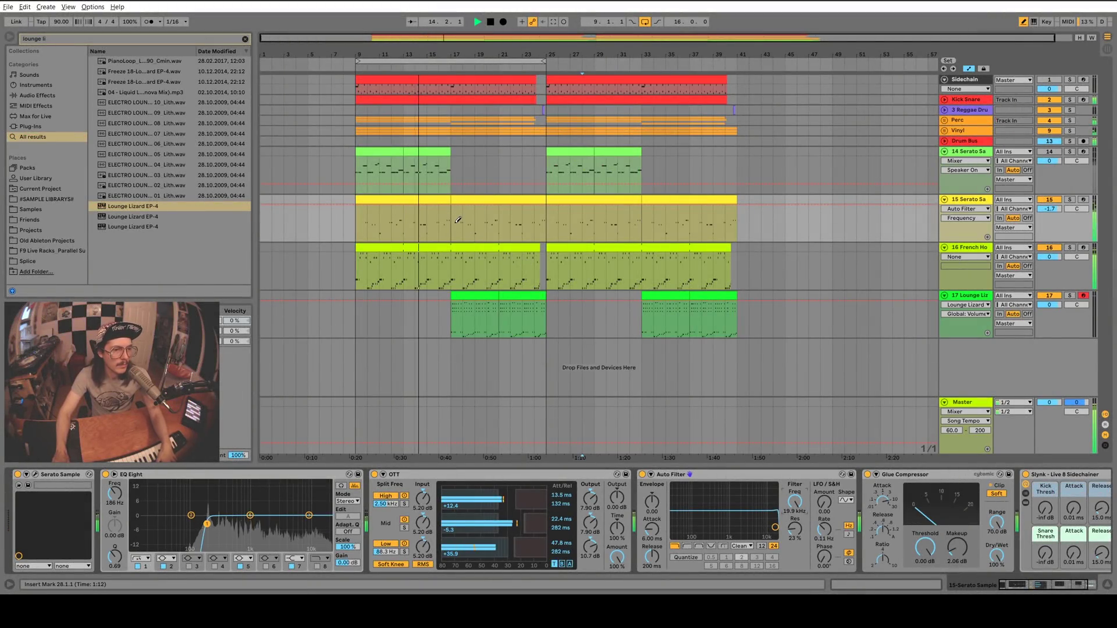
{"action": "left_click", "coordinate": [459, 221]}
{"action": "key", "text": "b"}
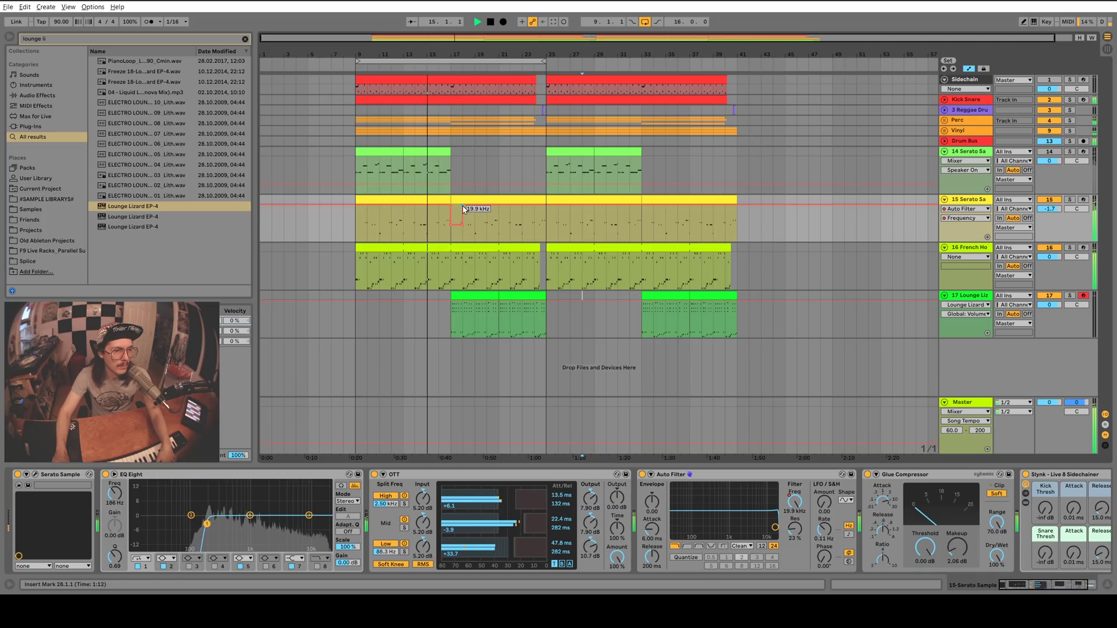
{"action": "left_click", "coordinate": [463, 205]}
{"action": "left_click", "coordinate": [462, 225]}
- Turn the filter drop into a short ramp just before bar 17 and lower its end level to 310 Hz
{"action": "left_click_drag", "start_coordinate": [451, 207], "coordinate": [442, 208]}
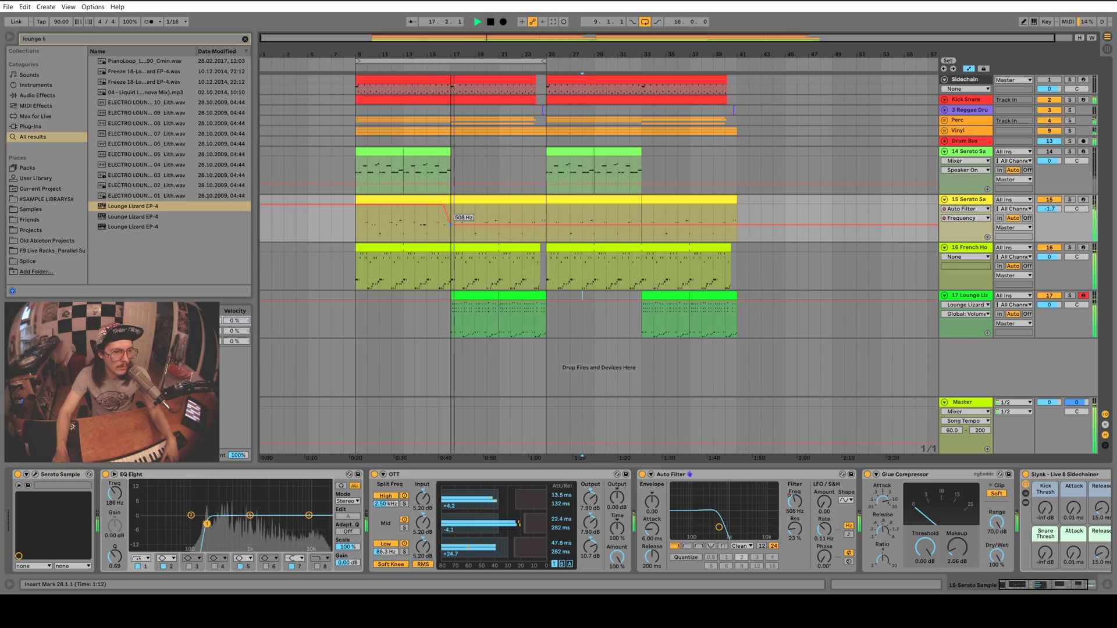
{"action": "left_click_drag", "start_coordinate": [449, 224], "coordinate": [450, 227]}
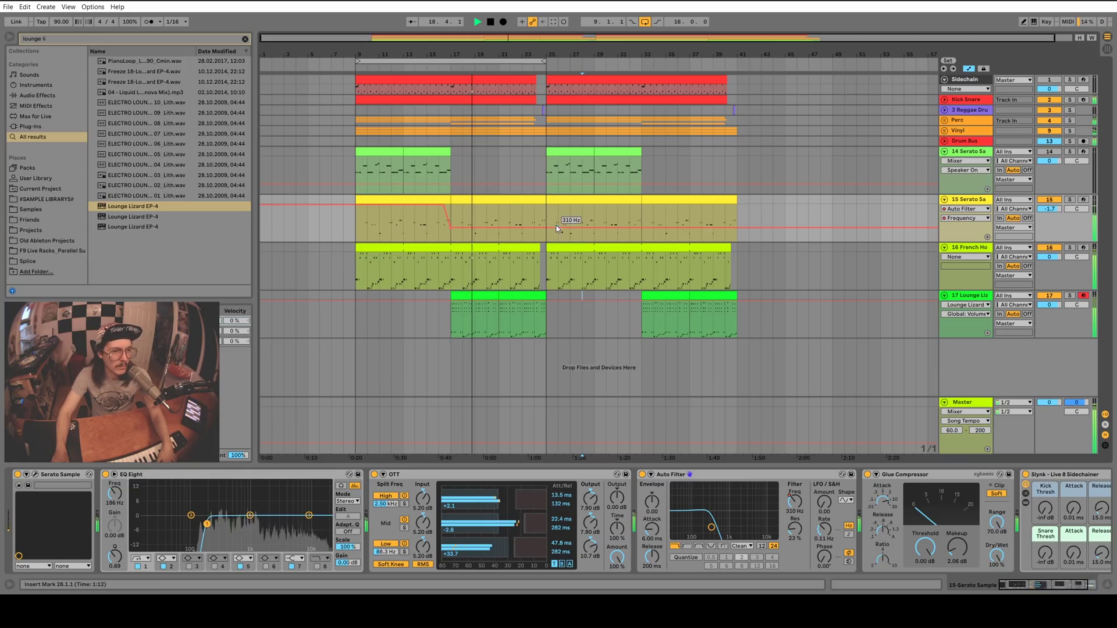
{"action": "key", "text": "b"}
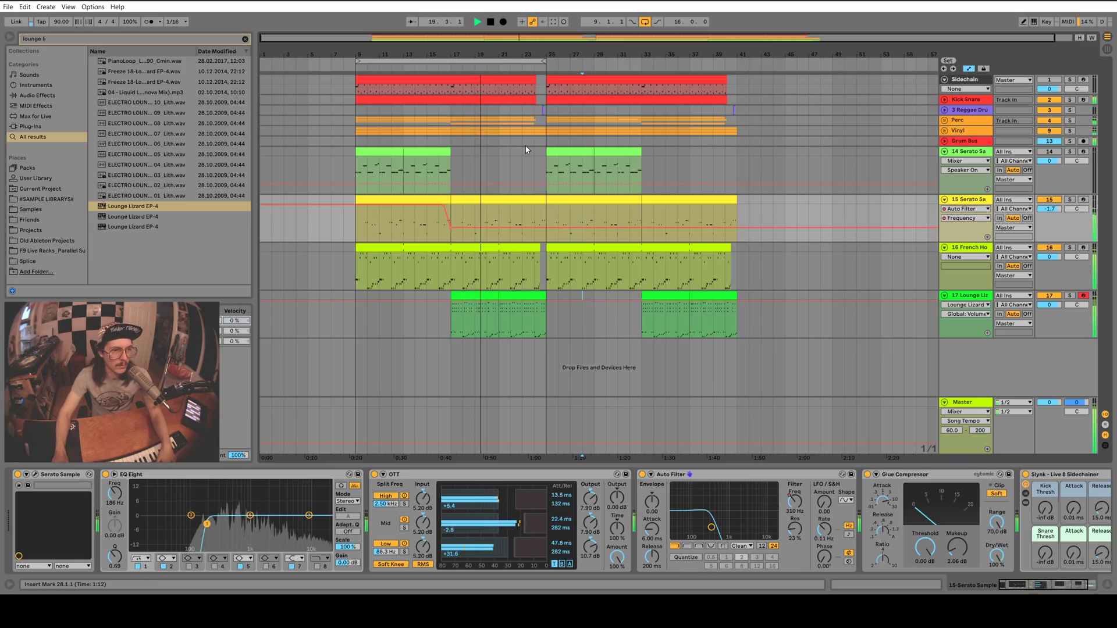
- Add EQ Eight directly after Lounge Lizard on track 17
{"action": "left_click", "coordinate": [571, 318]}
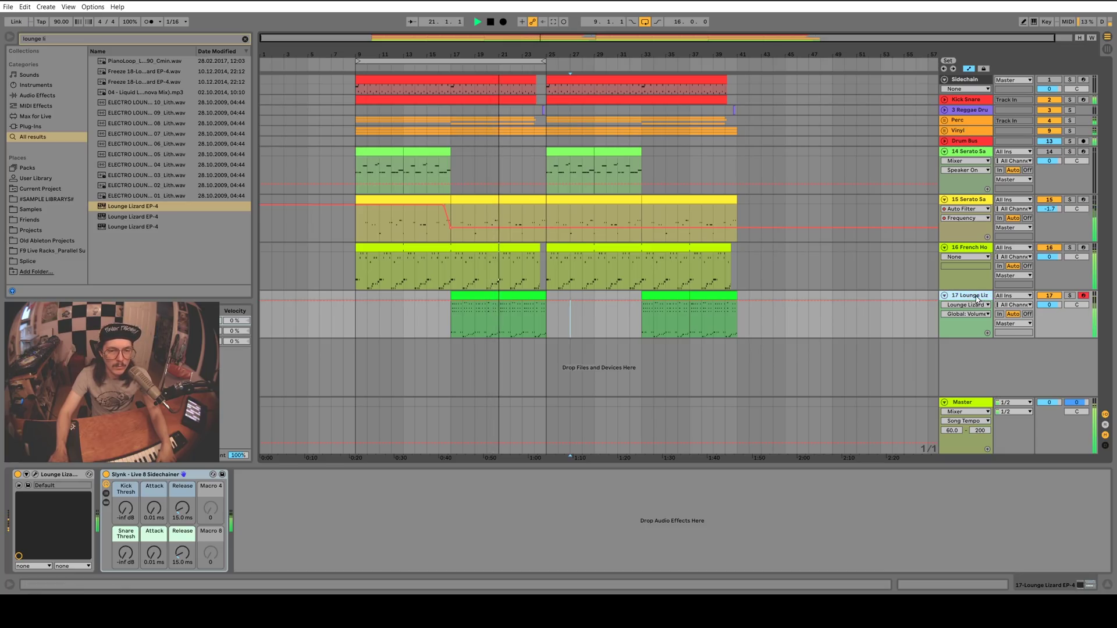
{"action": "left_click", "coordinate": [32, 97]}
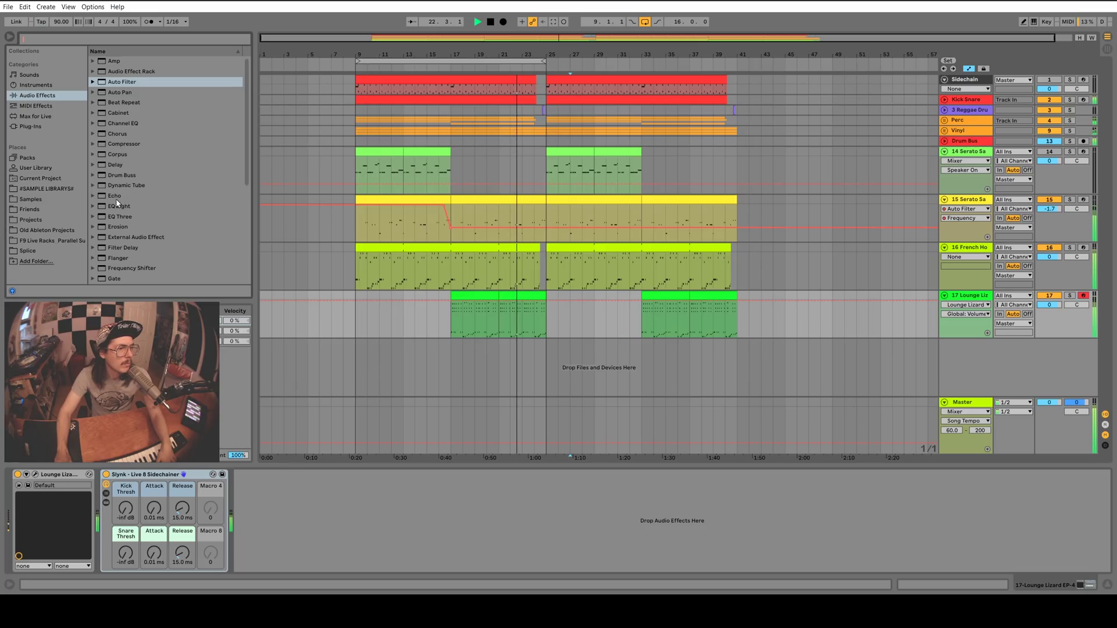
{"action": "left_click_drag", "start_coordinate": [118, 204], "coordinate": [109, 497]}
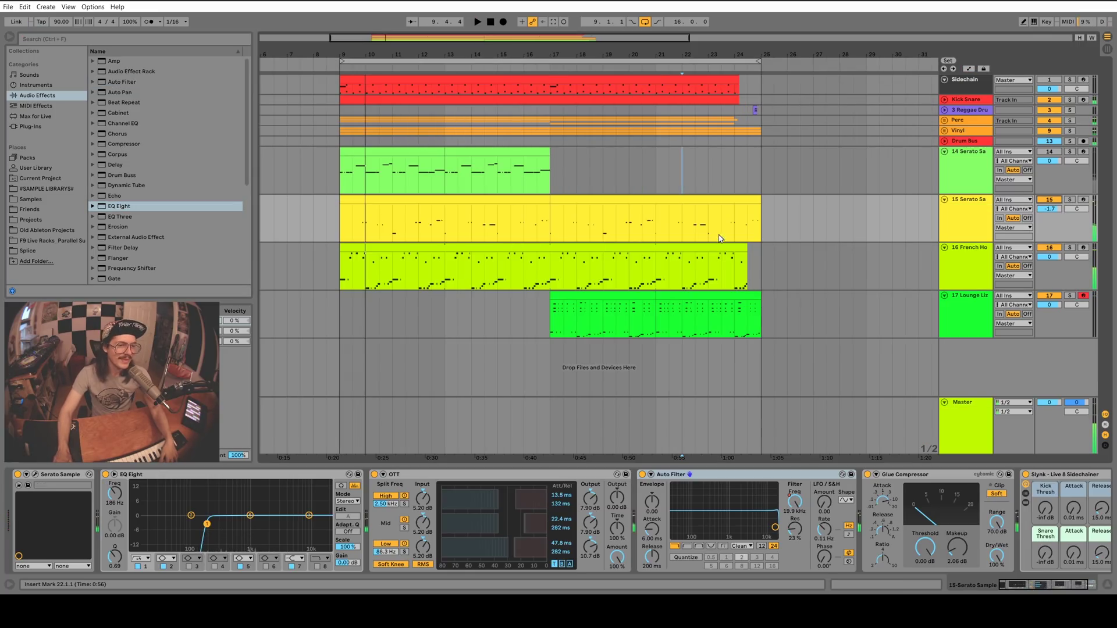
- Reopen the Serato Sample window from track 15 and move it up clear of the device chain
{"action": "left_click", "coordinate": [779, 333]}
{"action": "key", "text": "minus"}
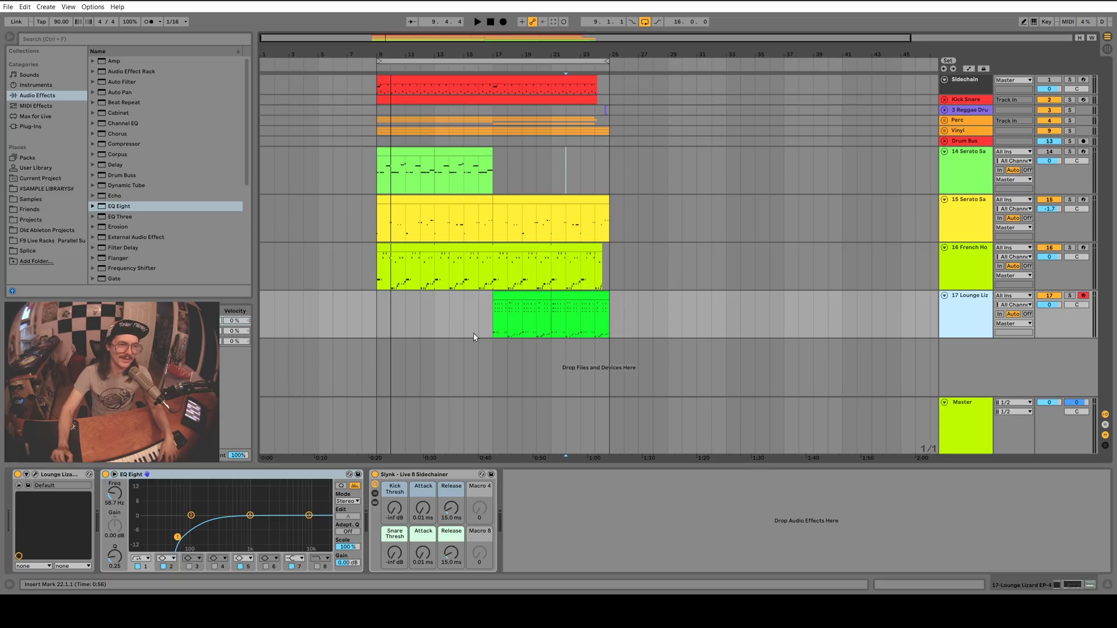
{"action": "double_click", "coordinate": [966, 222]}
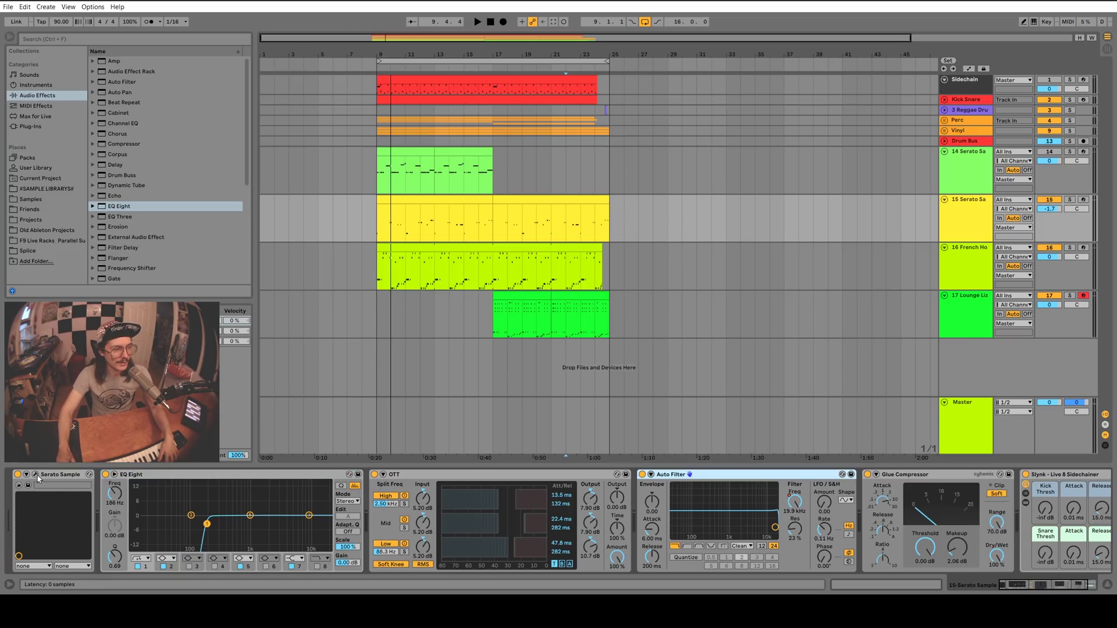
{"action": "left_click", "coordinate": [35, 475]}
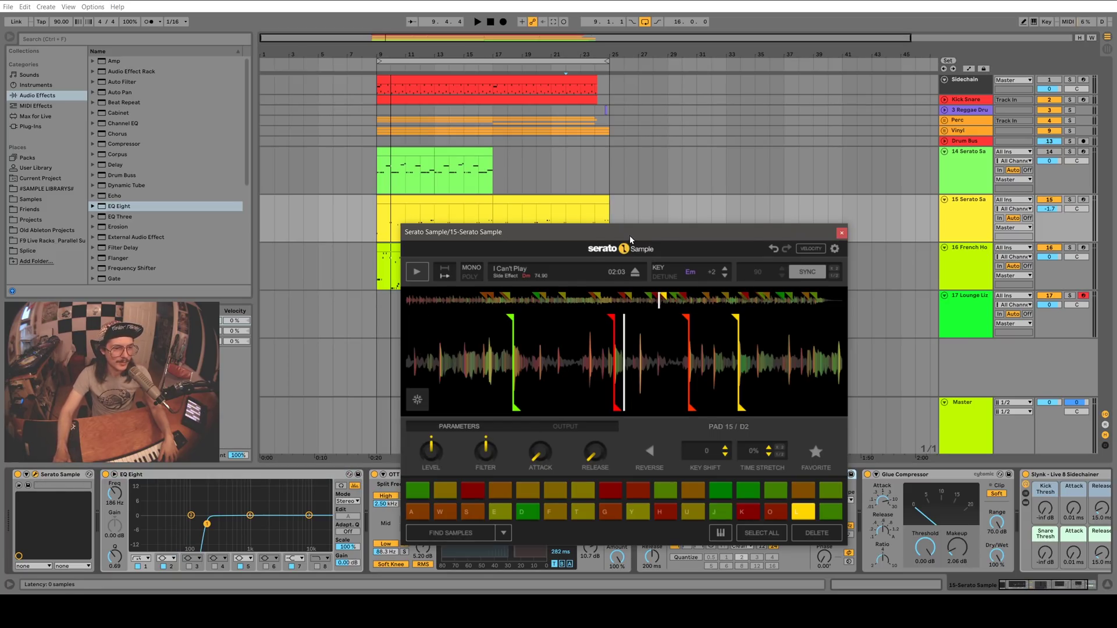
{"action": "left_click_drag", "start_coordinate": [629, 235], "coordinate": [639, 89]}
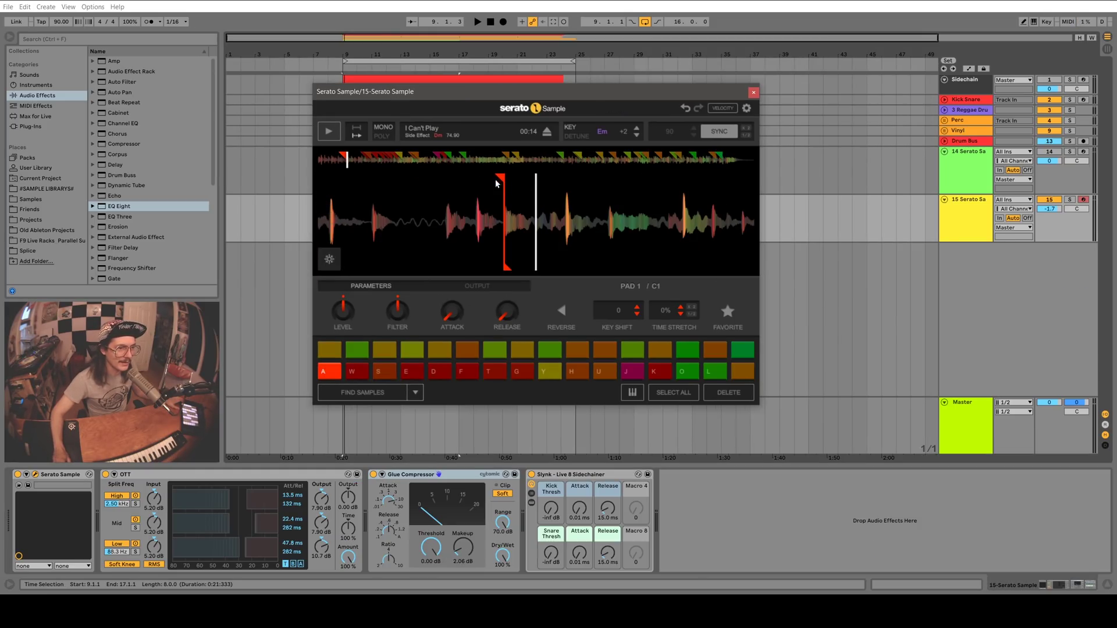
- Try an end point after the pad 1 chop, audition the chop, and collapse the end back onto its start
{"action": "left_click_drag", "start_coordinate": [507, 269], "coordinate": [602, 268]}
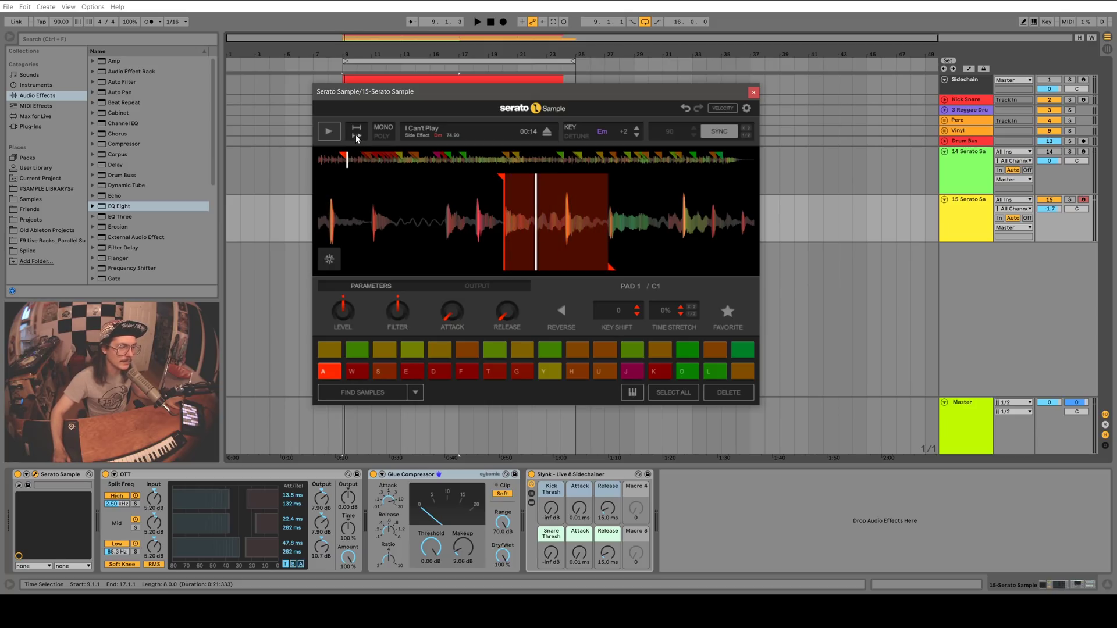
{"action": "key", "text": "a"}
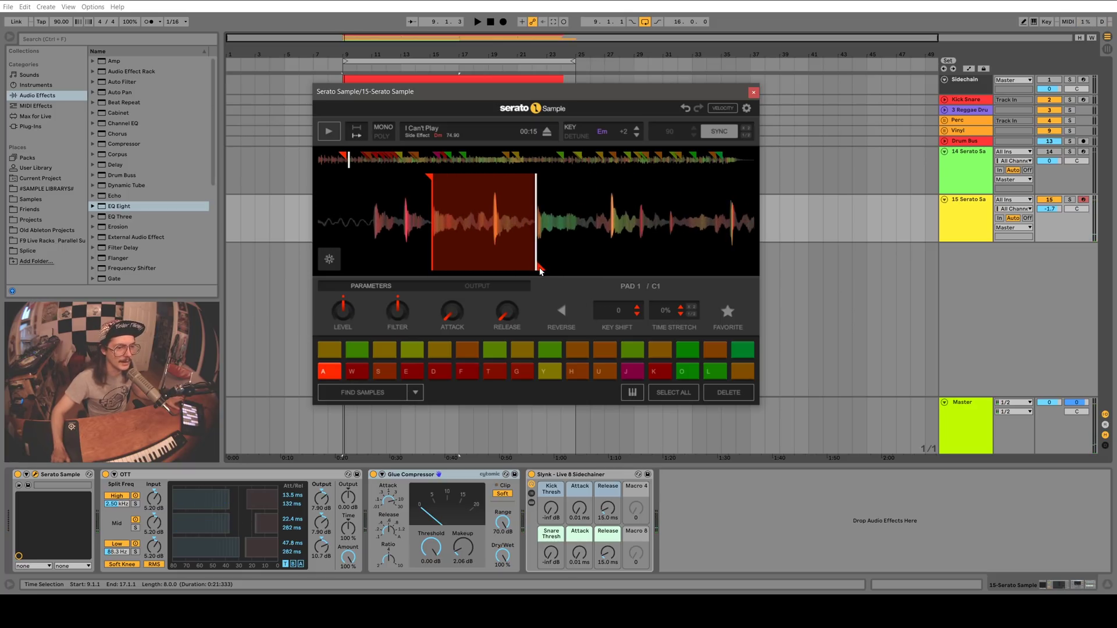
{"action": "left_click_drag", "start_coordinate": [539, 269], "coordinate": [409, 283]}
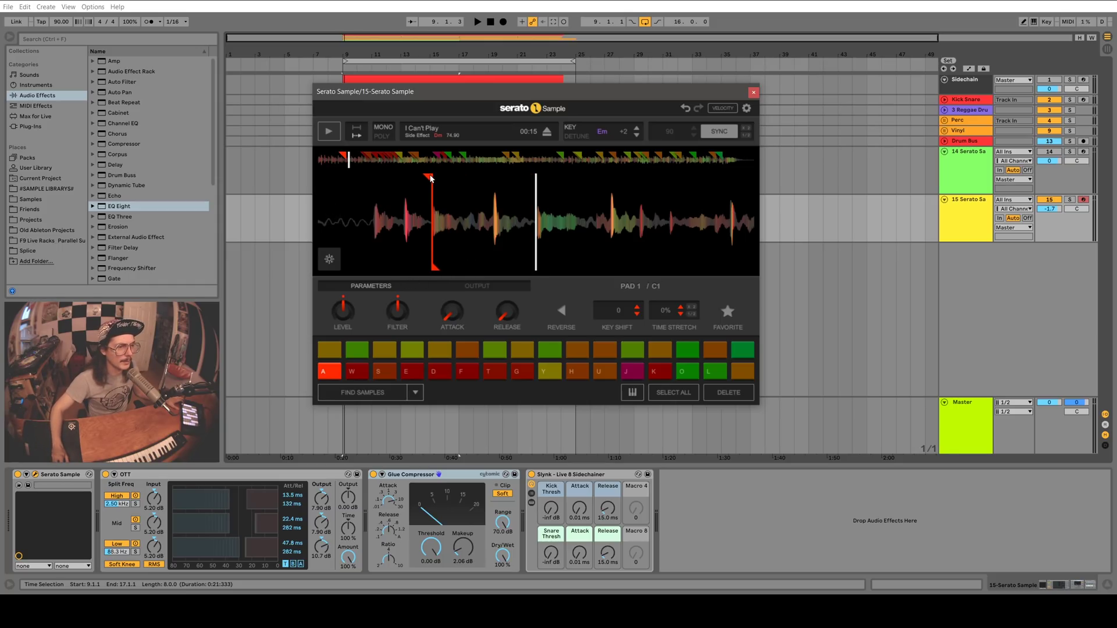
- Scrub the waveform around the pad 1 chop, play the sample briefly, and park the playhead at about 00:17
{"action": "left_click_drag", "start_coordinate": [462, 228], "coordinate": [274, 228]}
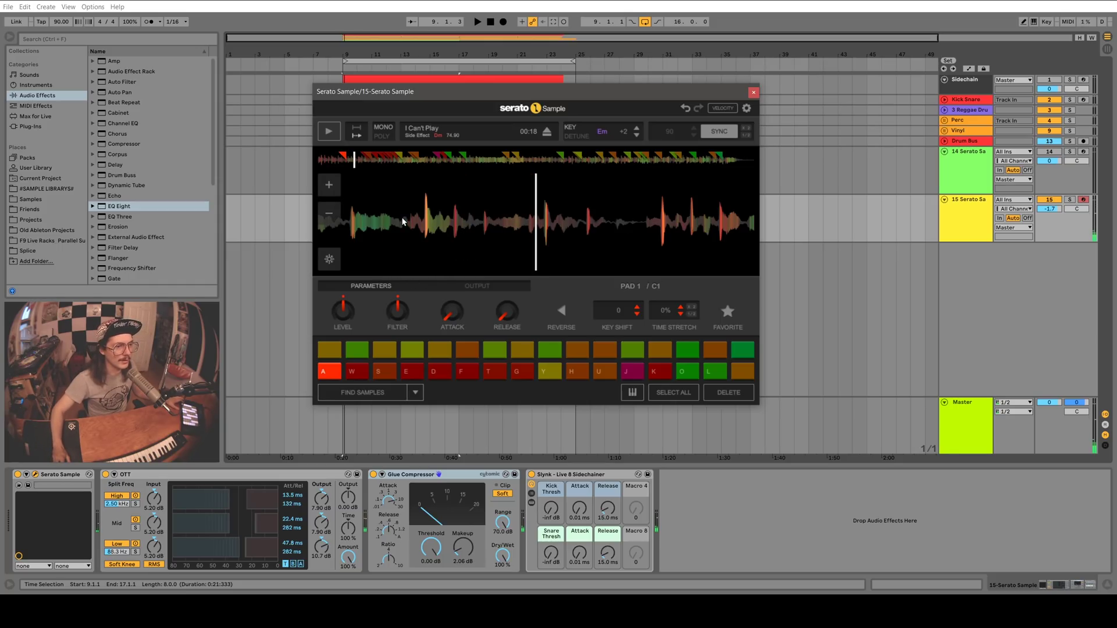
{"action": "mouse_move", "coordinate": [403, 220]}
{"action": "left_mouse_down"}
{"action": "mouse_move", "coordinate": [698, 221]}
{"action": "mouse_move", "coordinate": [647, 254]}
{"action": "left_mouse_up"}
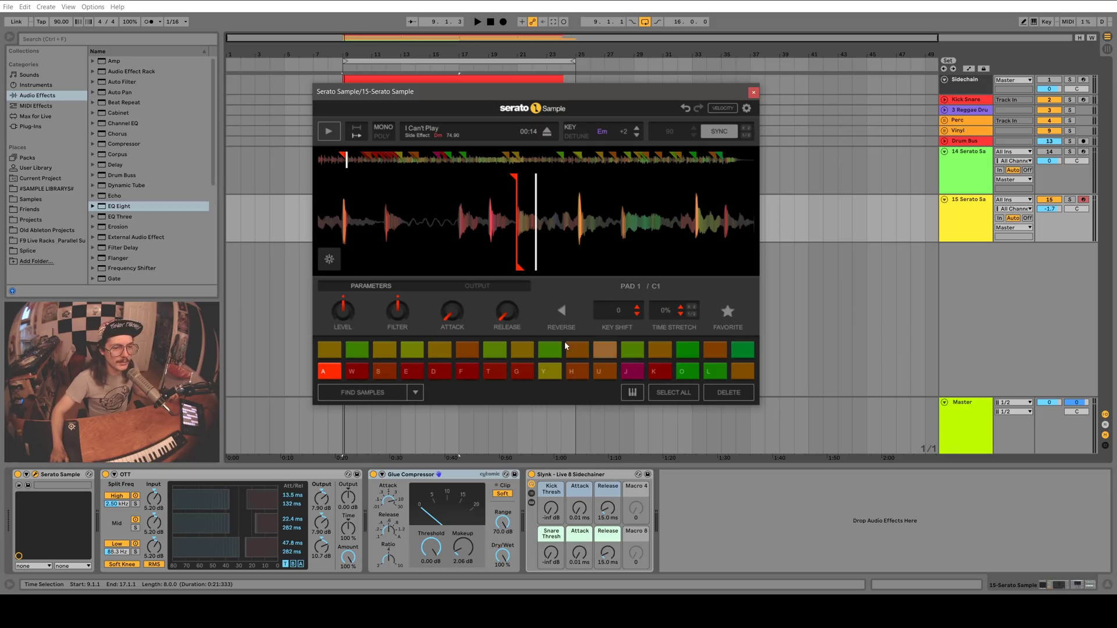
{"action": "left_click", "coordinate": [329, 131]}
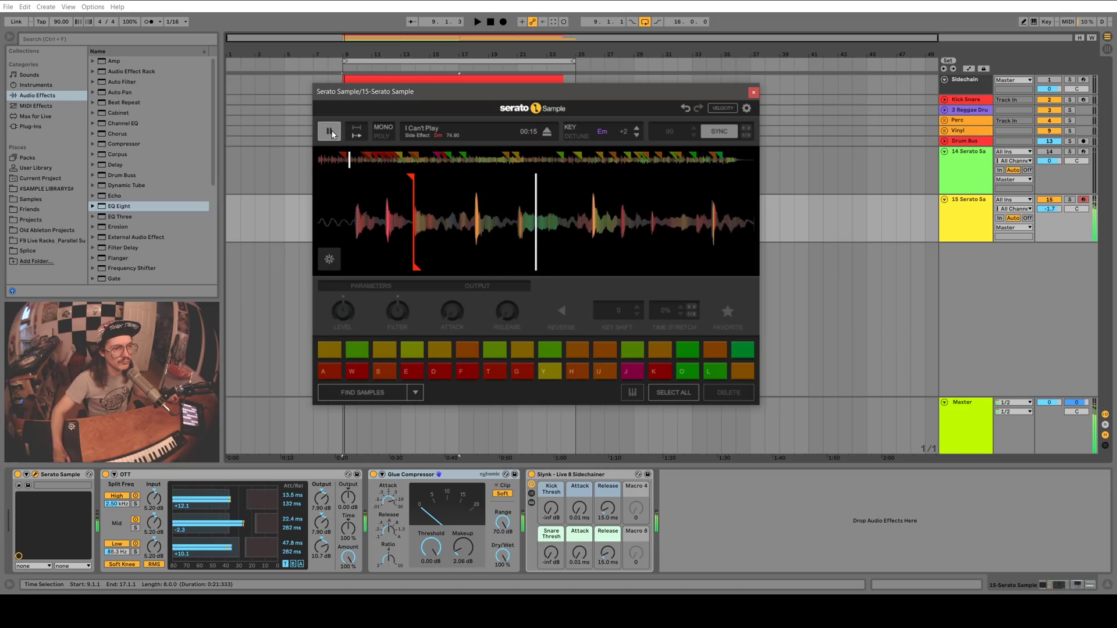
{"action": "left_click", "coordinate": [329, 133]}
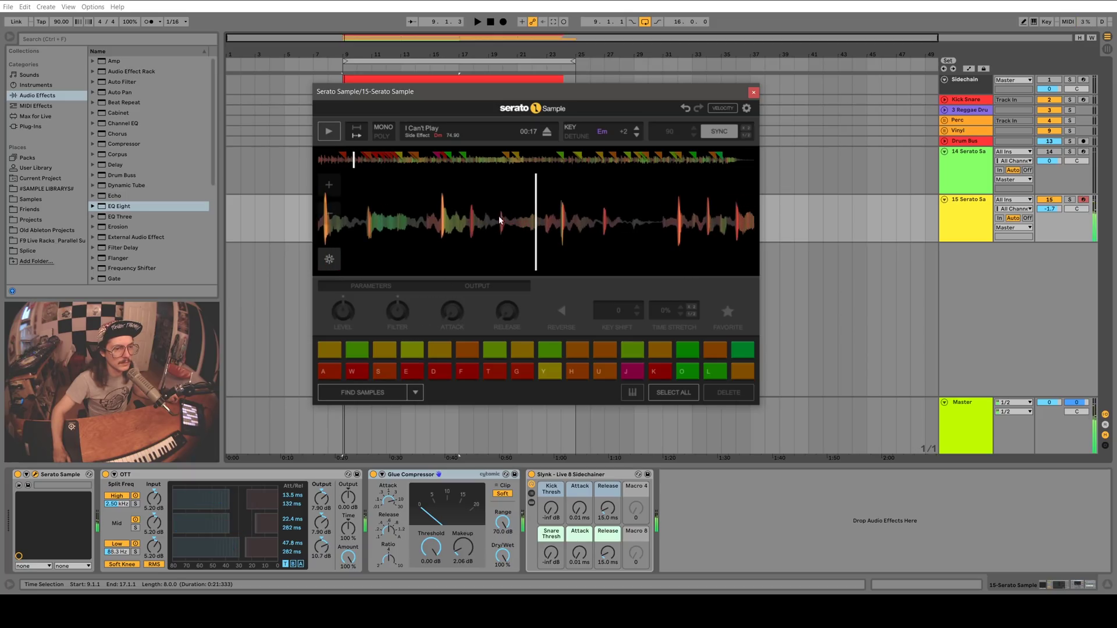
{"action": "left_click_drag", "start_coordinate": [501, 219], "coordinate": [539, 225]}
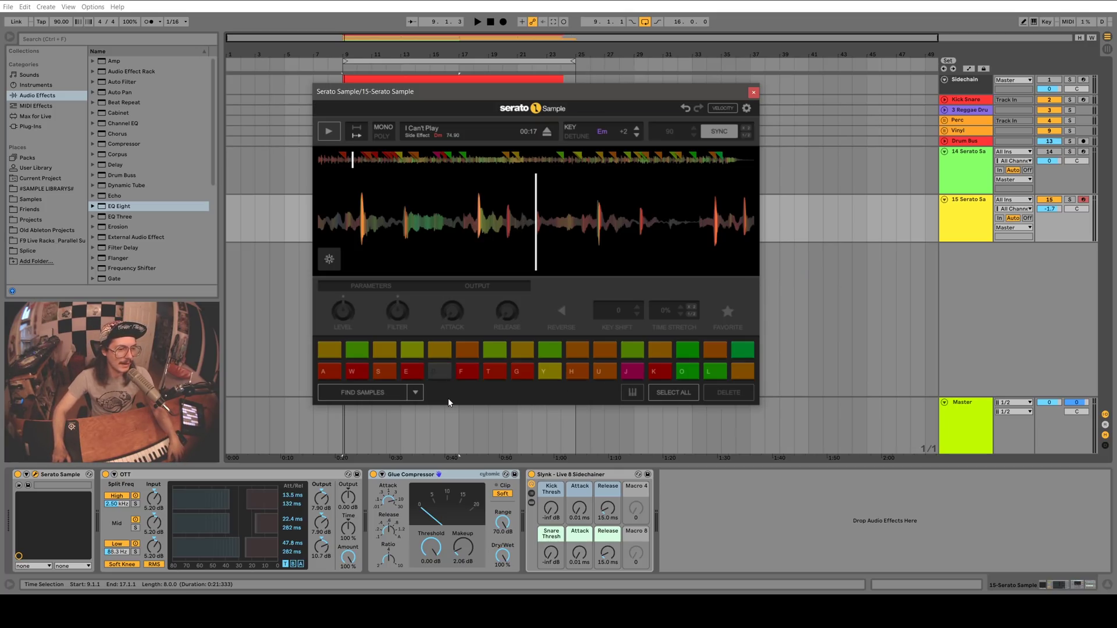
- Set a new chop on the empty pad 5 at about 00:17 and audition pads 5 and 1
{"action": "left_click", "coordinate": [440, 375]}
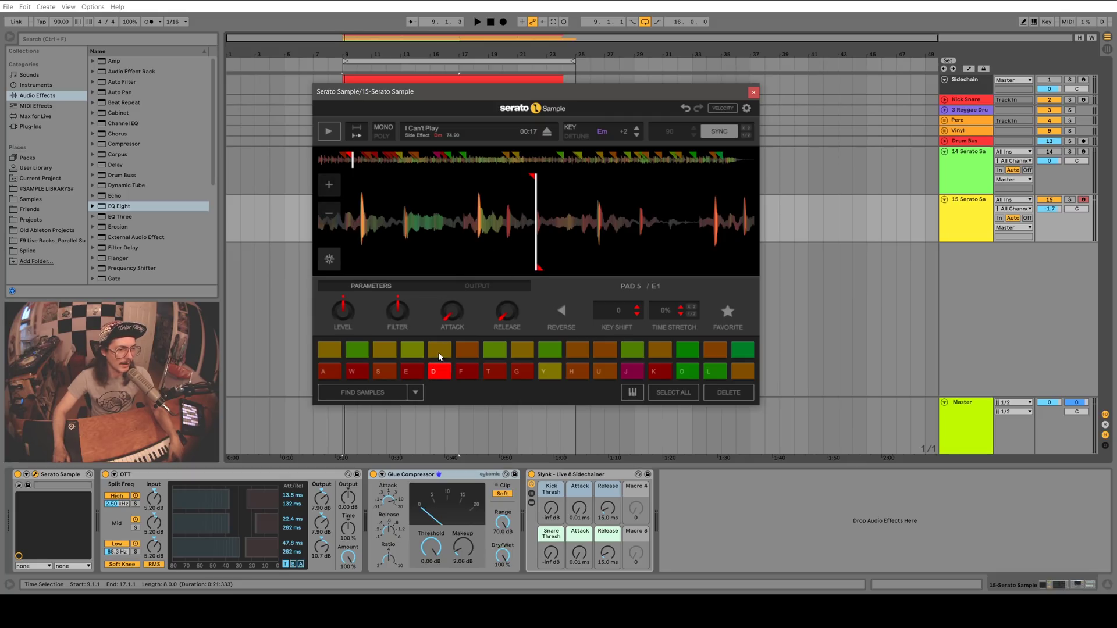
{"action": "left_click", "coordinate": [440, 374]}
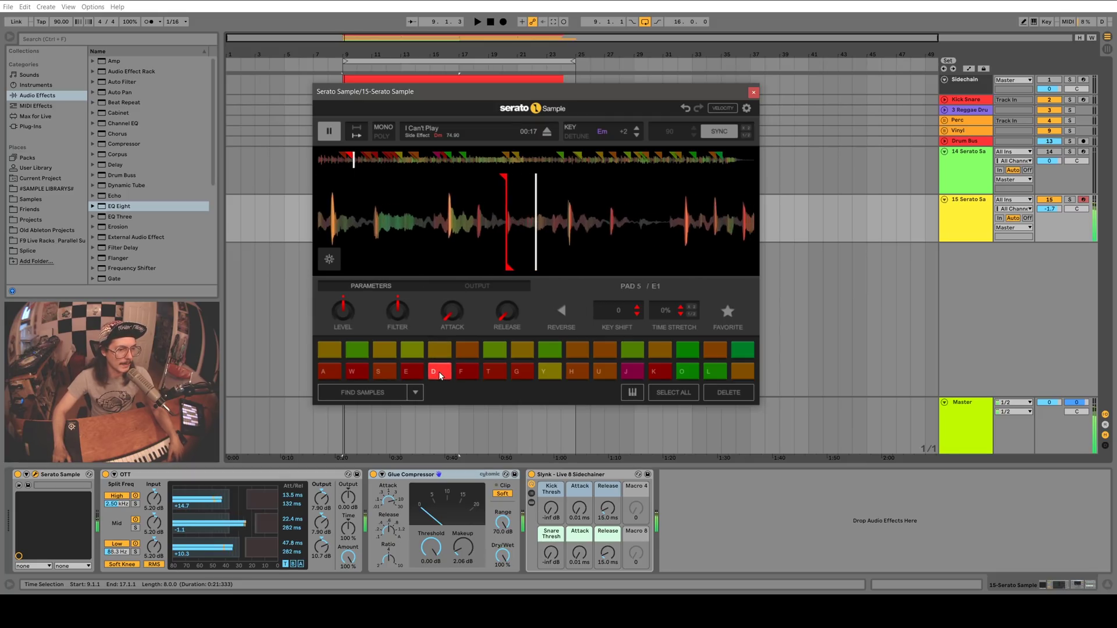
{"action": "left_click", "coordinate": [328, 373]}
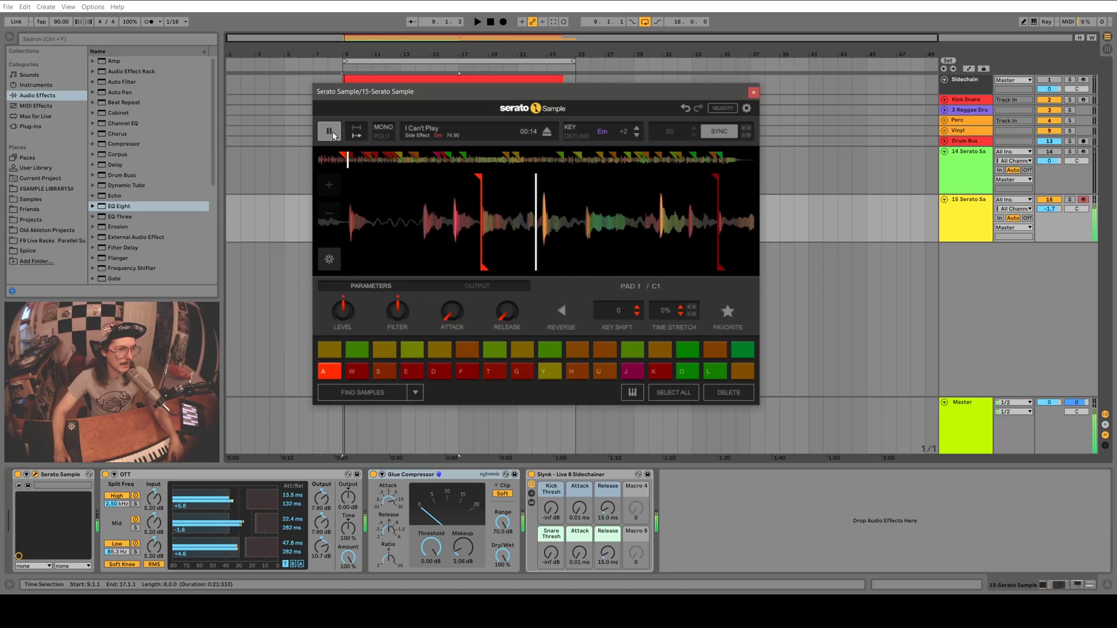
{"action": "left_click", "coordinate": [440, 371]}
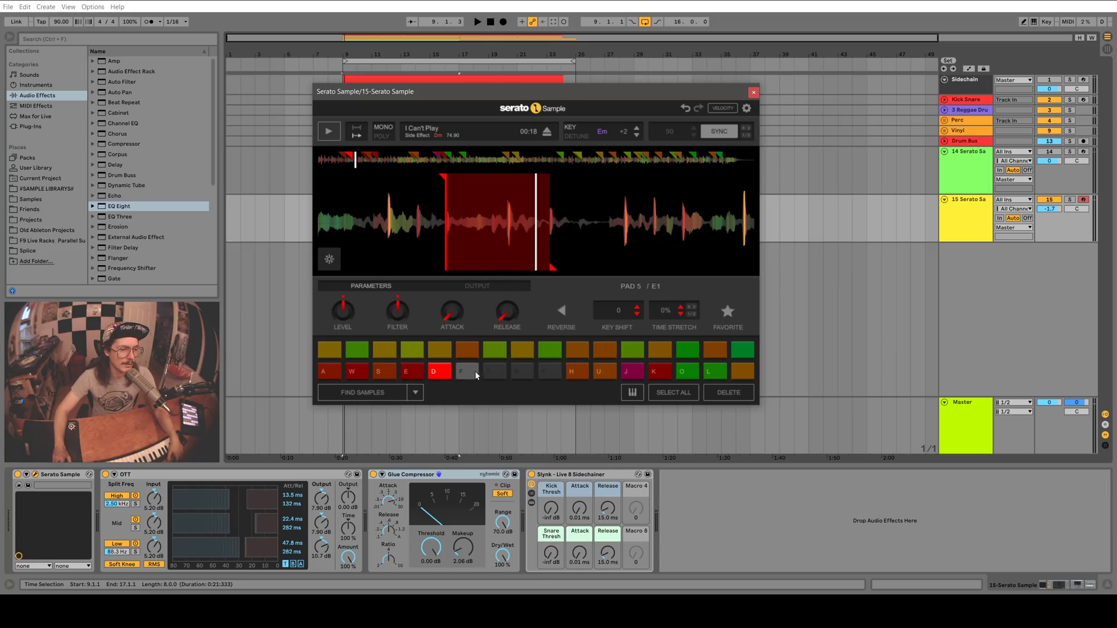
- Switch the pad mode to Set Random and scatter random chops of the sample across all pads
{"action": "left_click", "coordinate": [419, 395]}
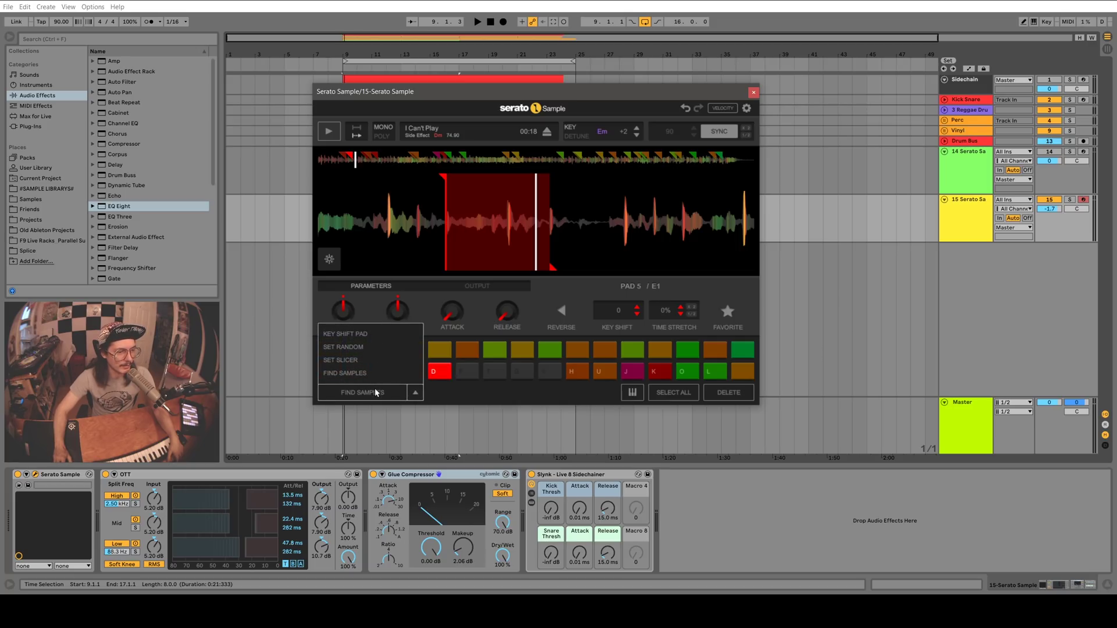
{"action": "left_click", "coordinate": [347, 347]}
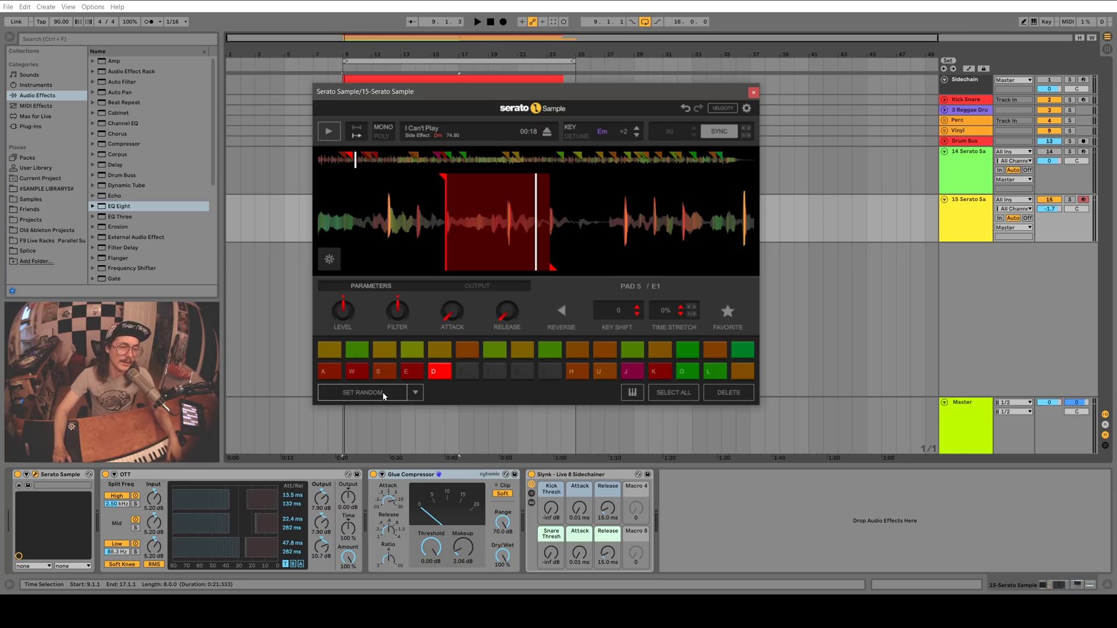
{"action": "left_click", "coordinate": [383, 392]}
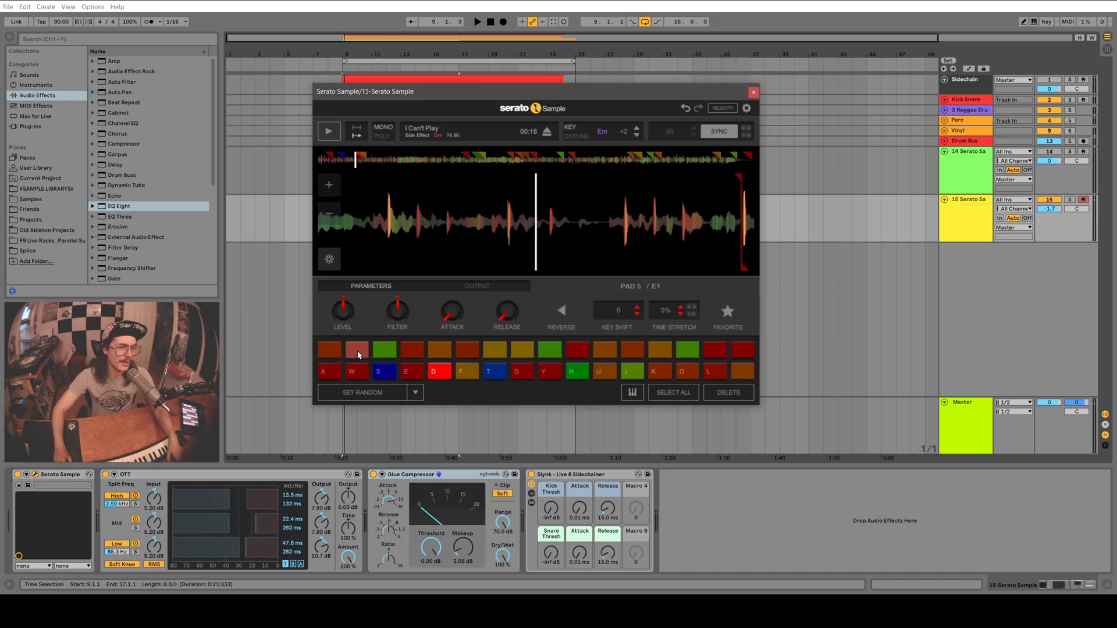
- Audition pad 2's random chop and separate its marker from the neighbouring overlapping chop
{"action": "left_click", "coordinate": [359, 370]}
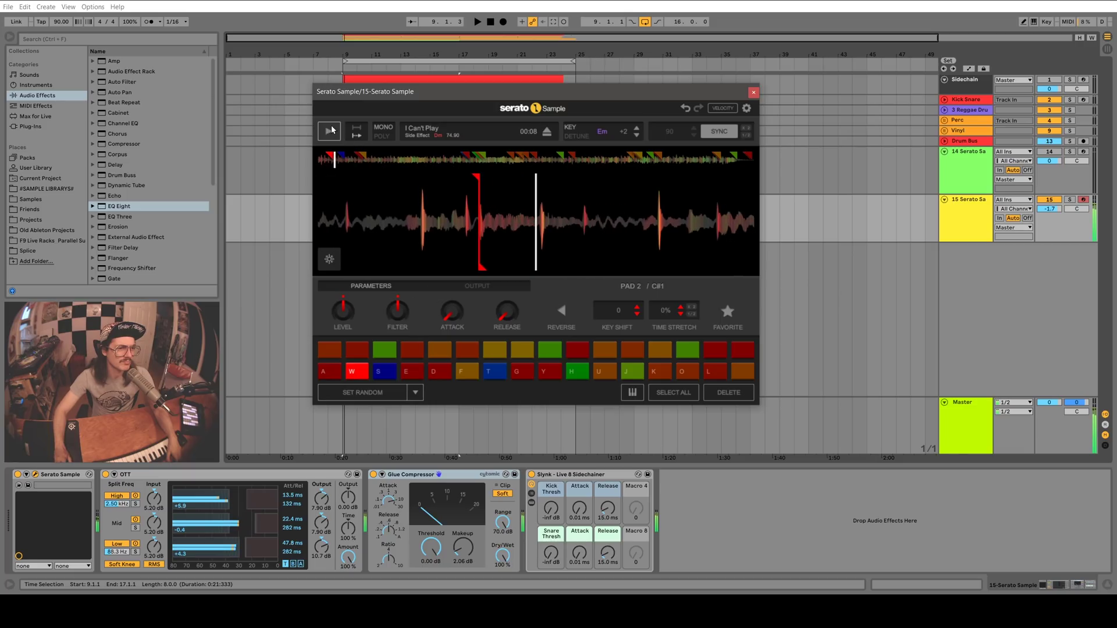
{"action": "mouse_move", "coordinate": [472, 250]}
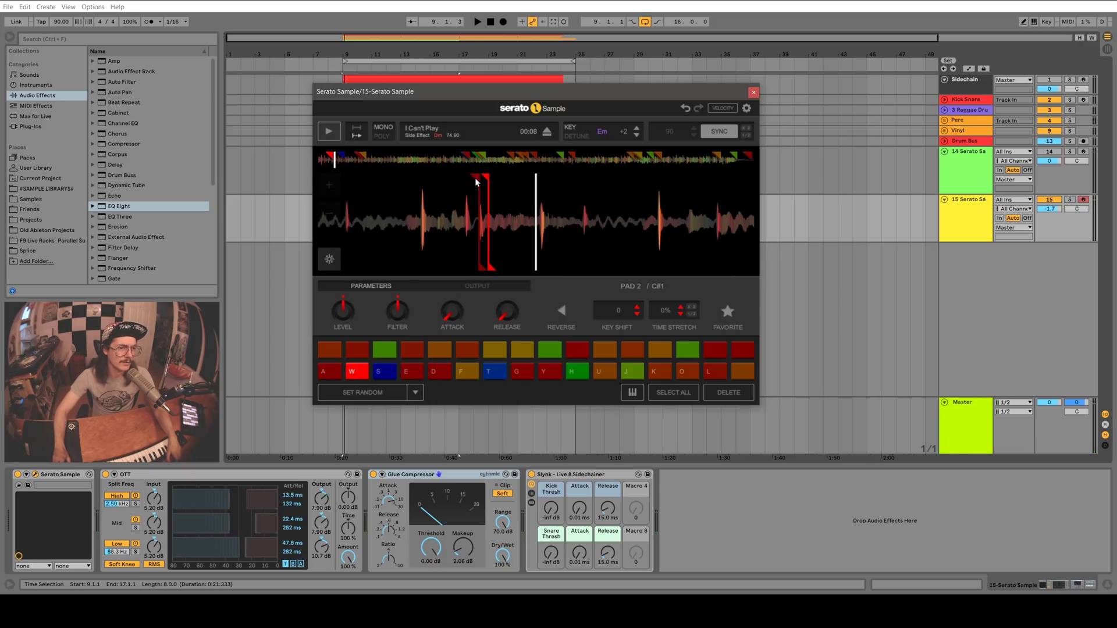
{"action": "key", "text": "ctrl+z"}
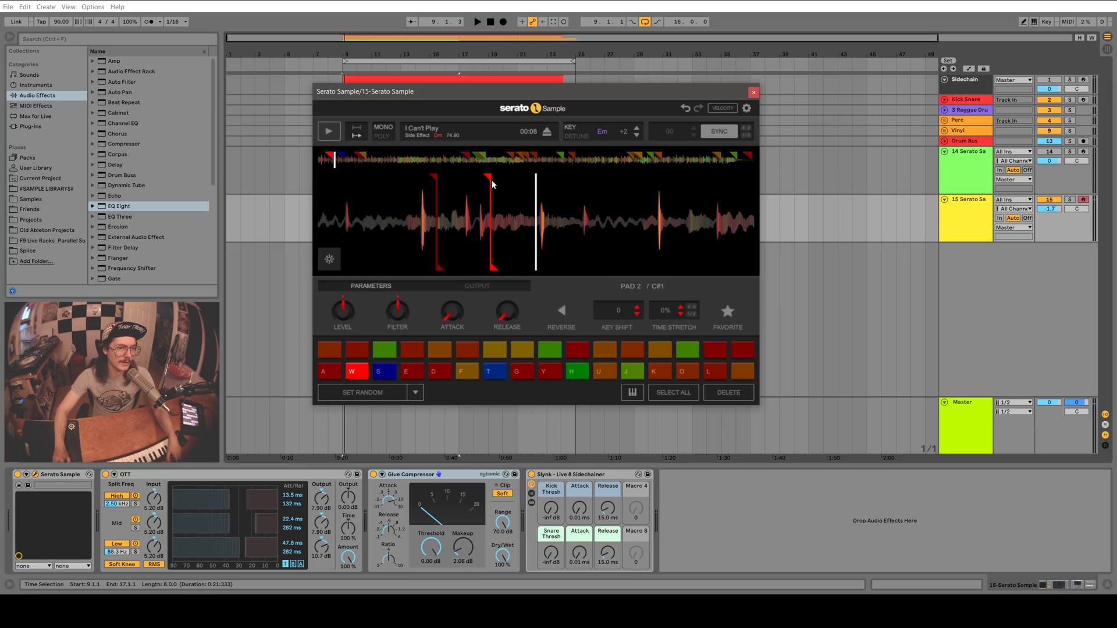
- Switch the pad mode to Set Slicer with a slice length of 1/2 and audition pads 9 and 10
{"action": "left_click", "coordinate": [415, 392]}
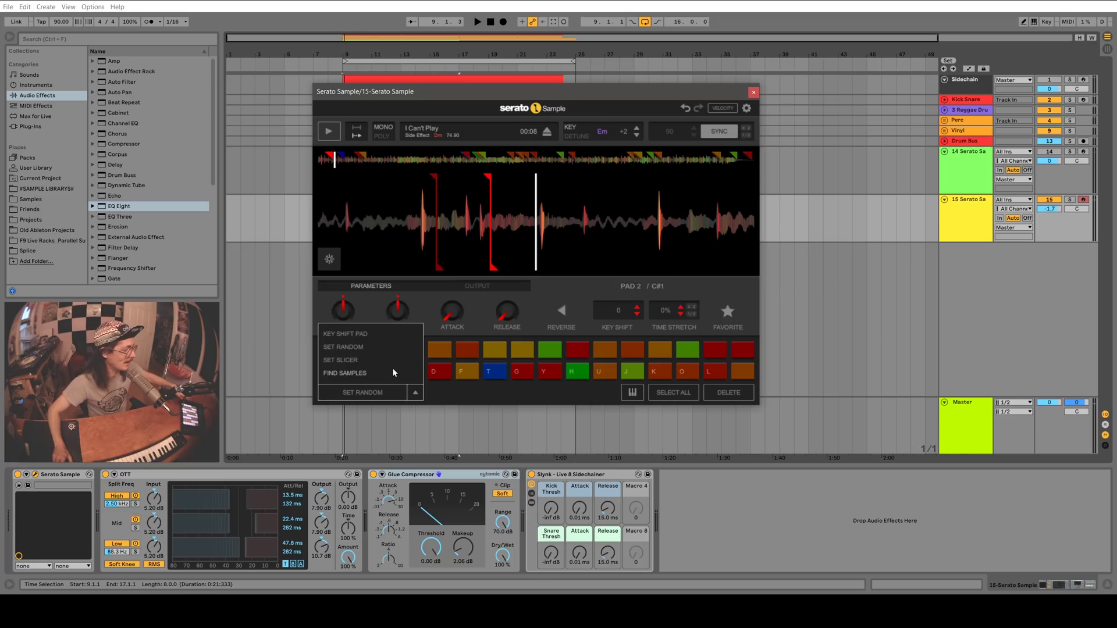
{"action": "left_click", "coordinate": [383, 361]}
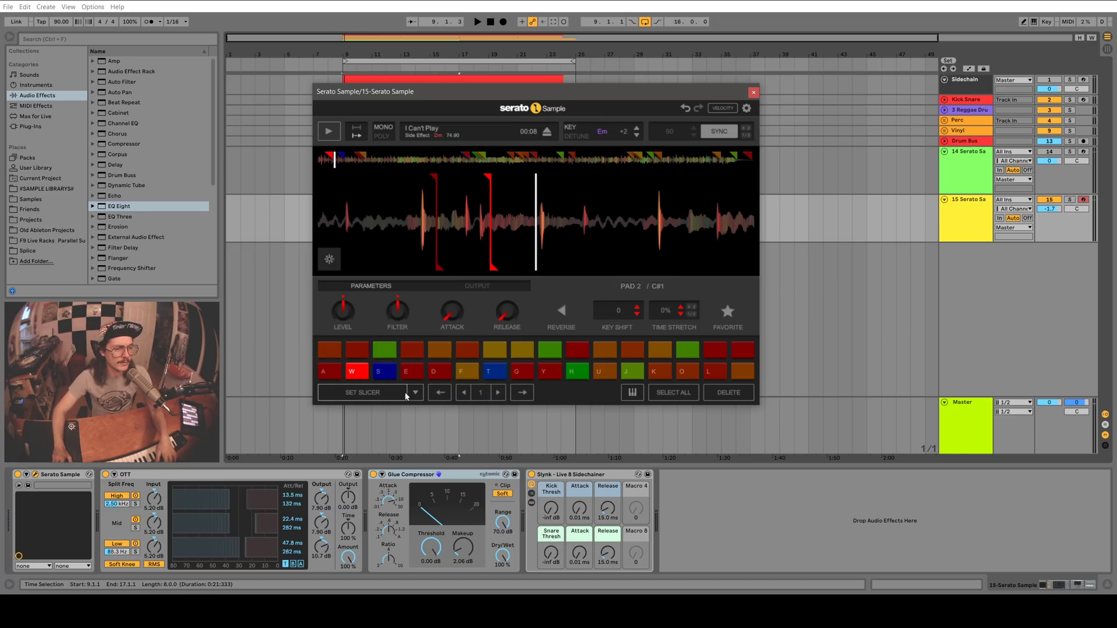
{"action": "left_click", "coordinate": [489, 397]}
{"action": "left_click", "coordinate": [463, 393]}
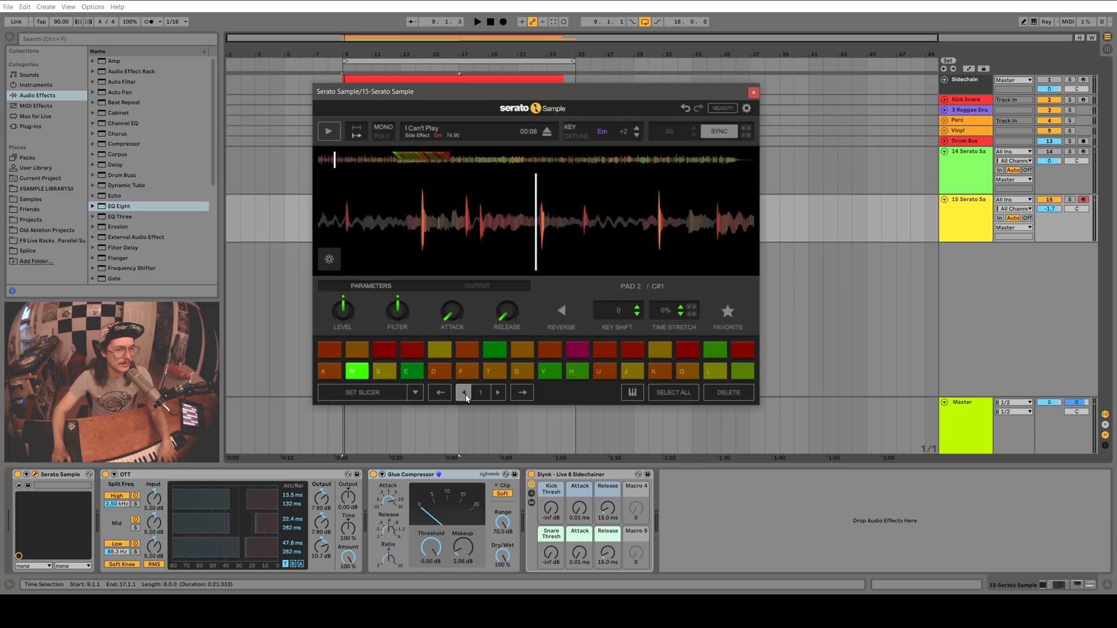
{"action": "key", "text": "s"}
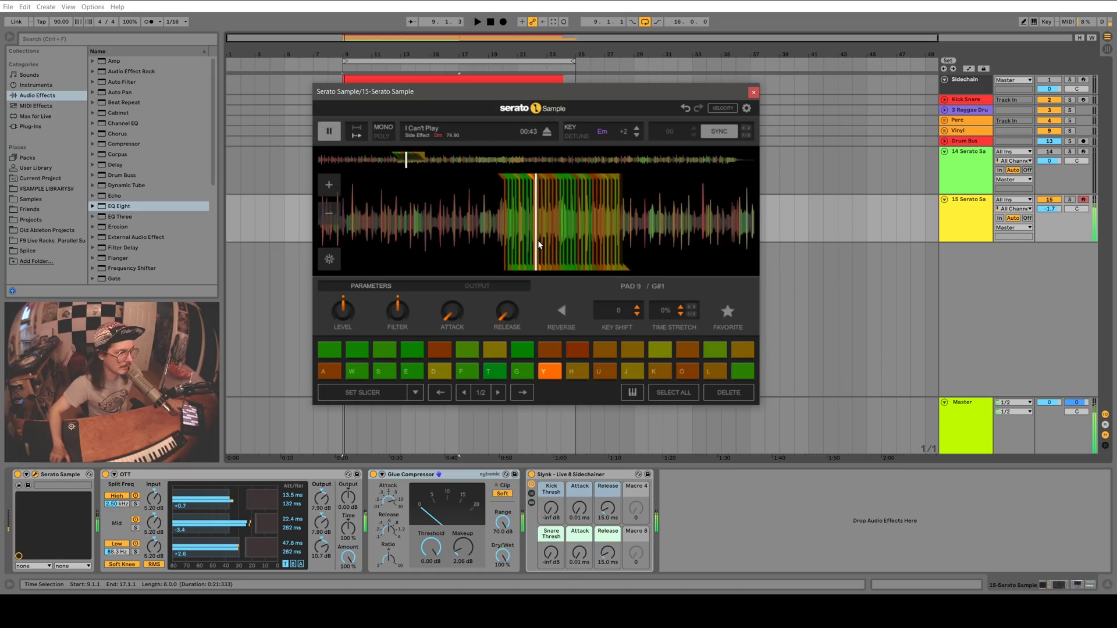
{"action": "key", "text": "h"}
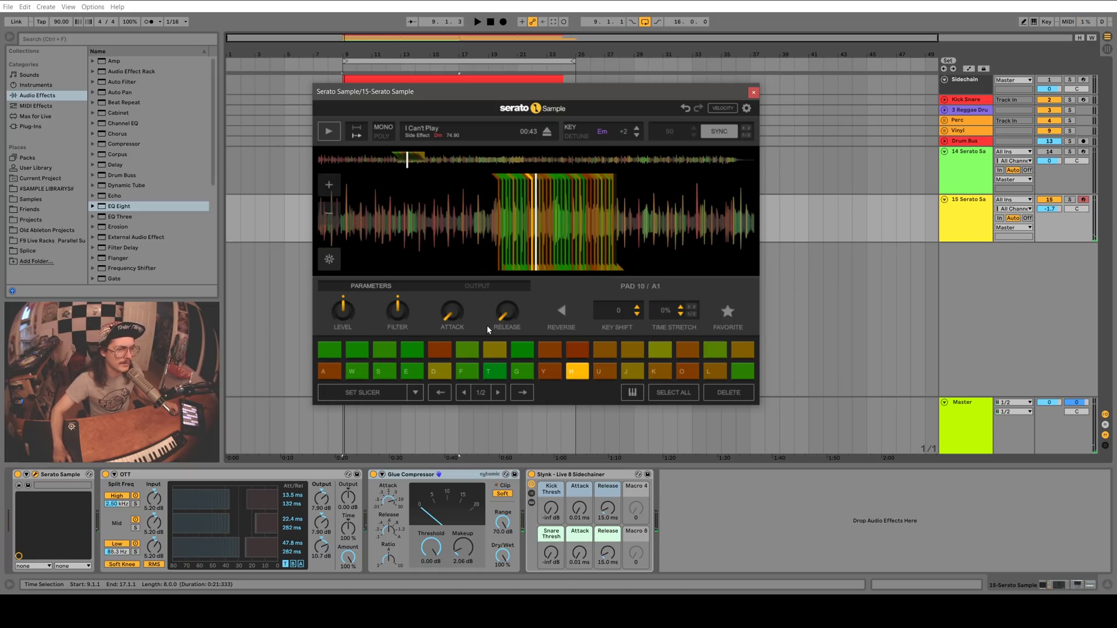
- Set the slice length to 1, perform pads 1, 10, 11 and 12 over the playing beat, and stop playback
{"action": "left_click", "coordinate": [497, 393]}
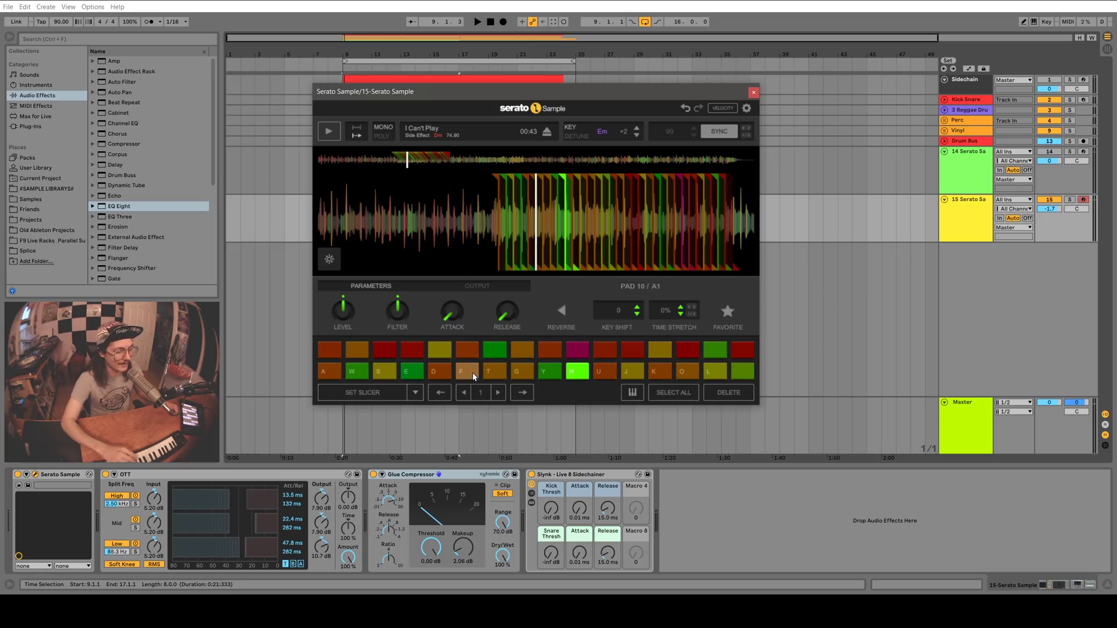
{"action": "key", "text": "a"}
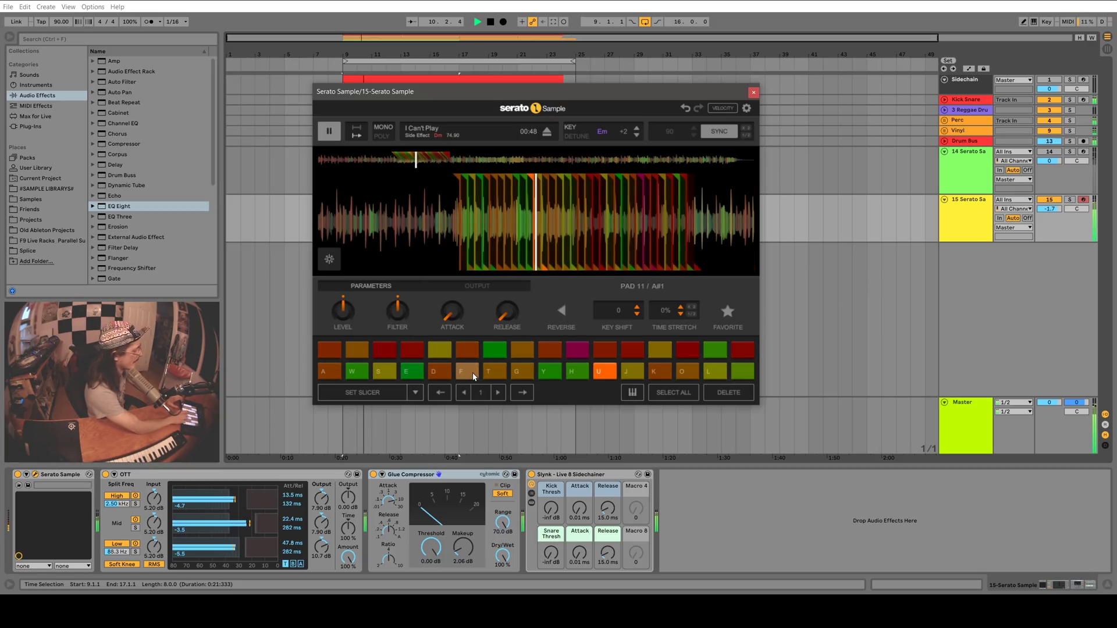
{"action": "key", "text": "h"}
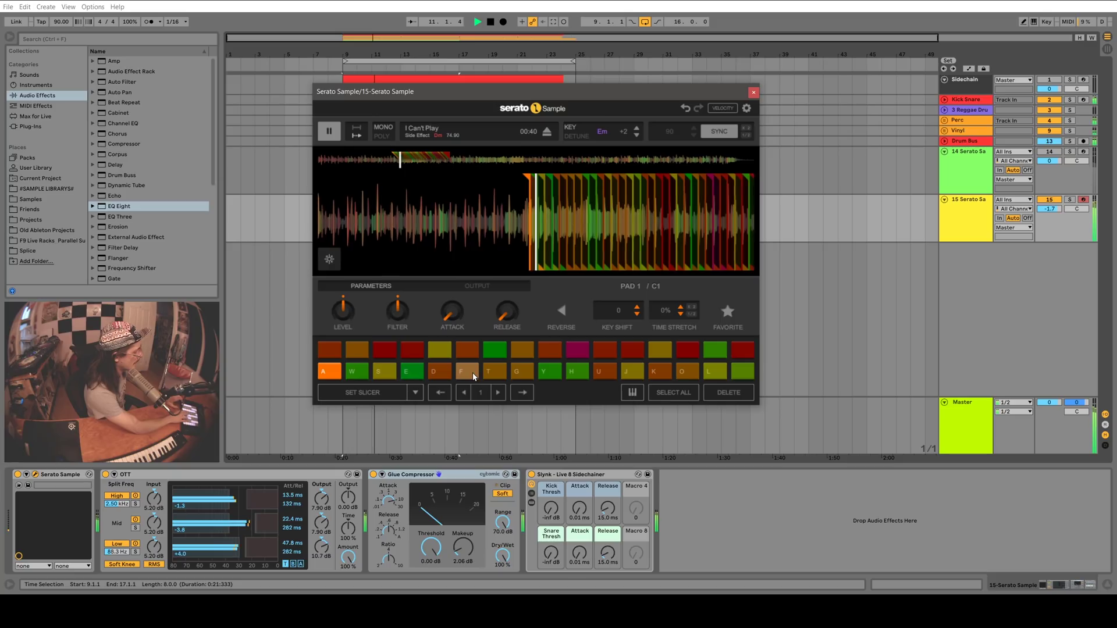
{"action": "key", "text": "y"}
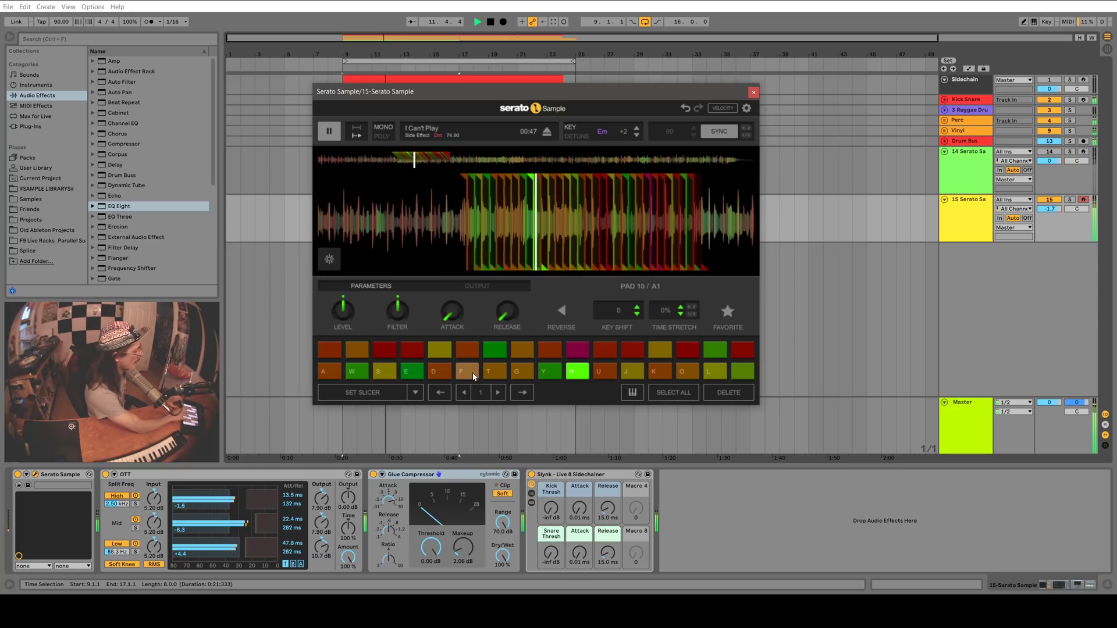
{"action": "key", "text": "j"}
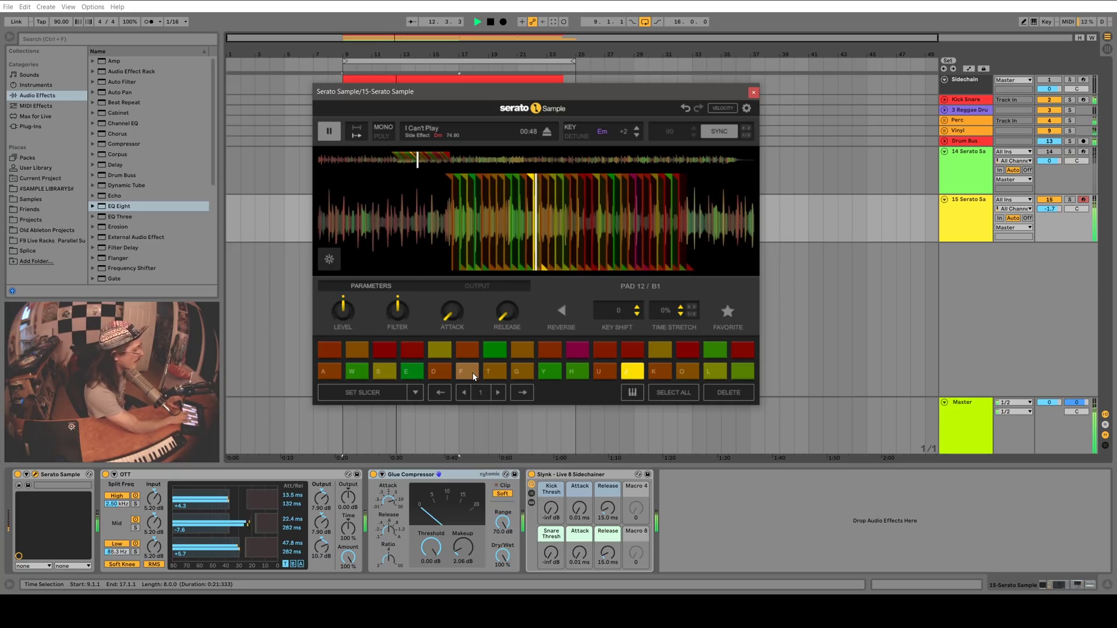
{"action": "key", "text": "a"}
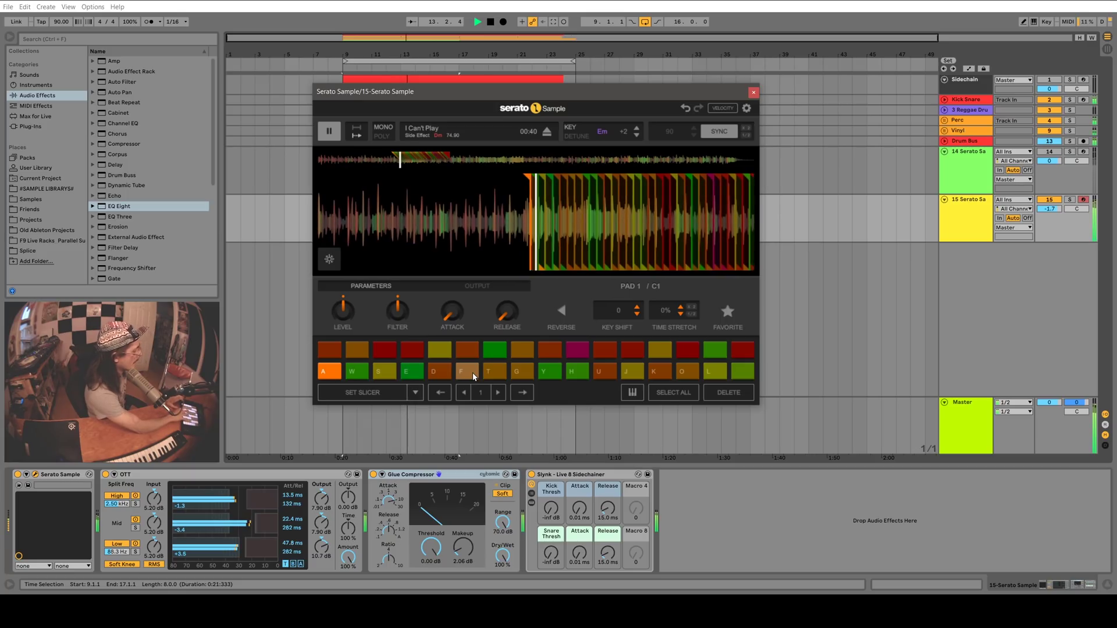
{"action": "key", "text": "h"}
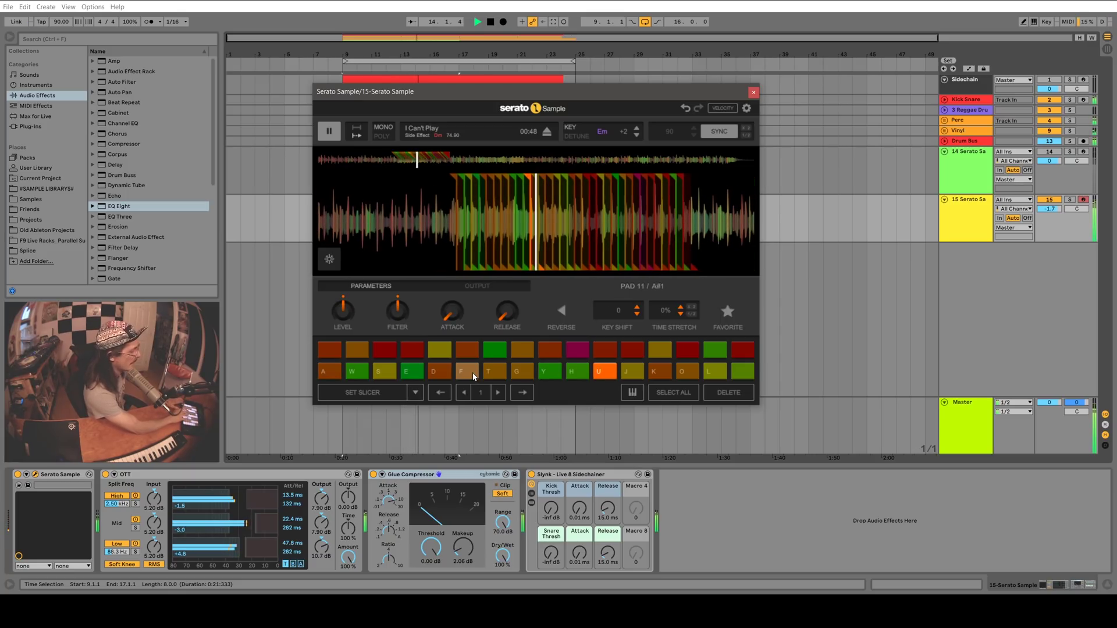
{"action": "key", "text": "a"}
{"action": "key", "text": "space"}
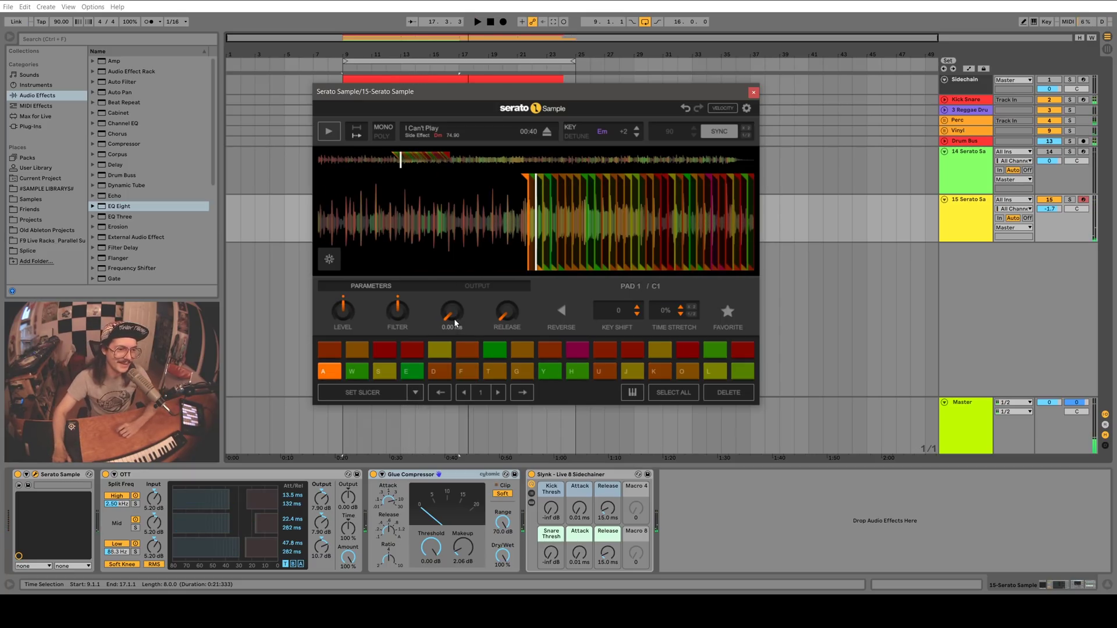
- Shift the slices forward once at length 1/2 and once more at length 1, and audition pad 10
{"action": "left_click", "coordinate": [463, 394]}
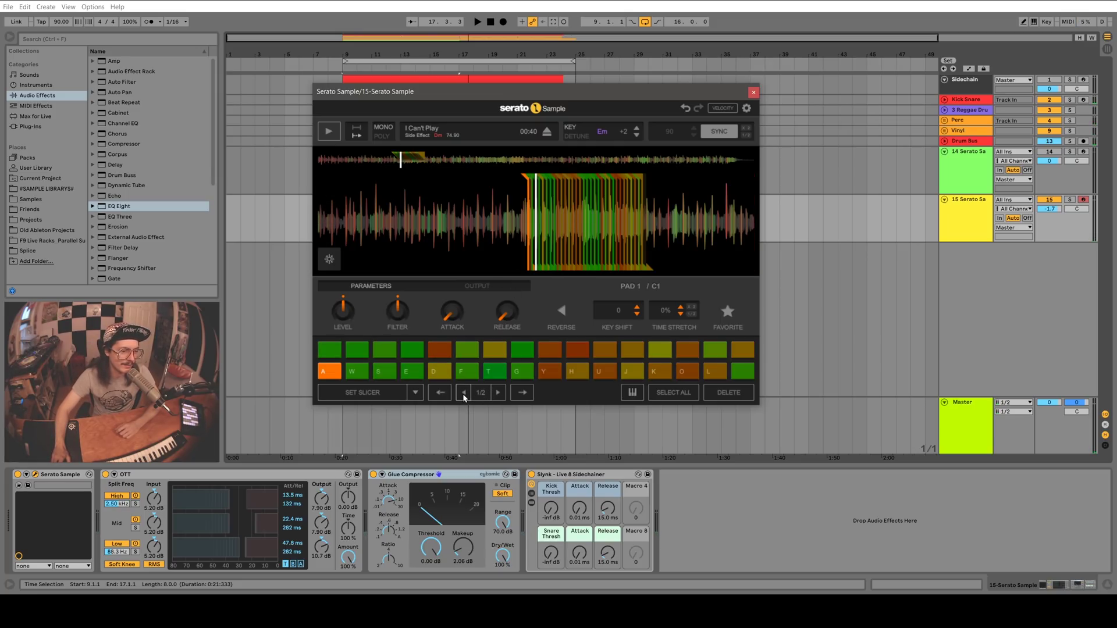
{"action": "left_click", "coordinate": [523, 394]}
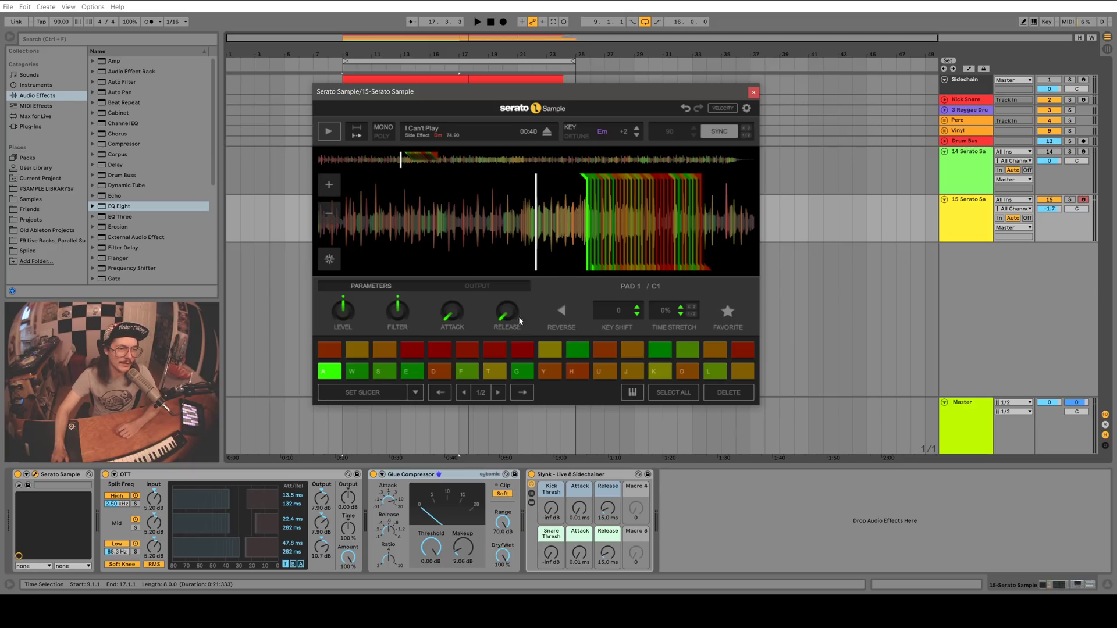
{"action": "left_click", "coordinate": [498, 392]}
{"action": "left_click", "coordinate": [522, 392]}
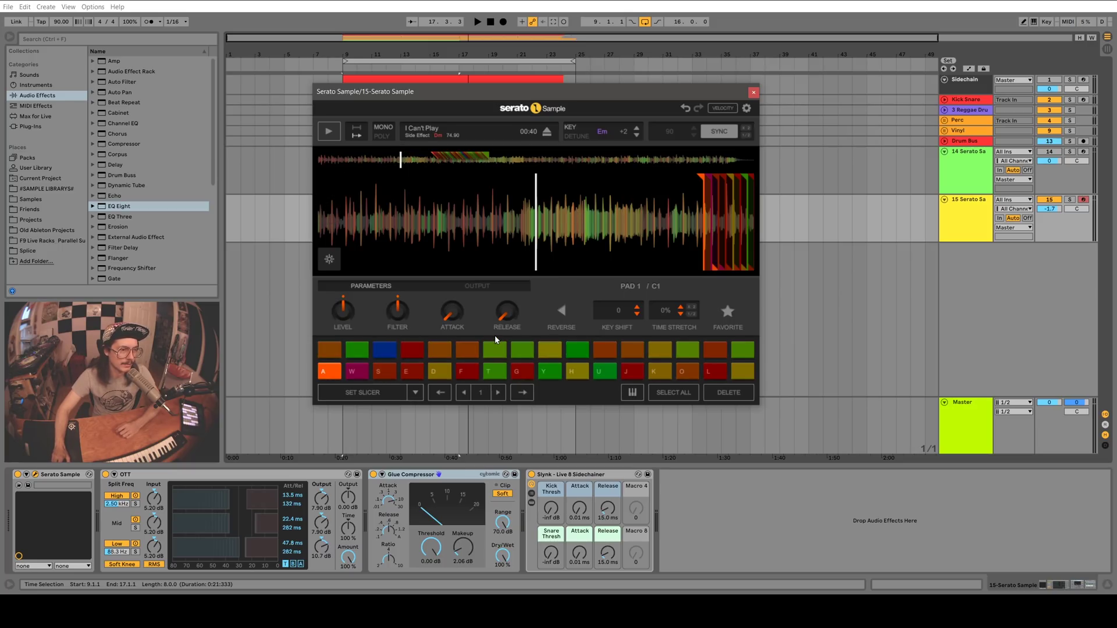
{"action": "left_click", "coordinate": [368, 392]}
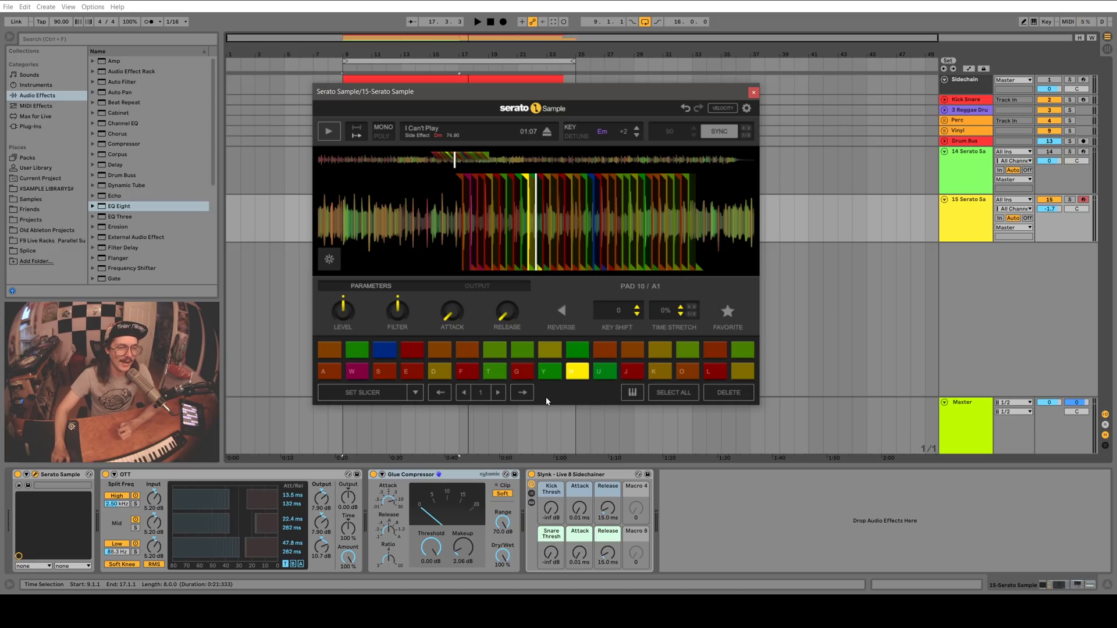
- Extend the end of pad 1's chop at about 00:33 and spread it across the pads with Key Shift Pad
{"action": "left_click", "coordinate": [393, 395]}
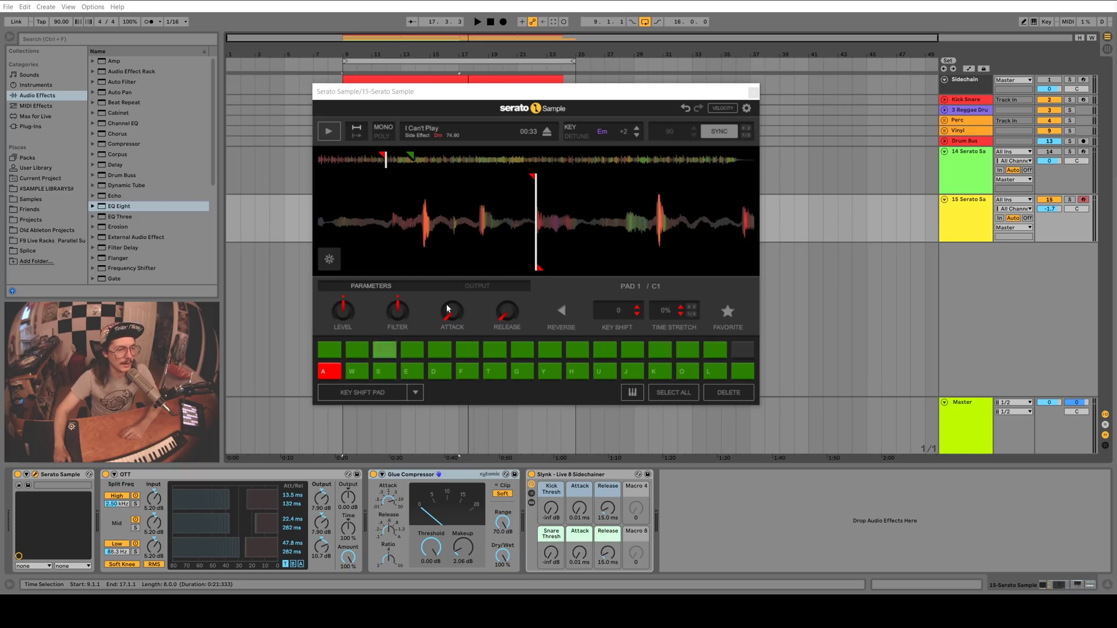
{"action": "left_click_drag", "start_coordinate": [540, 269], "coordinate": [588, 268]}
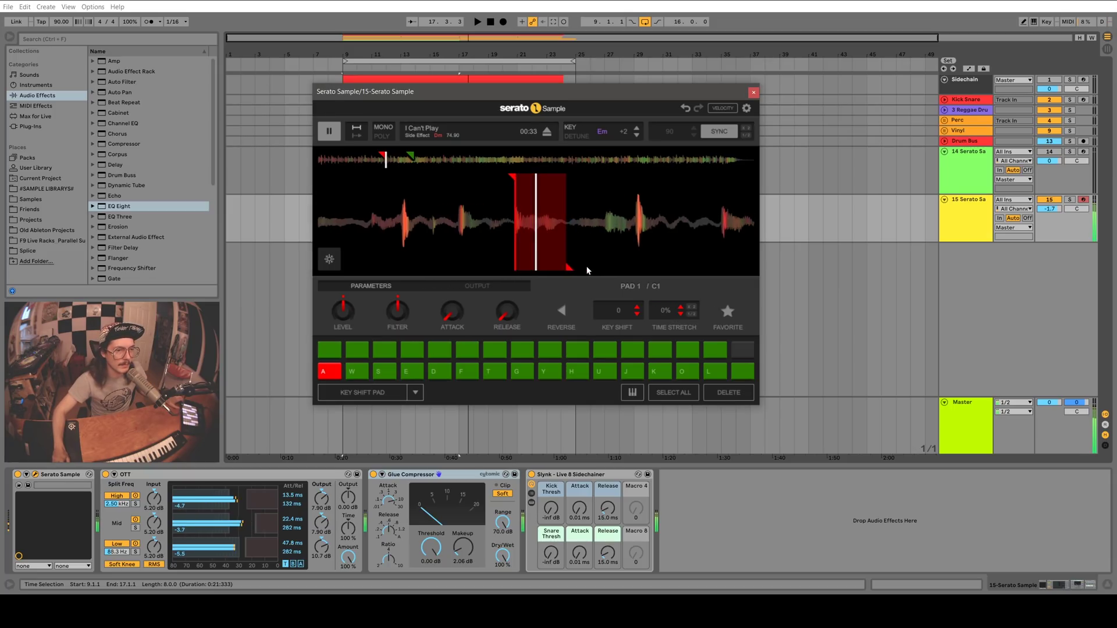
{"action": "left_click", "coordinate": [379, 395]}
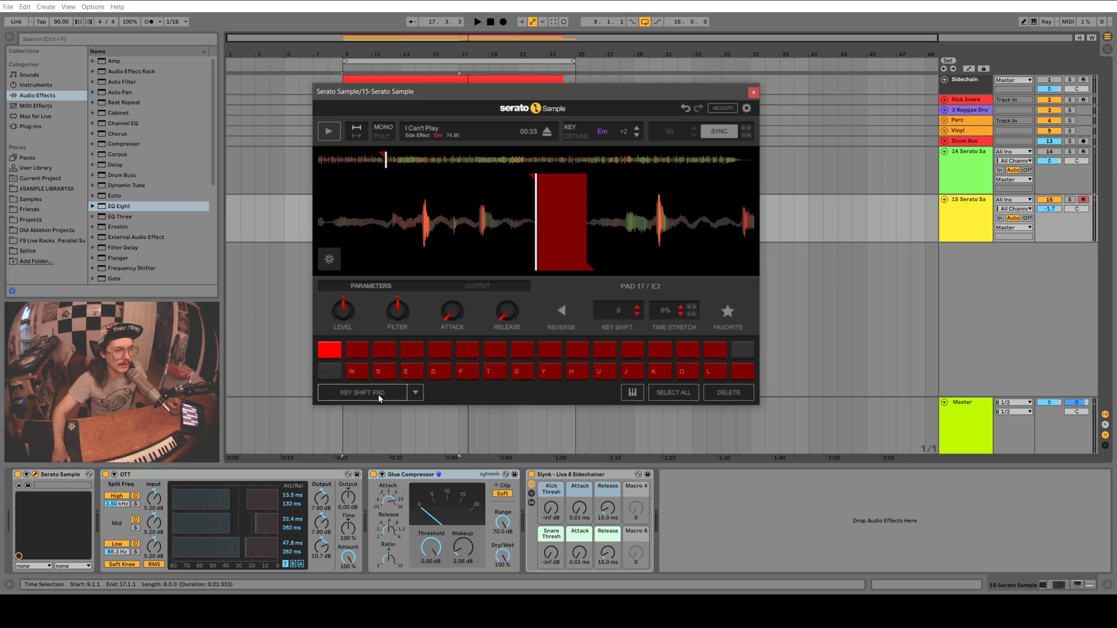
{"action": "left_click", "coordinate": [372, 382]}
- Play the key-shifted chop chromatically upward from pad 4 to pad 15
{"action": "key", "text": "e"}
{"action": "key", "text": "d"}
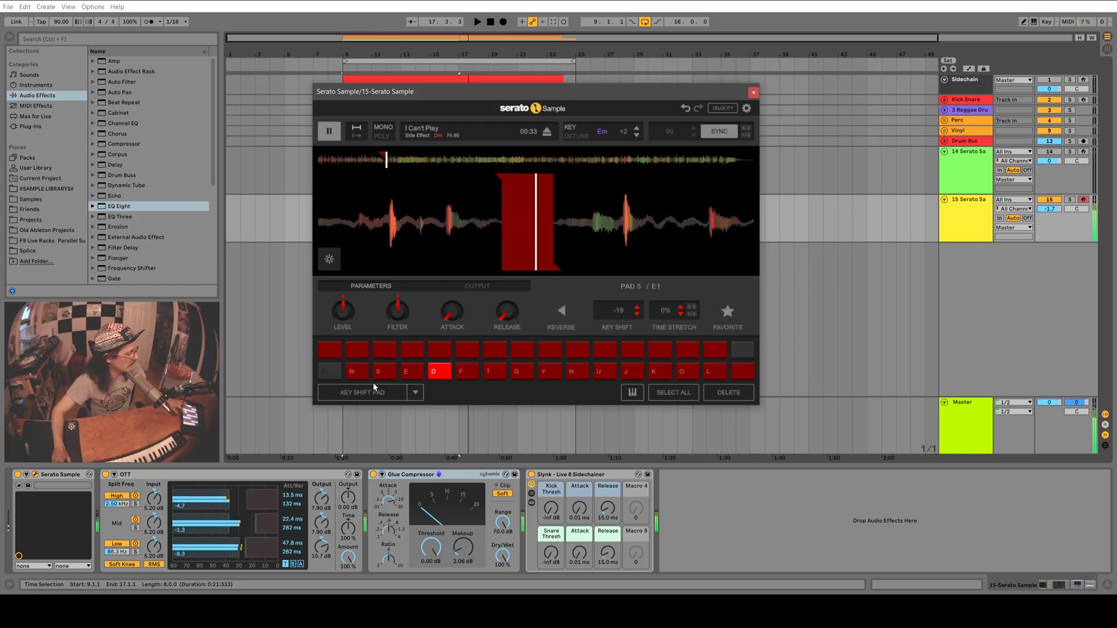
{"action": "key", "text": "f"}
{"action": "key", "text": "t"}
{"action": "key", "text": "g"}
{"action": "key", "text": "y"}
{"action": "key", "text": "h"}
{"action": "key", "text": "u"}
{"action": "key", "text": "j"}
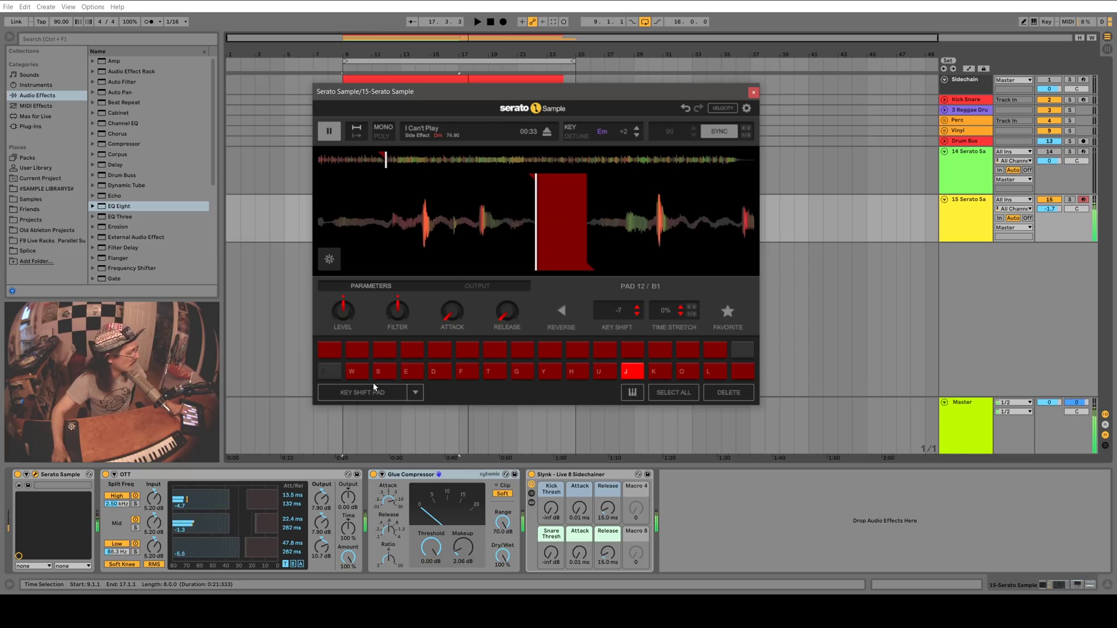
{"action": "key", "text": "k"}
{"action": "key", "text": "o"}
{"action": "key", "text": "l"}
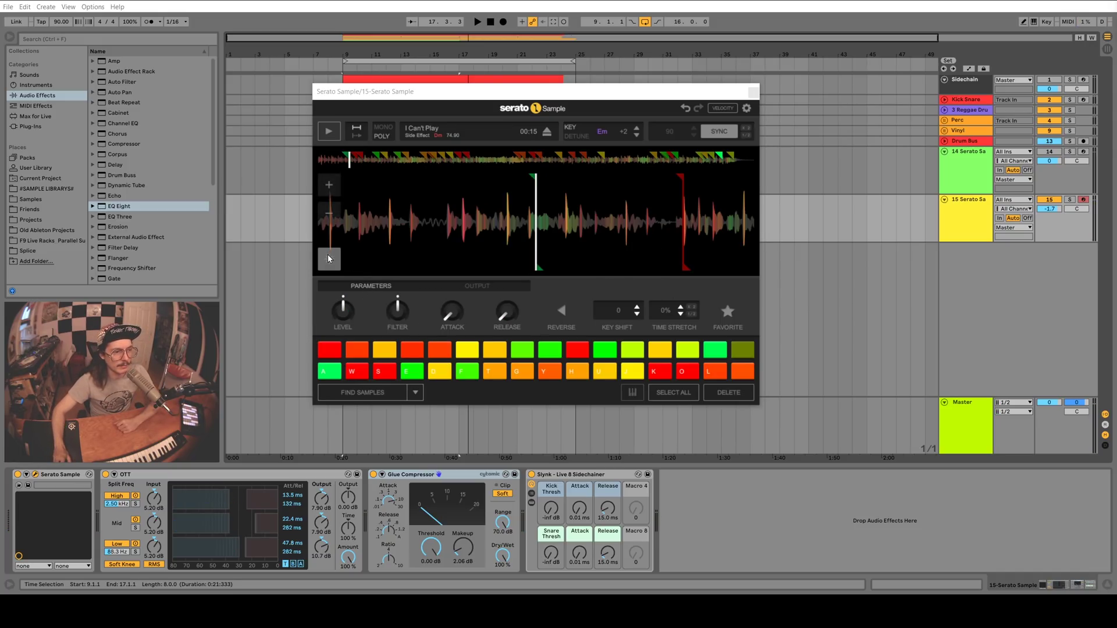
- Audition pads 1 and 2 and further found chops in Poly mode with all pads selected
{"action": "left_click", "coordinate": [350, 264]}
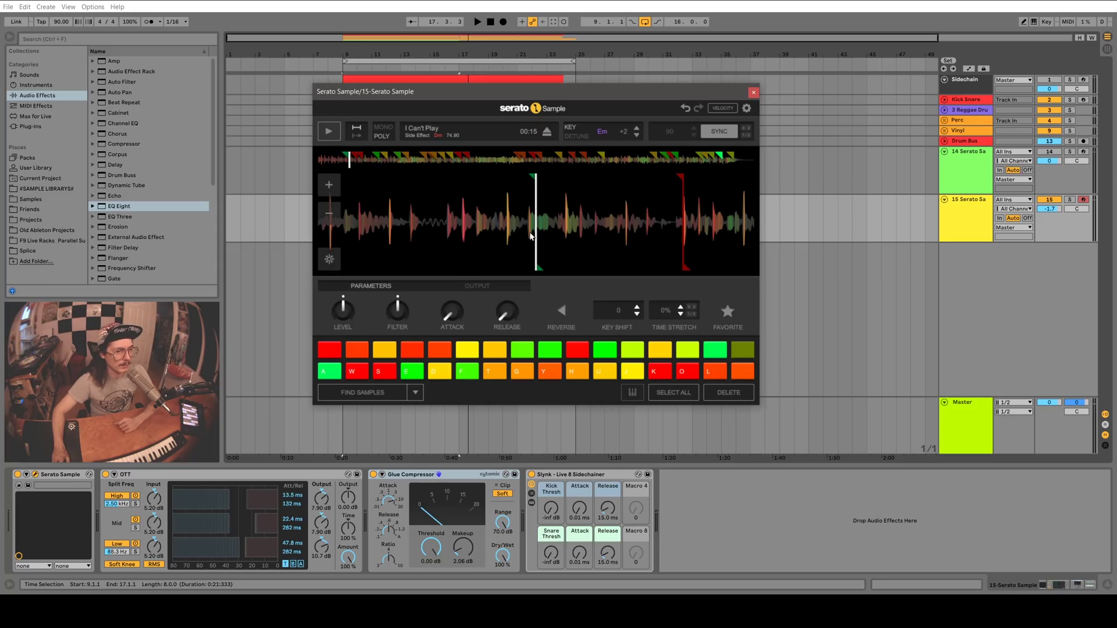
{"action": "key", "text": "w"}
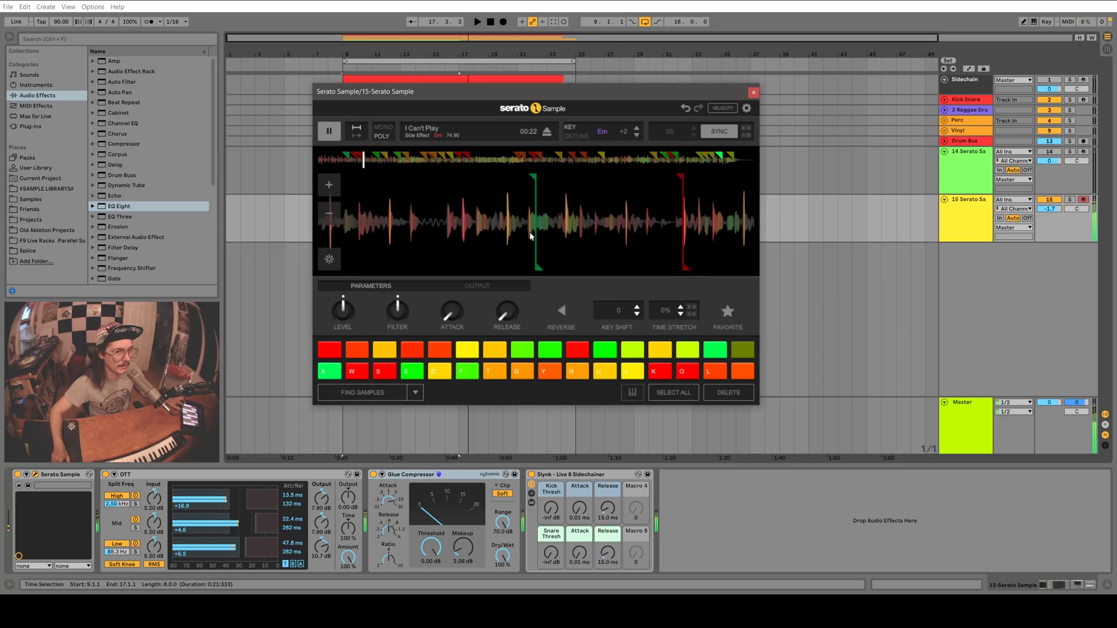
{"action": "key", "text": "a"}
{"action": "key", "text": "a"}
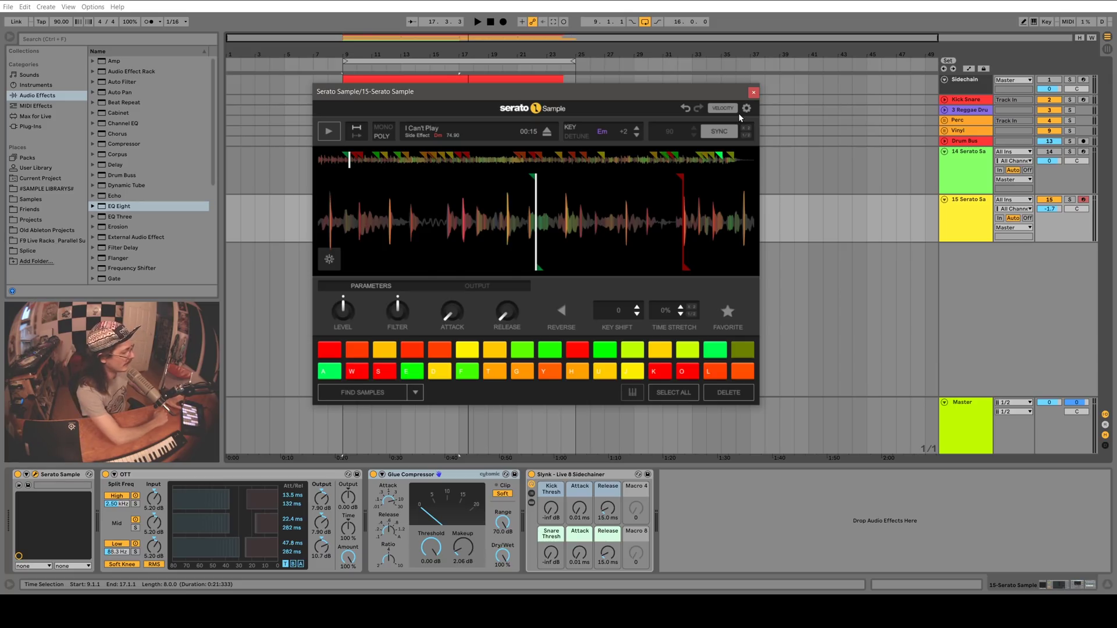
{"action": "key", "text": "space"}
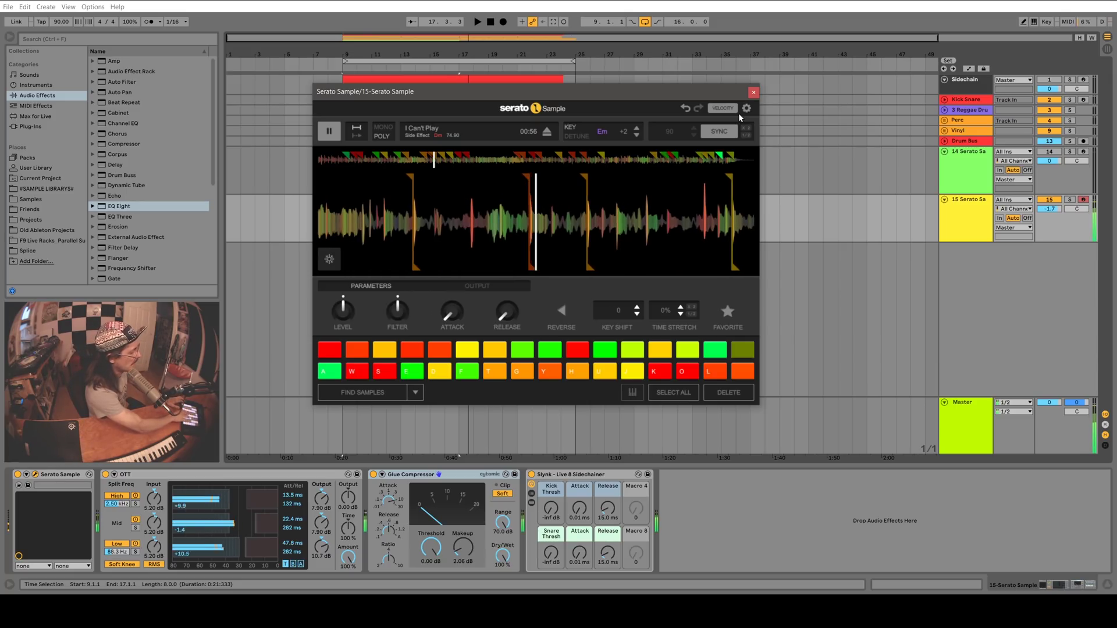